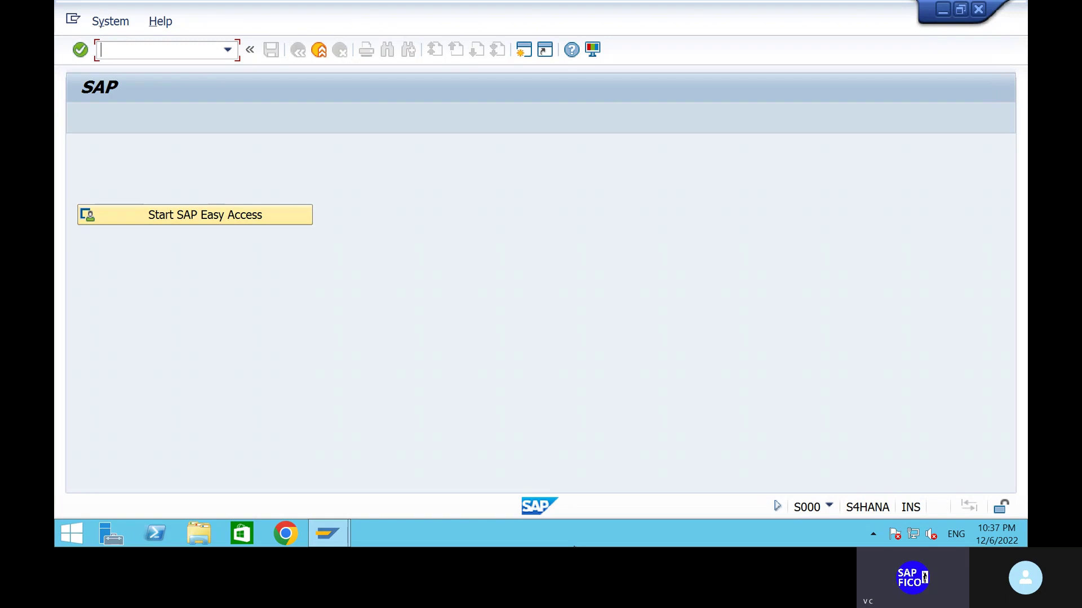
- Run FBMP to list the maintained dunning procedures, 0001 through MA00
type("fbmp")
key("Return")
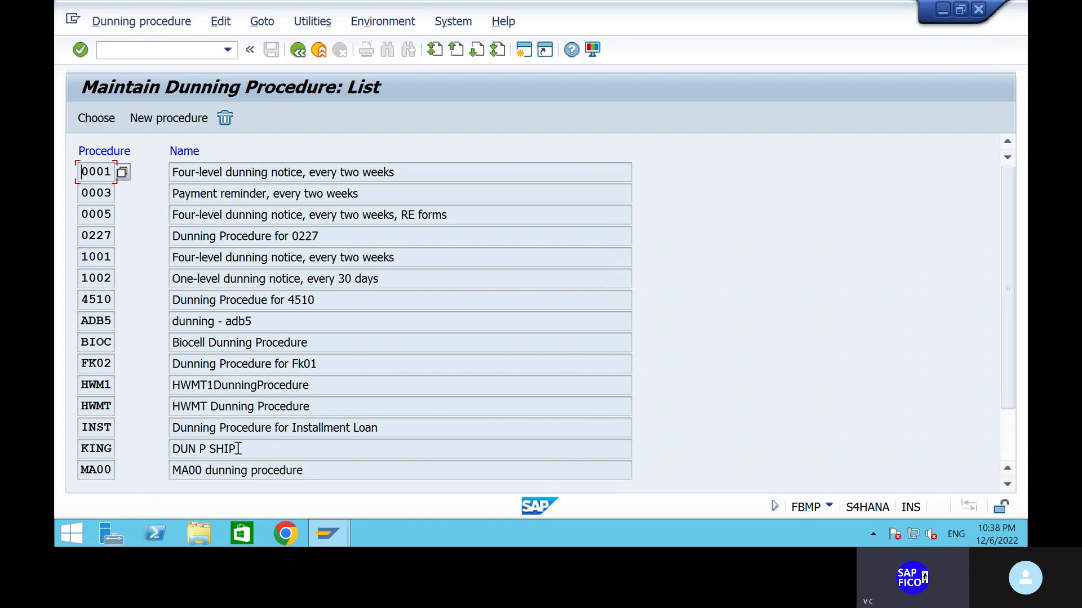
- Open procedure KING and display its dunning levels with days in arrears 1–4
double_click(98, 448)
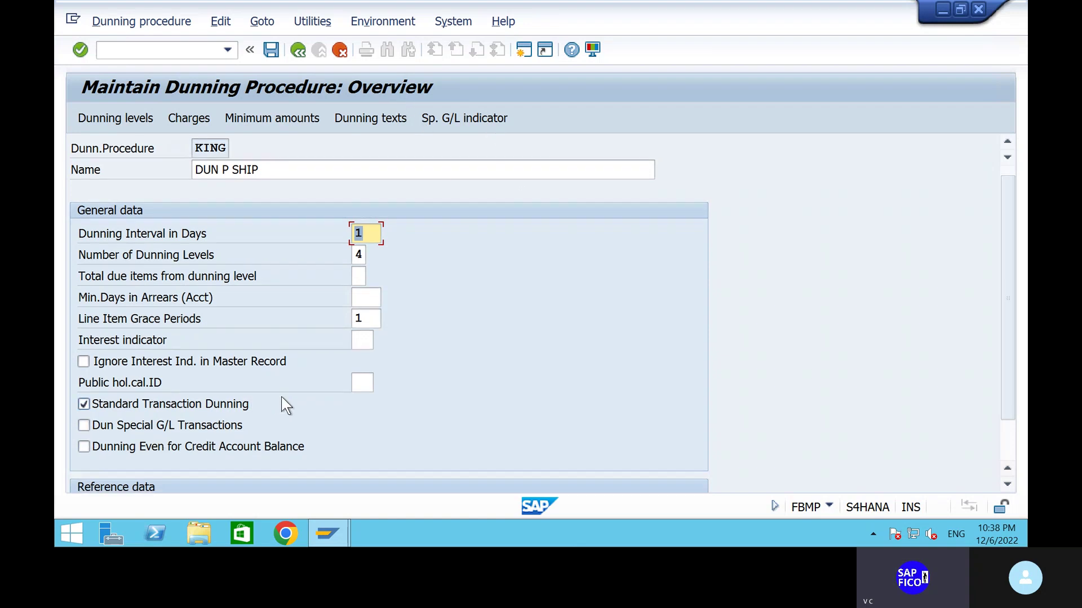
scroll(283, 405, "down", 2)
scroll(283, 405, "up", 1)
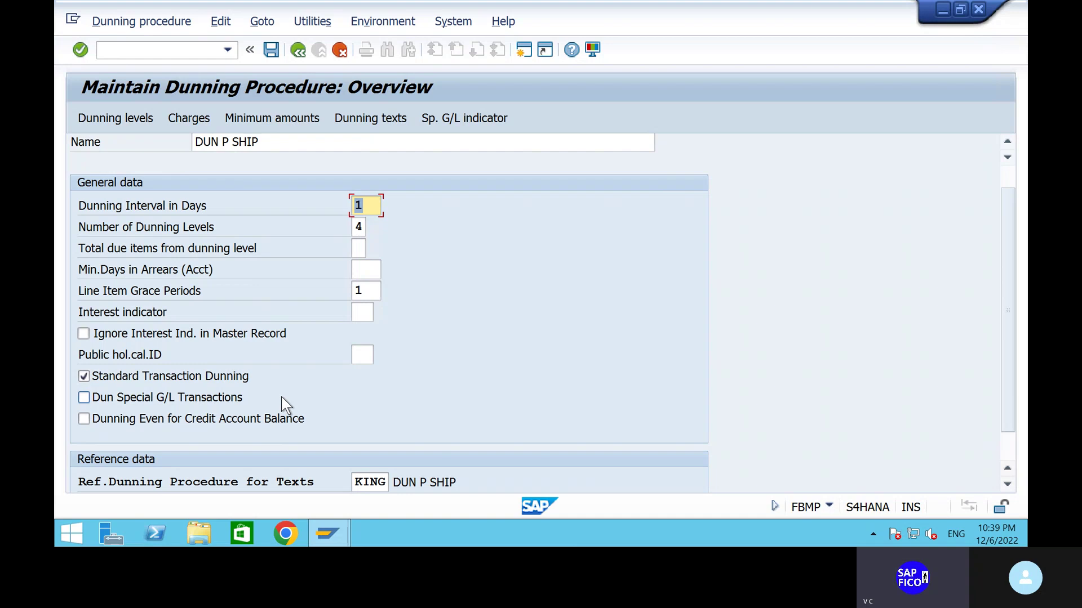
left_click(113, 119)
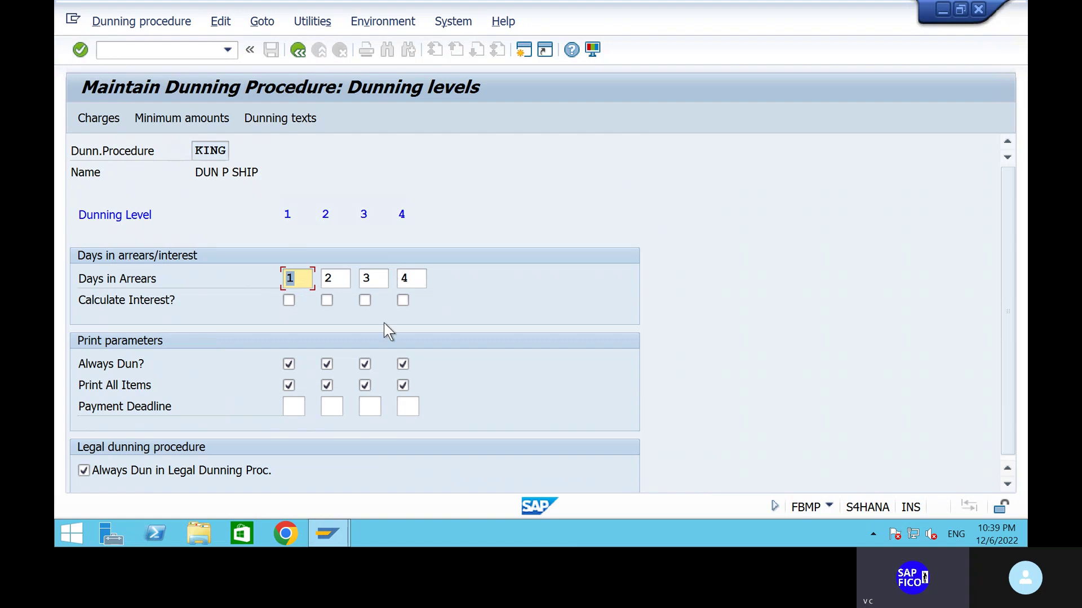
- Show KING's dunning texts for SHIP customers, using forms F150_DUNN_01 and F150_DUNN_02
left_click(289, 128)
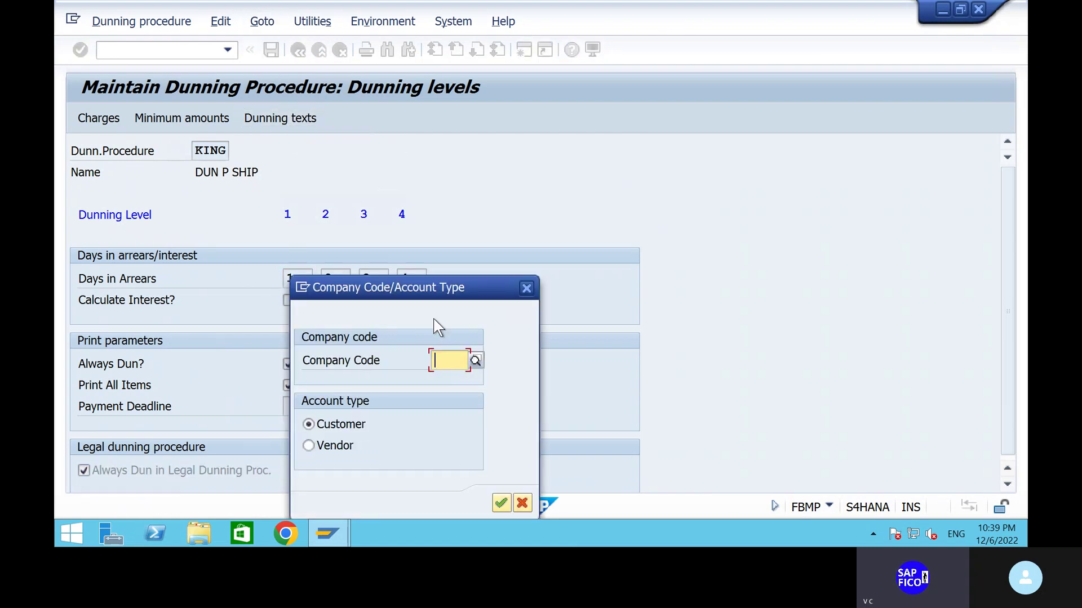
type("shi")
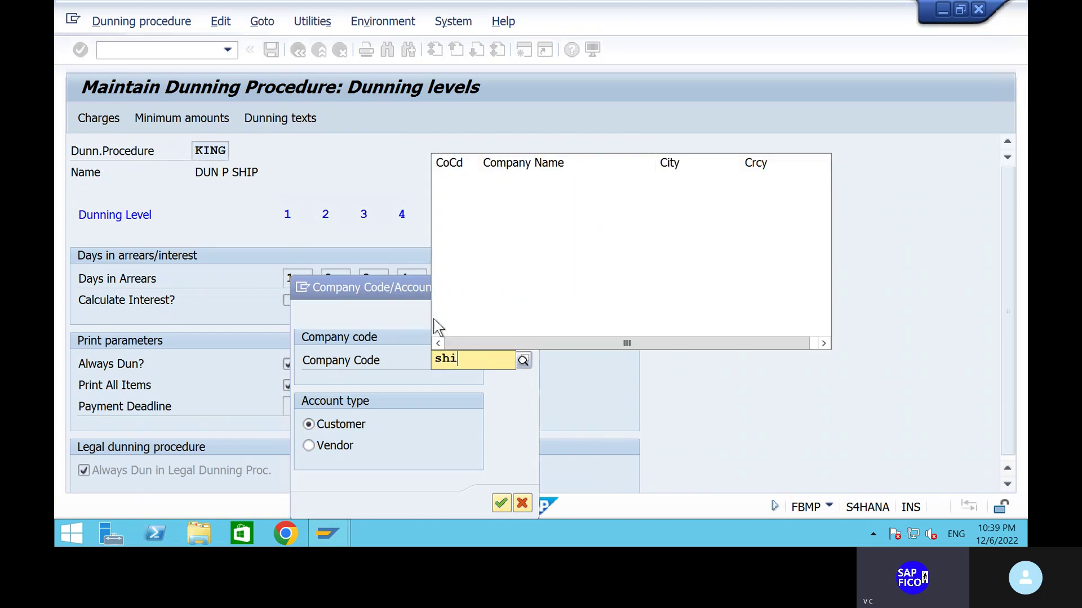
left_click(537, 395)
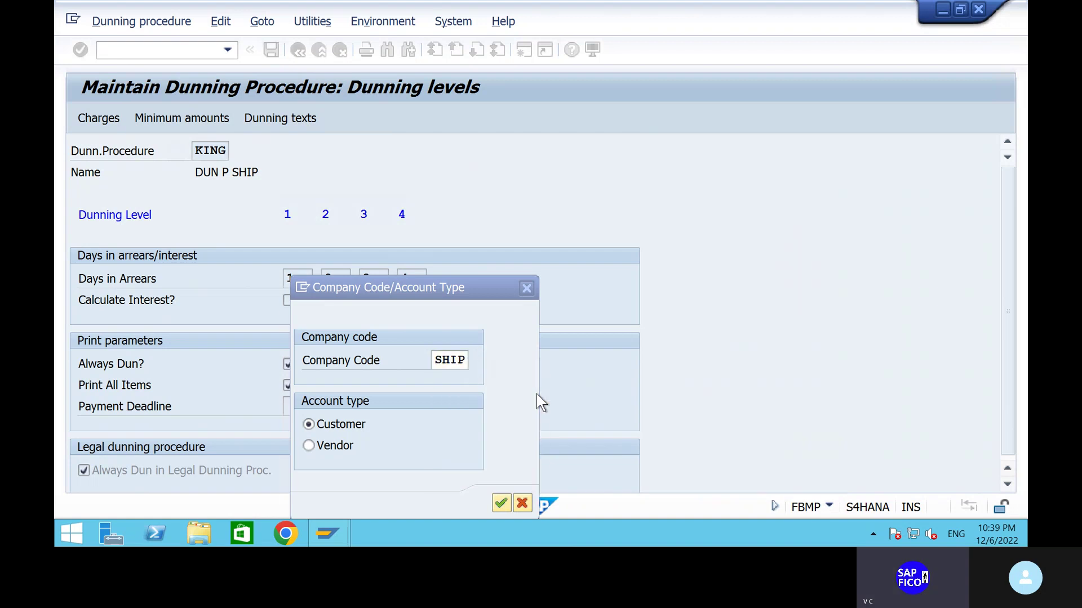
left_click(500, 505)
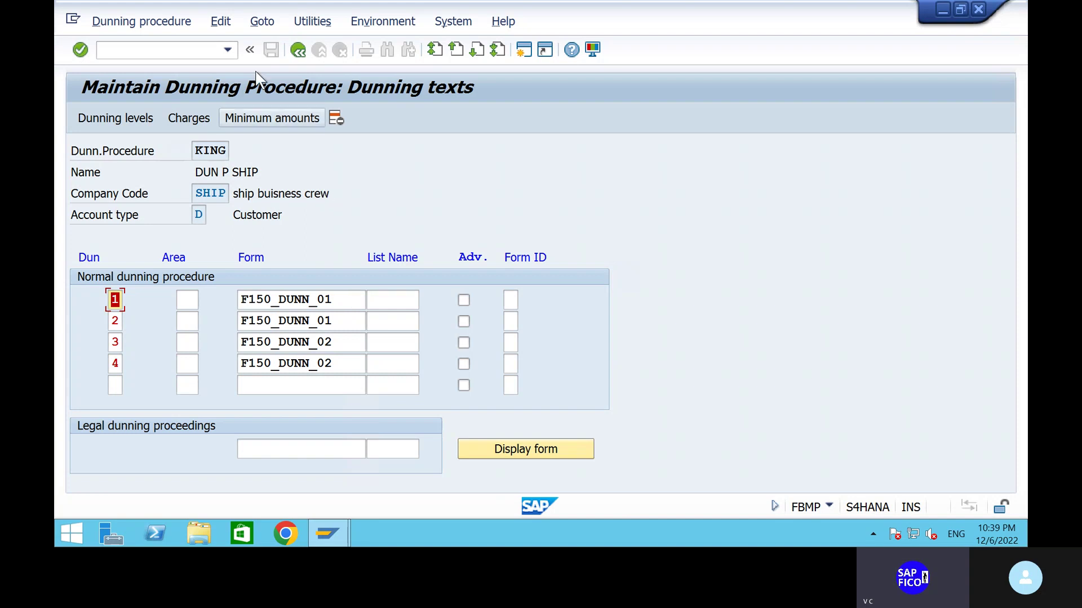
- Return to the KING overview and reopen the dunning-text prompt for company code SHIP
left_click(297, 52)
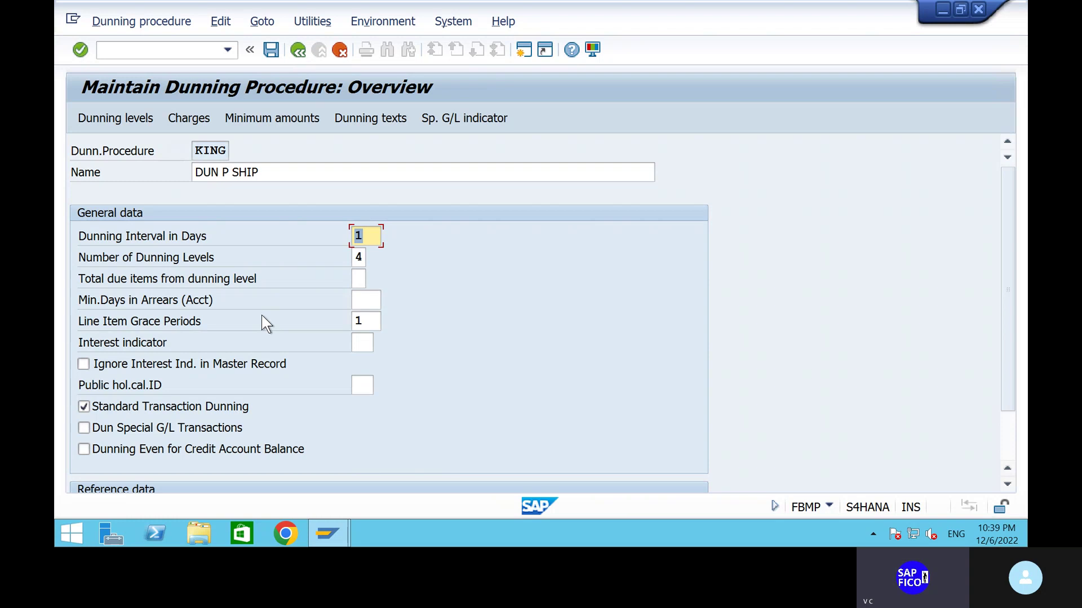
scroll(261, 316, "down", 2)
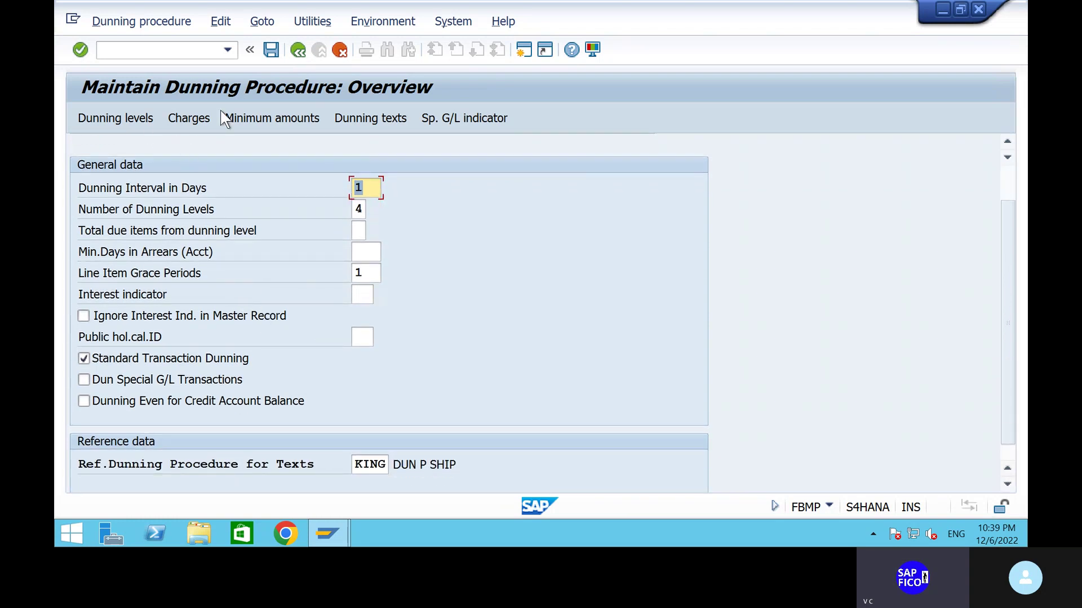
left_click(361, 120)
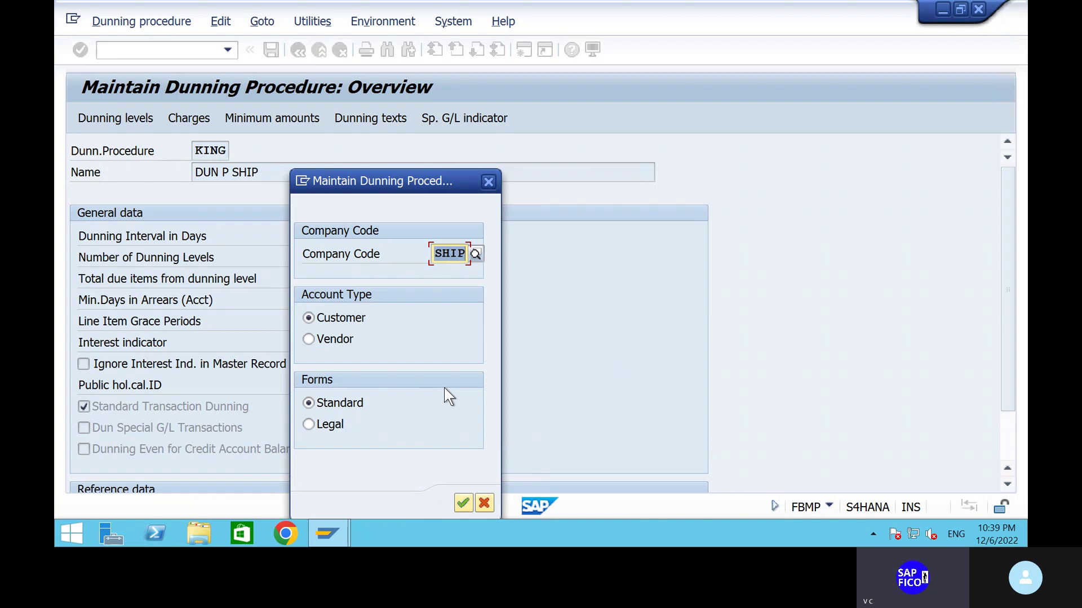
- View the level-1 form type choices without assigning one, then cancel back to the KING overview
left_click(464, 503)
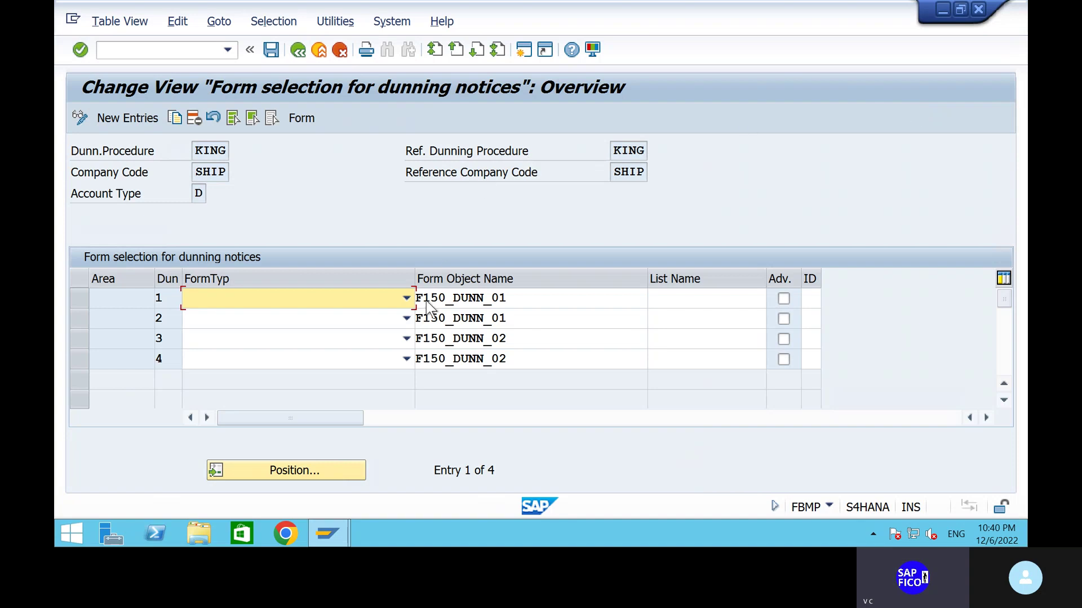
left_click(401, 307)
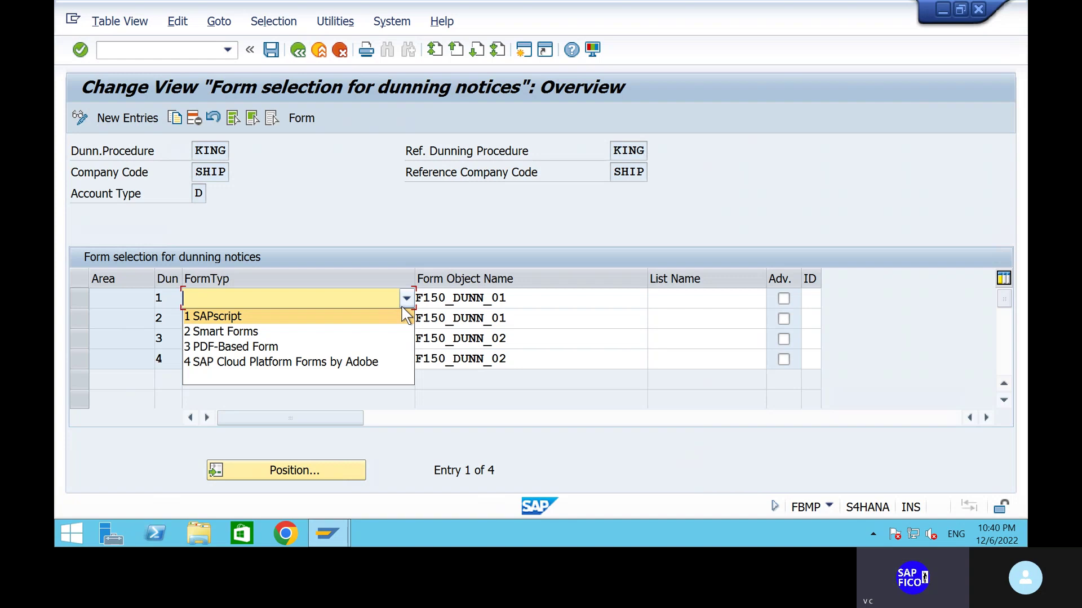
left_click(323, 171)
left_click(300, 51)
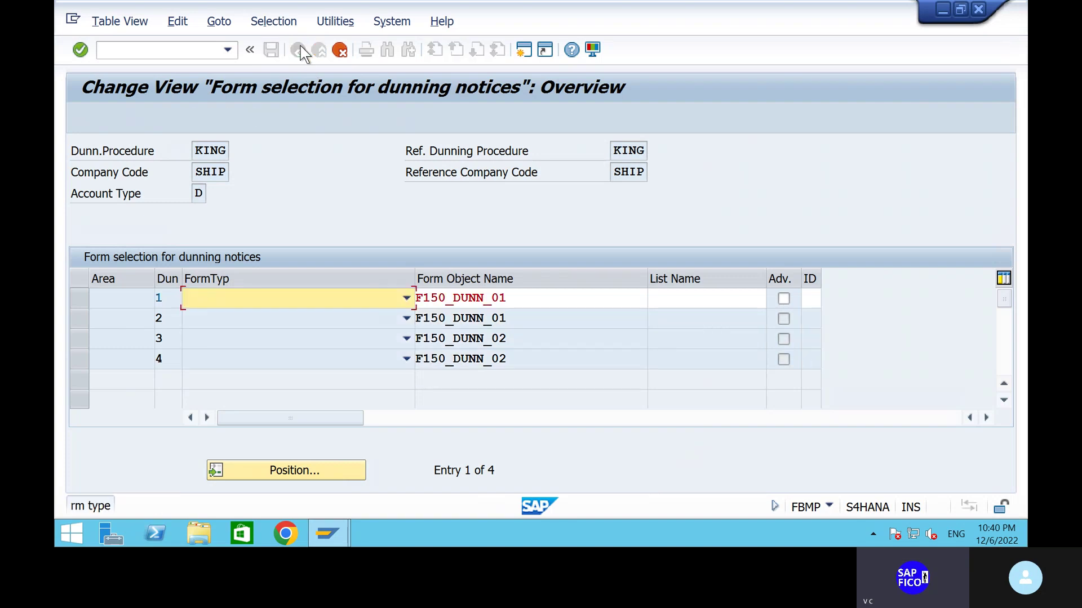
left_click(341, 50)
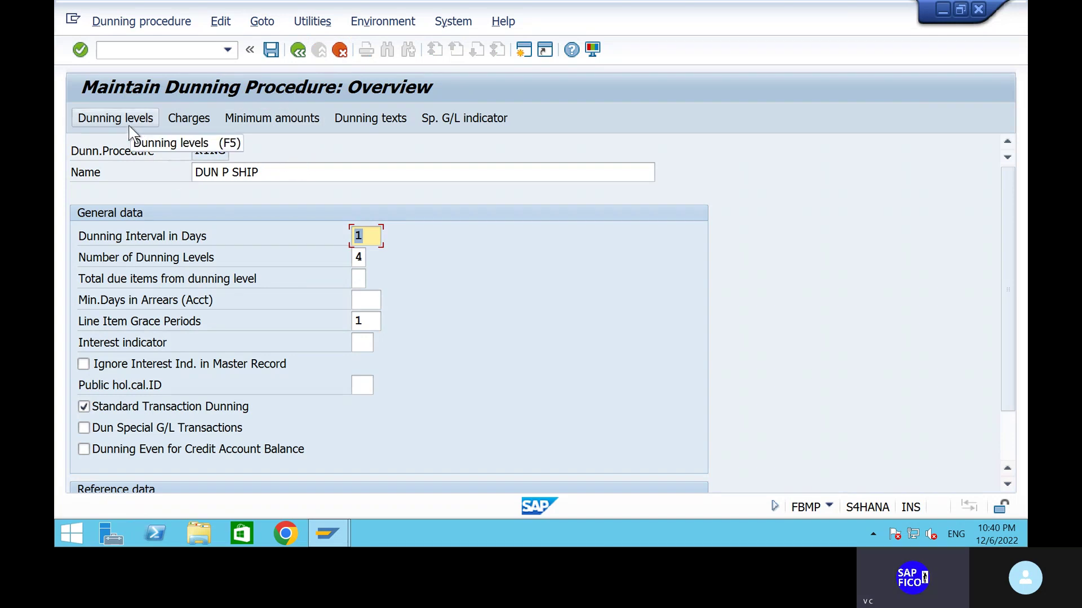
- Open the company code dunning control table and position it on company code SHIP
left_click(396, 22)
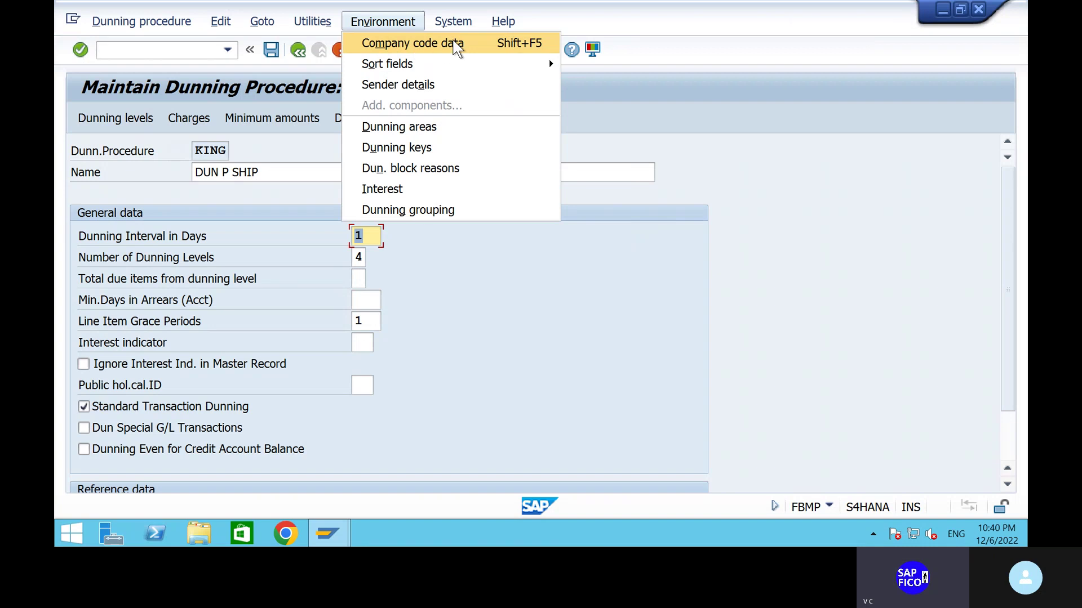
left_click(457, 45)
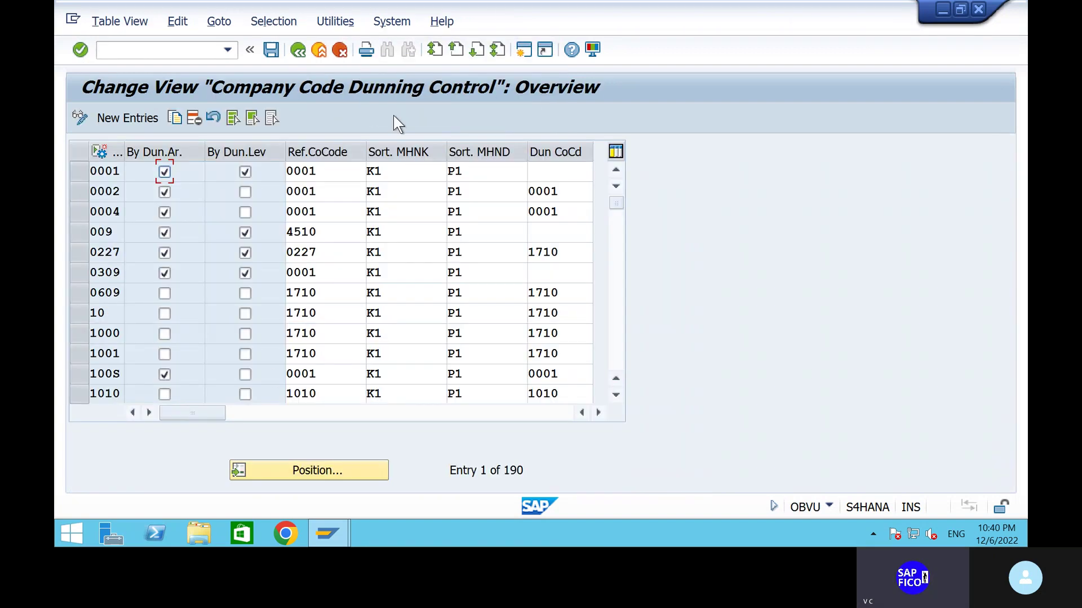
left_click(316, 473)
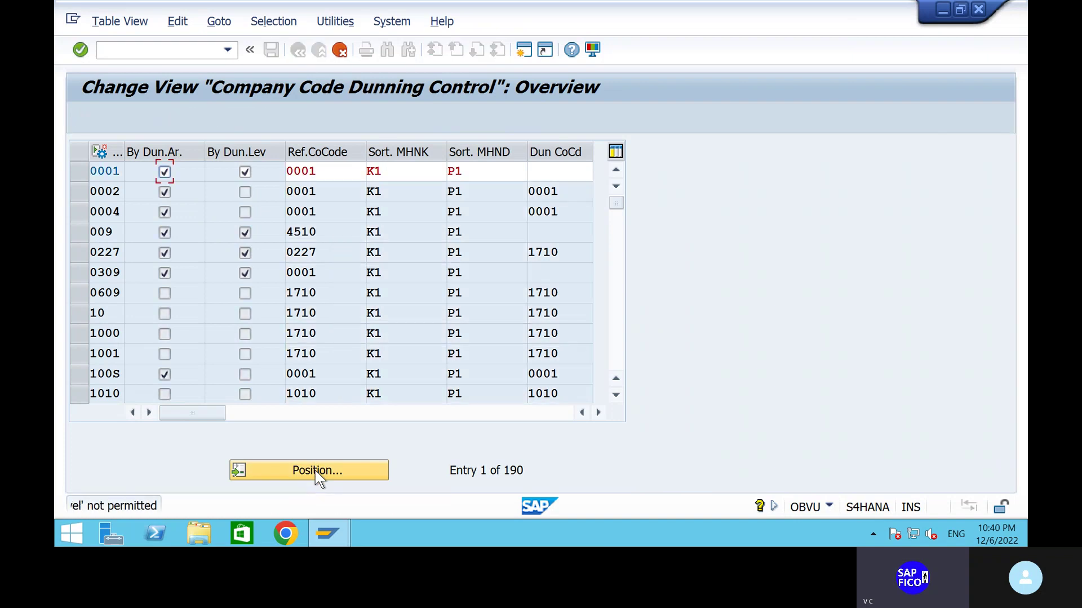
left_click(317, 472)
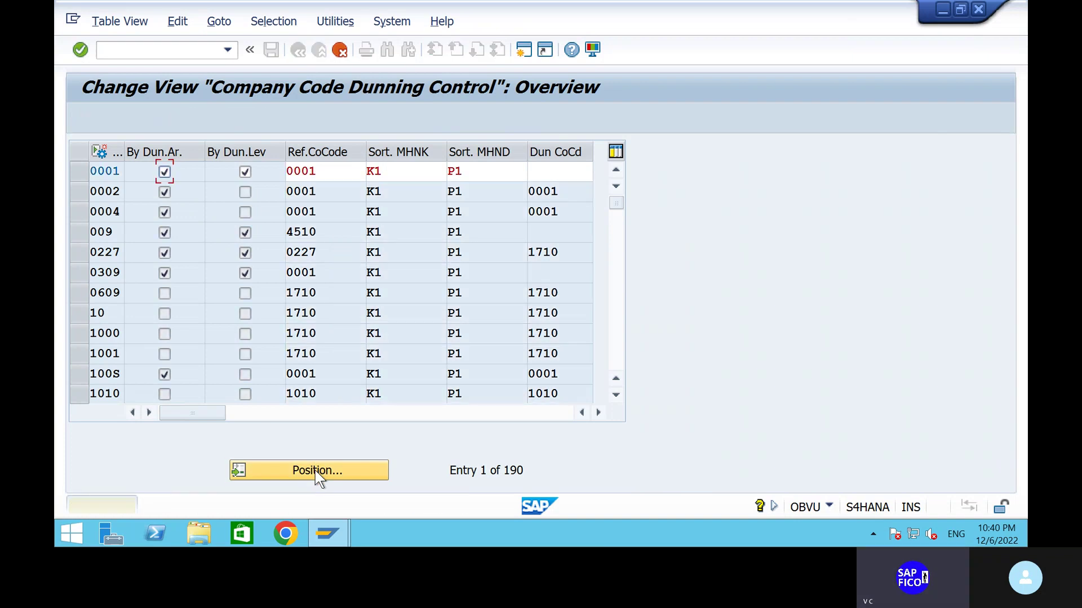
left_click(316, 471)
left_click(316, 471)
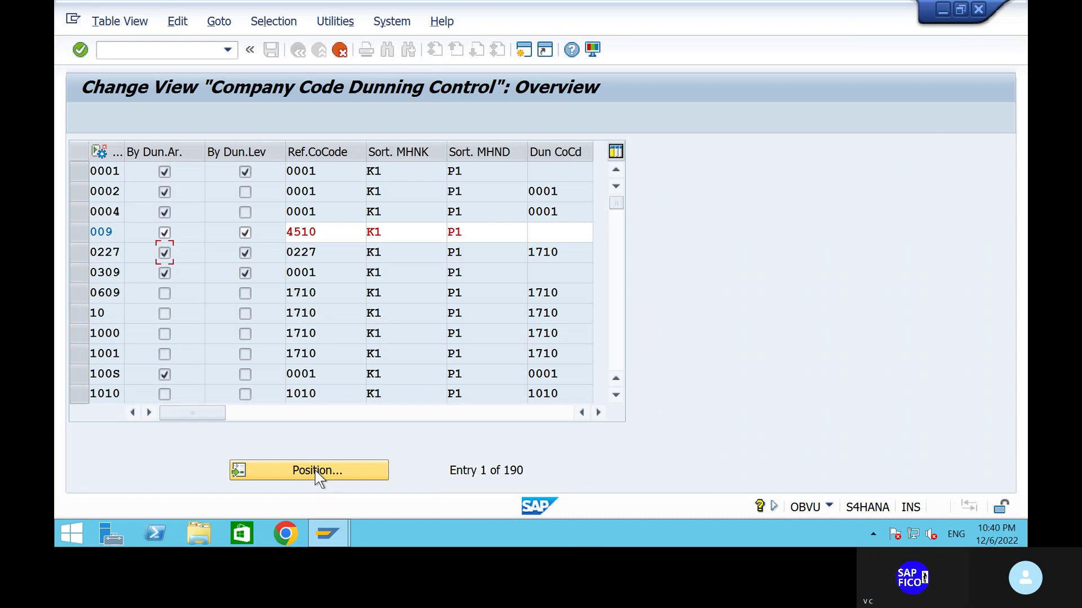
left_click(316, 471)
left_click(315, 471)
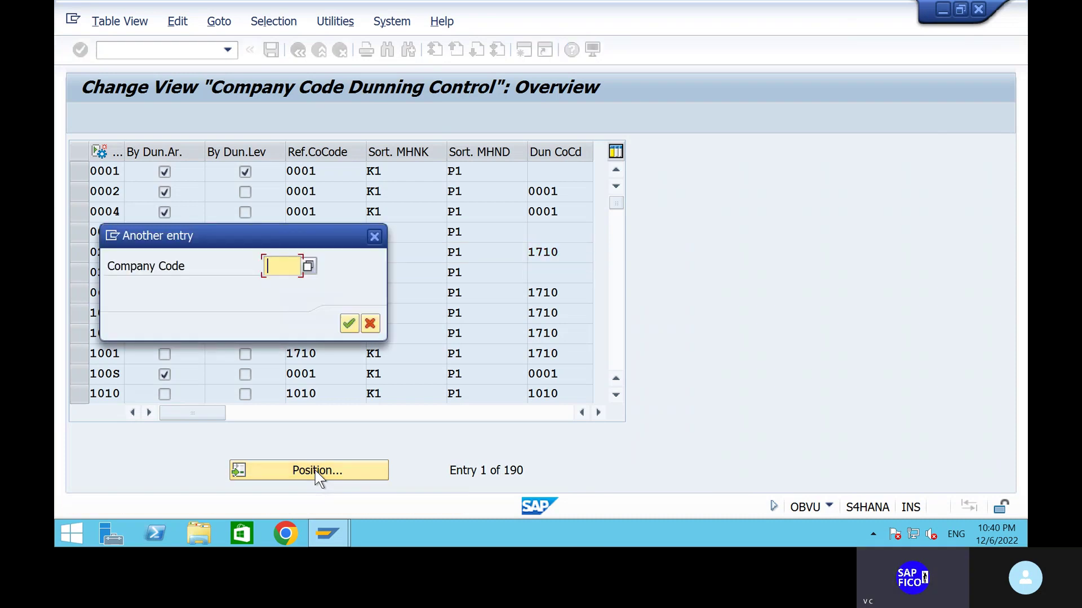
type("ship")
key("Return")
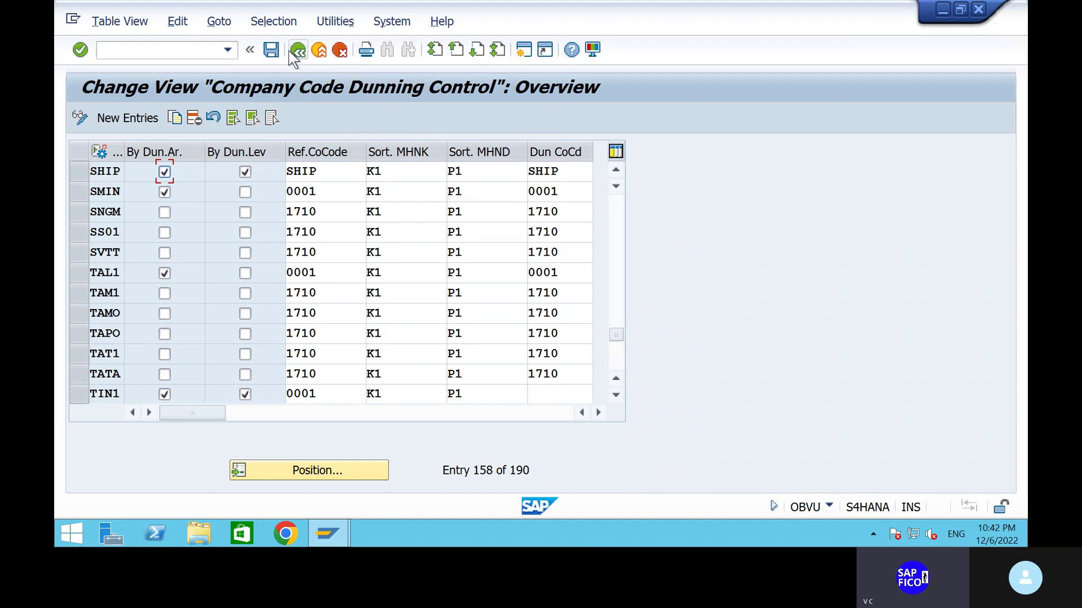
- Start a customer invoice in FB70 for company code SHIP
left_click(138, 53)
type("/nfb70")
key("Return")
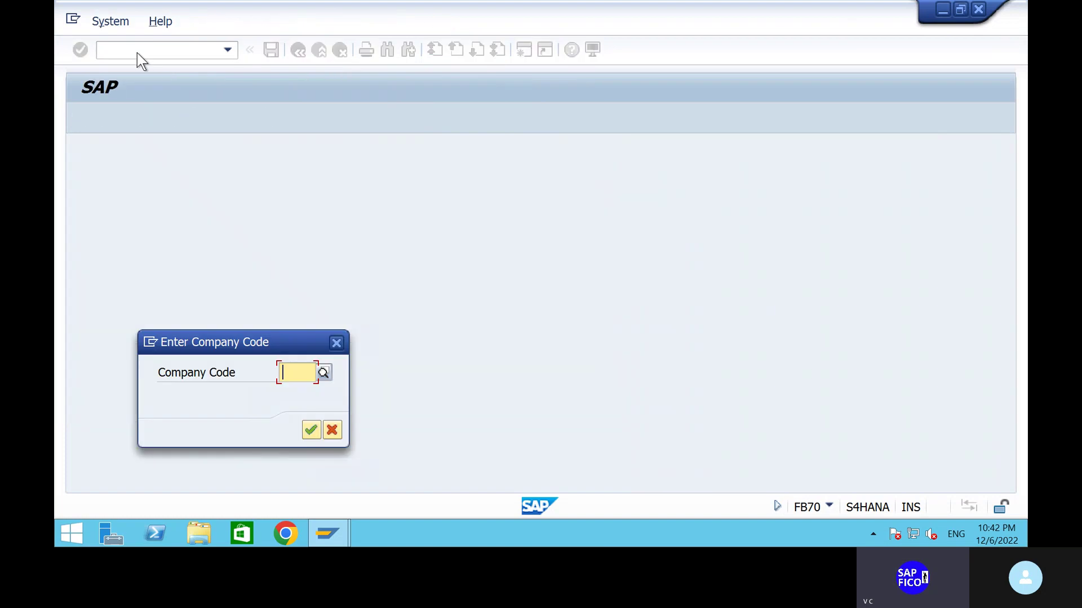
type("ship")
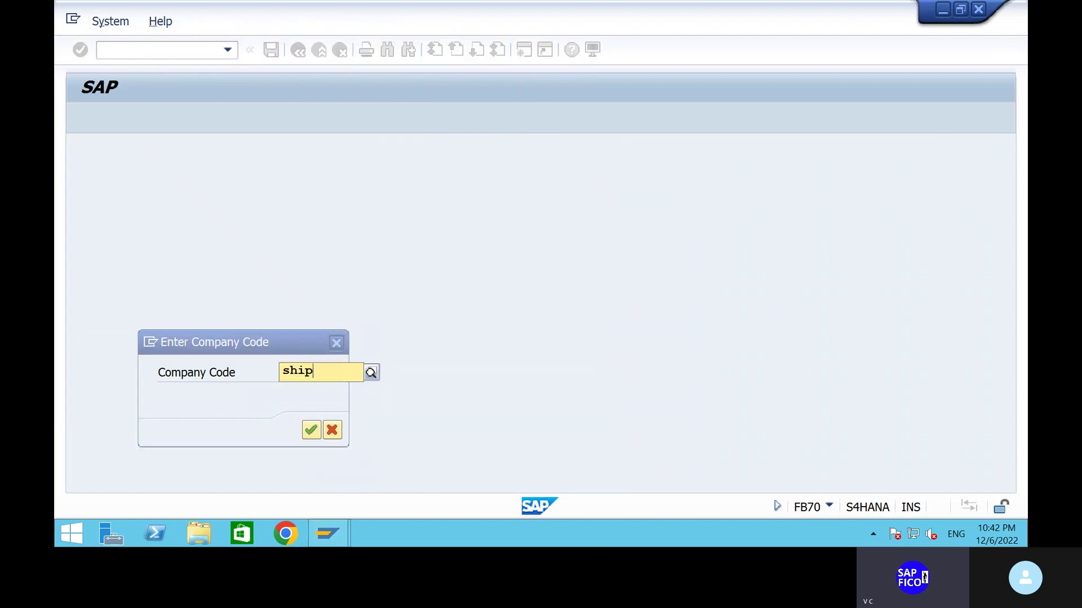
key("Return")
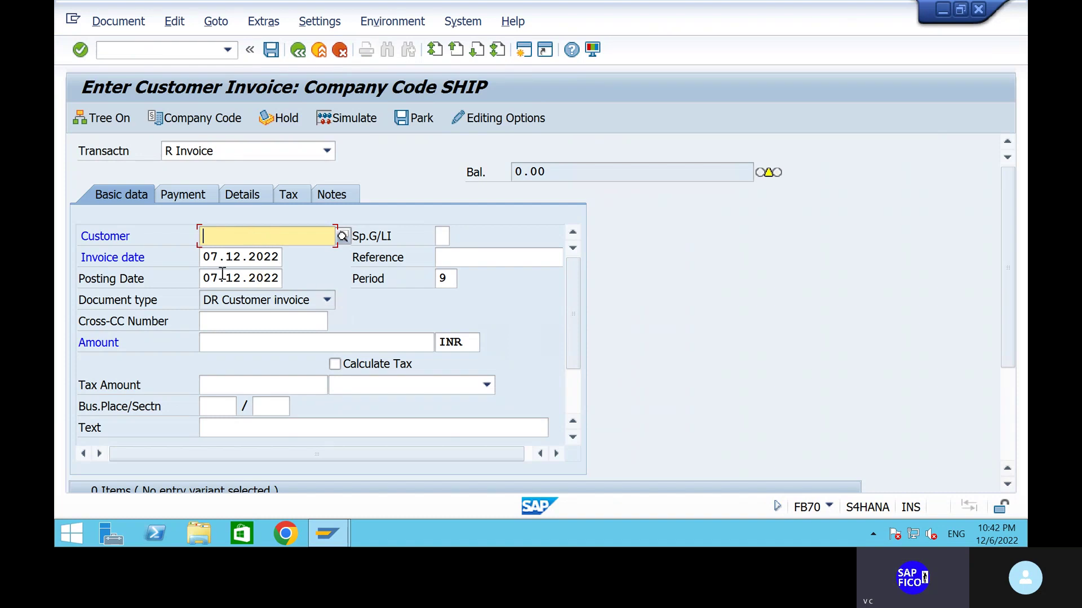
- Set the invoice and posting dates to 06.12.2022 and select the intended customer
left_click(212, 258)
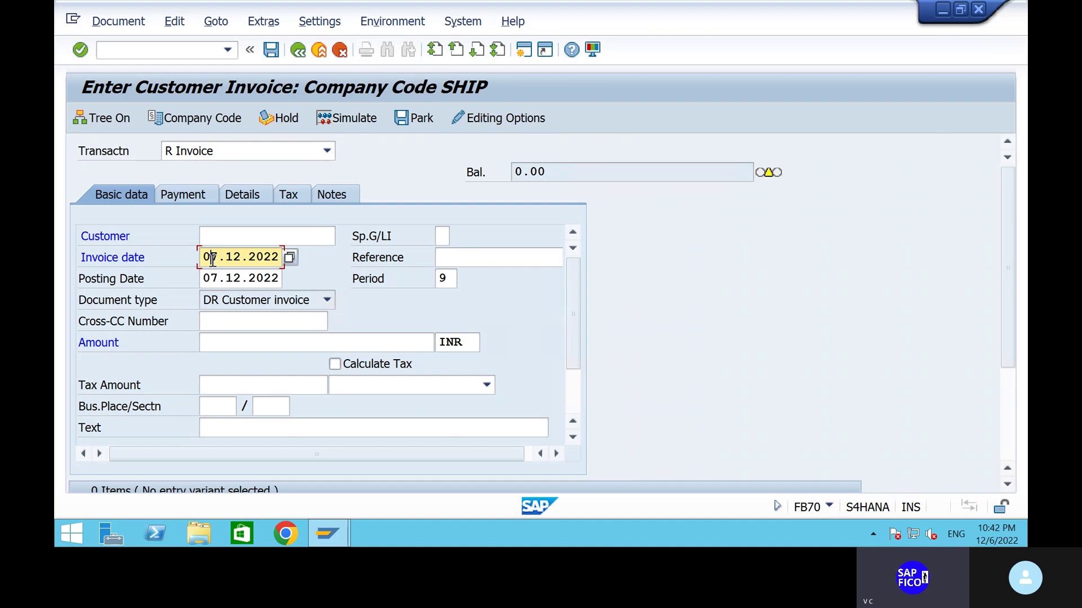
key("Delete")
type("6")
left_click(219, 278)
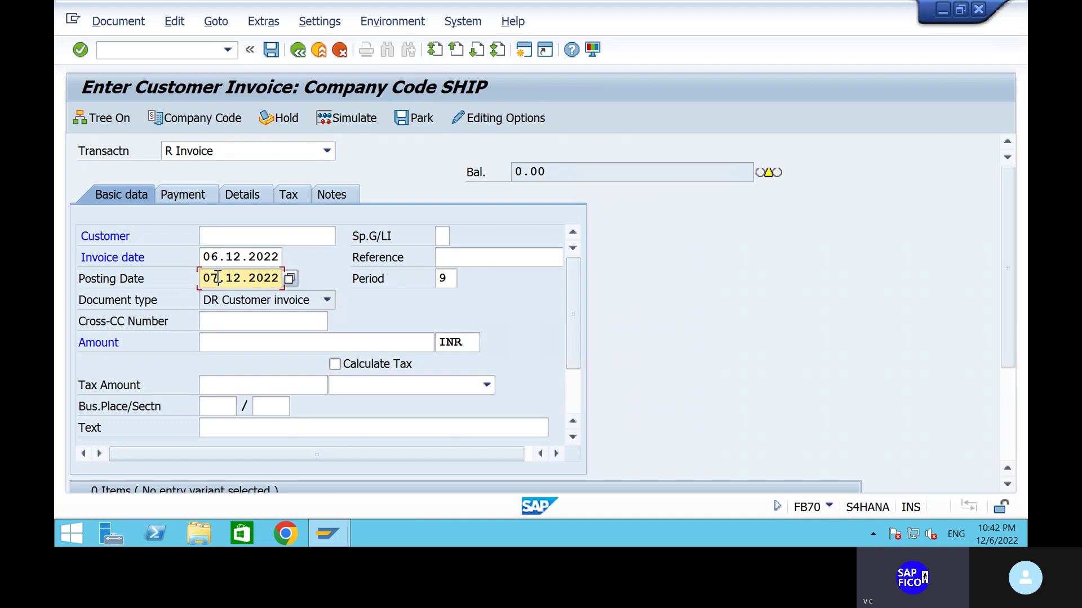
key("BackSpace")
type("6")
left_click(304, 234)
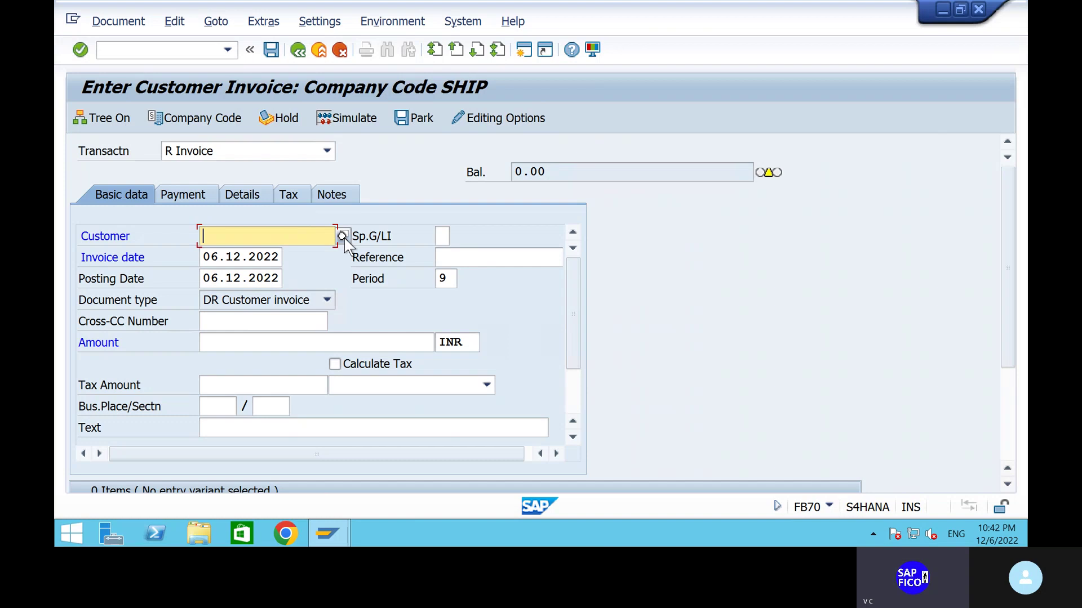
left_click(321, 242)
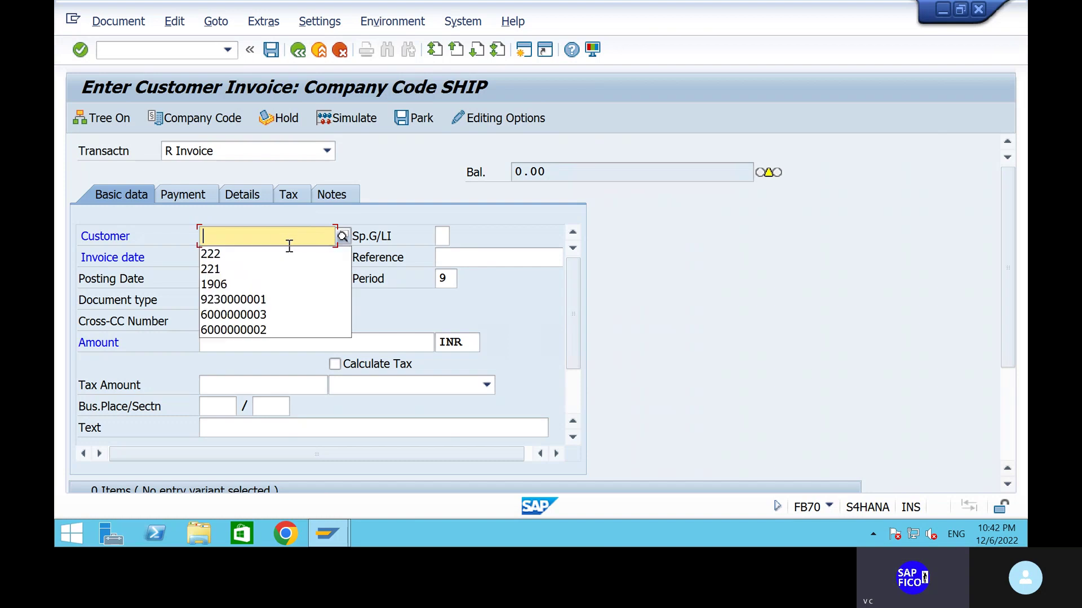
left_click(285, 268)
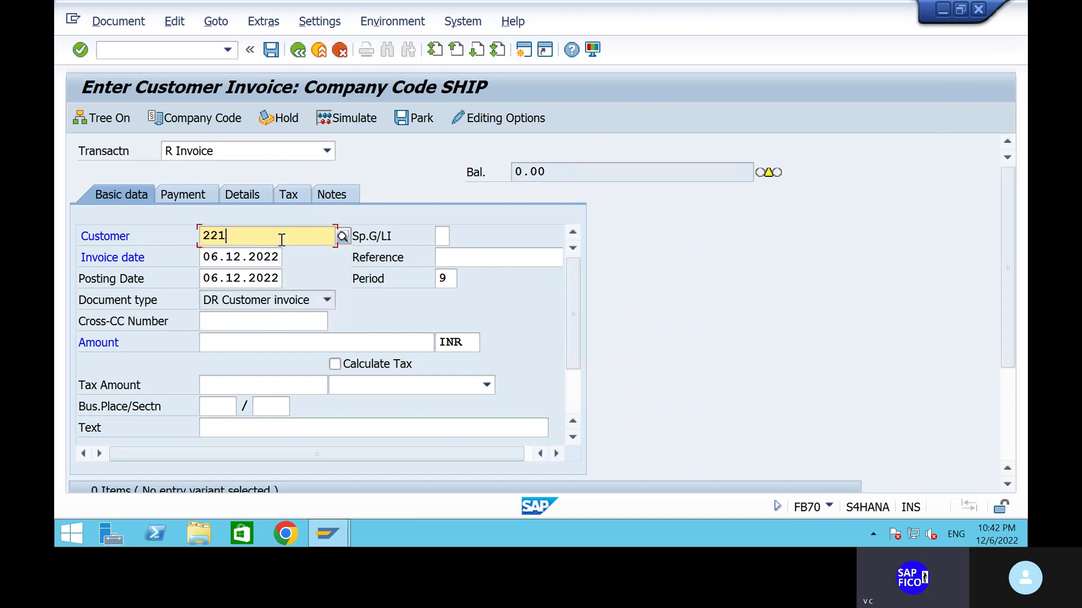
key("BackSpace")
type("2")
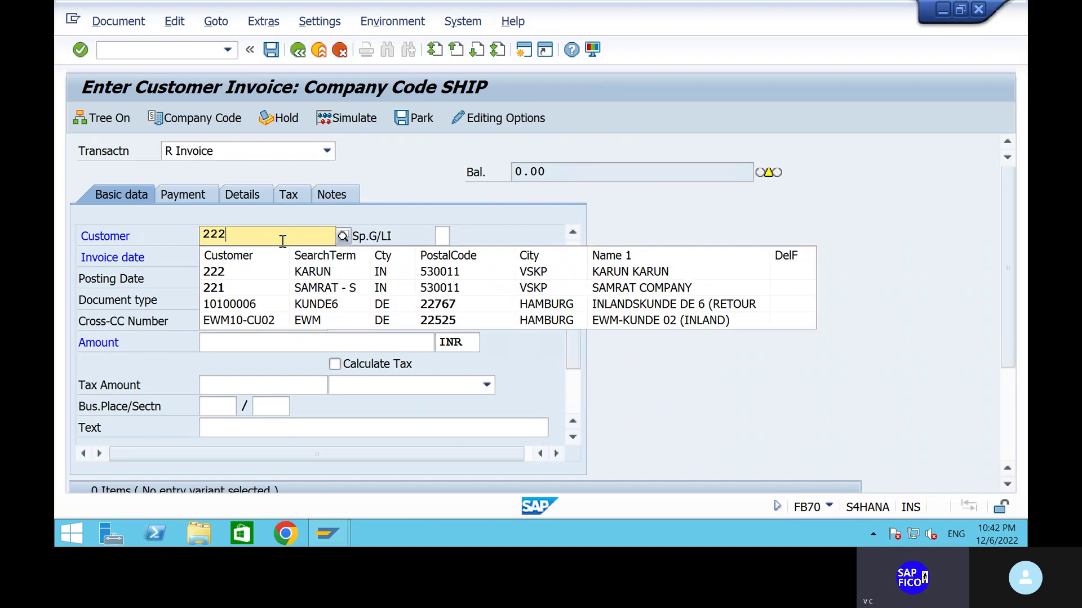
left_click(276, 267)
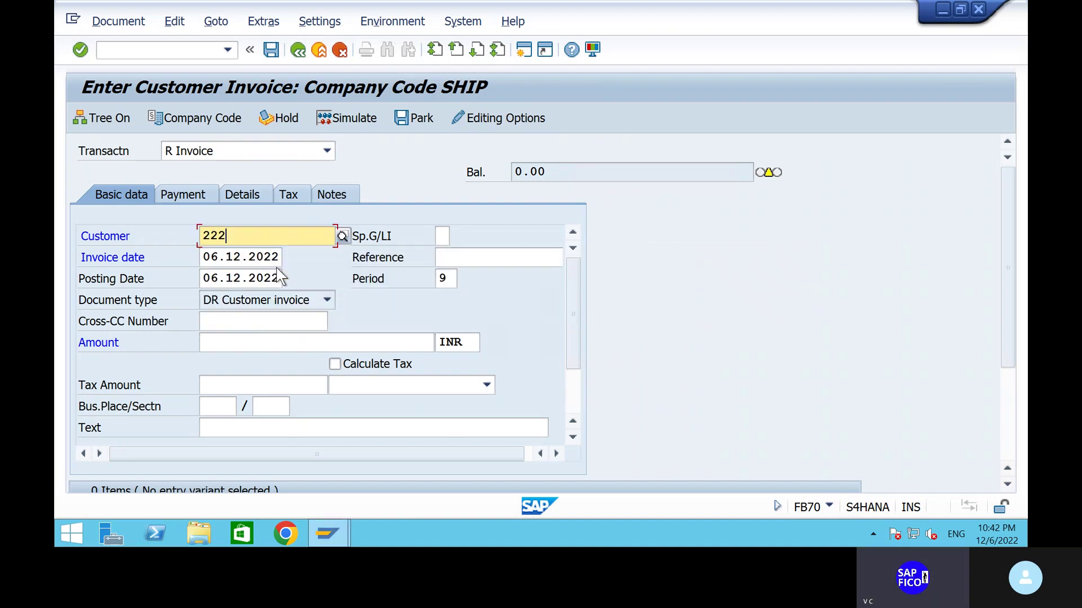
- Enter amount 50,000 and the text SELLING MATERIAL TO THE CUSTOMER
left_click(243, 351)
type("5")
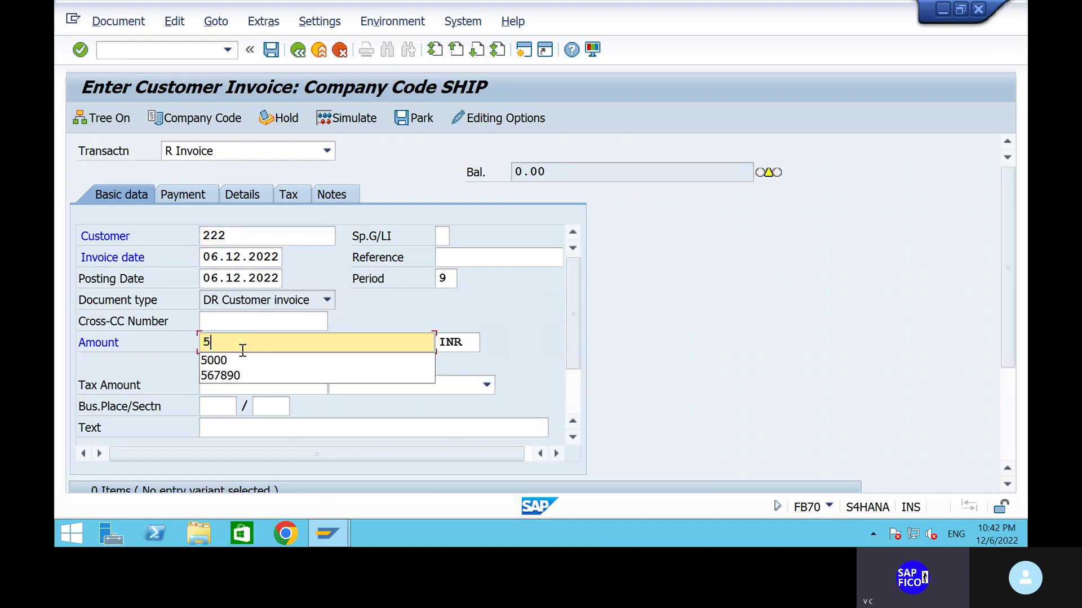
type("0000")
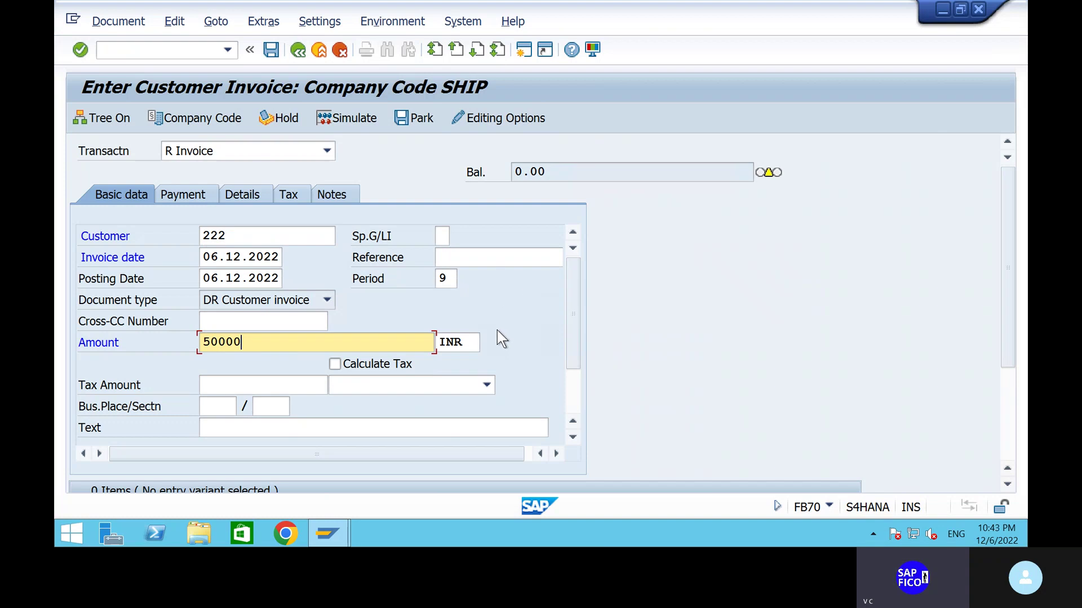
scroll(501, 338, "down", 3)
left_click(285, 339)
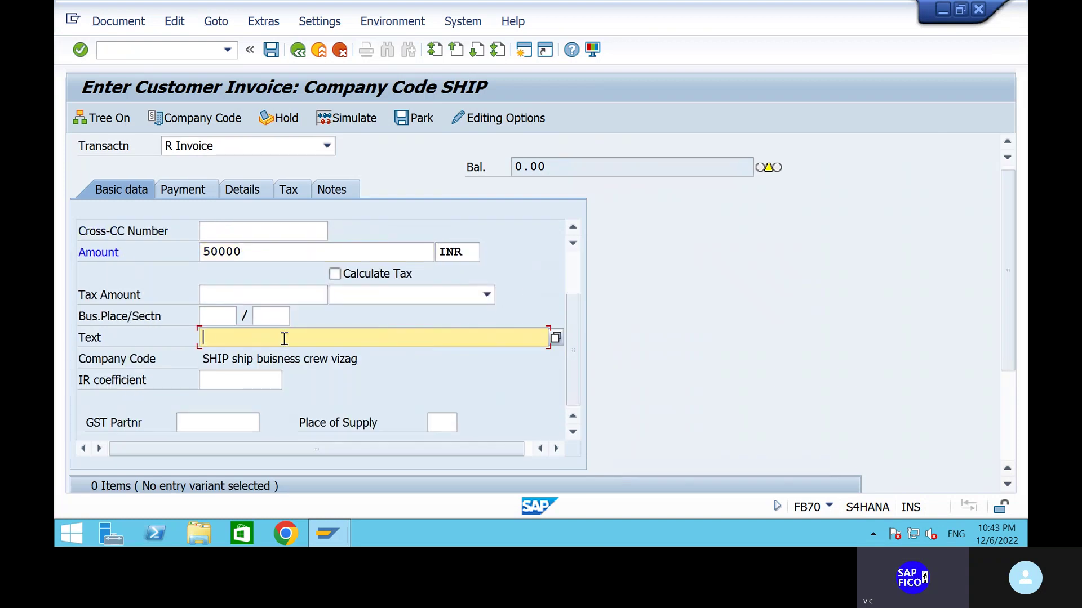
type("se")
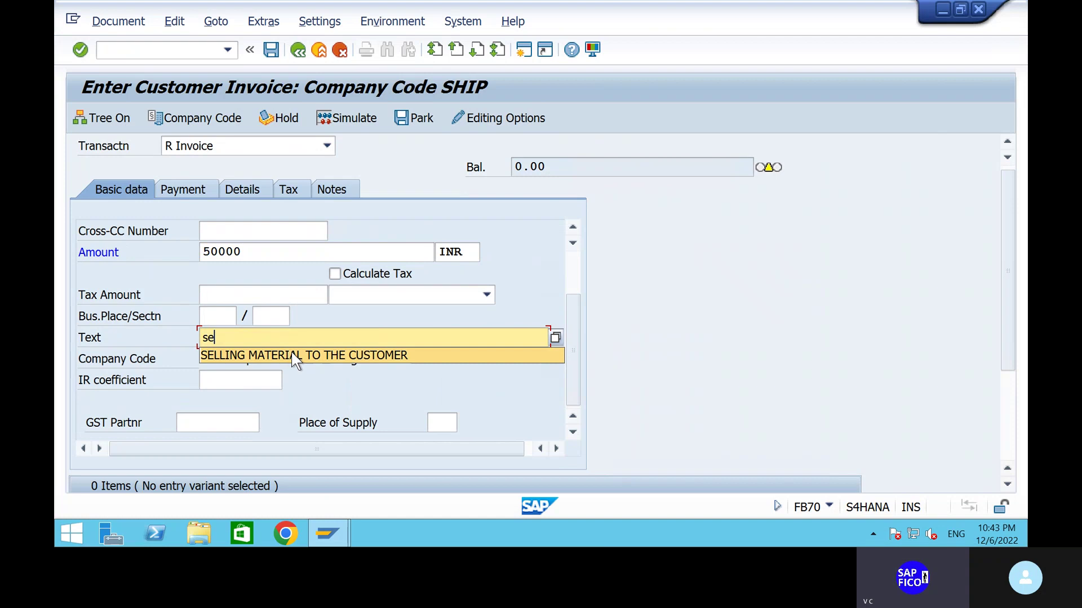
left_click(294, 356)
- Add an item crediting sales account 300000 for 50,000
scroll(417, 385, "down", 1)
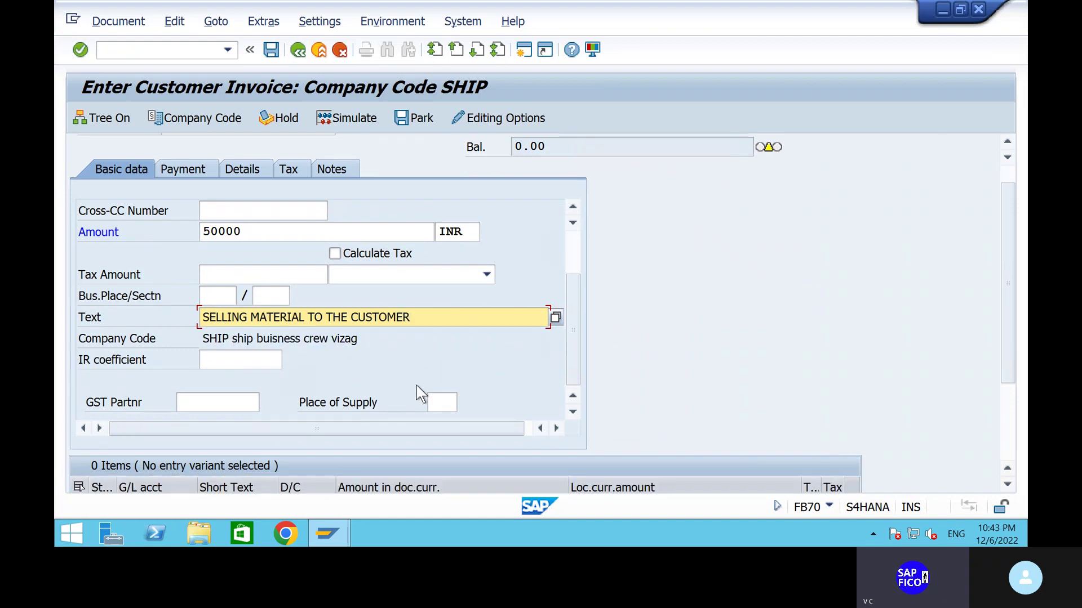
scroll(417, 385, "down", 4)
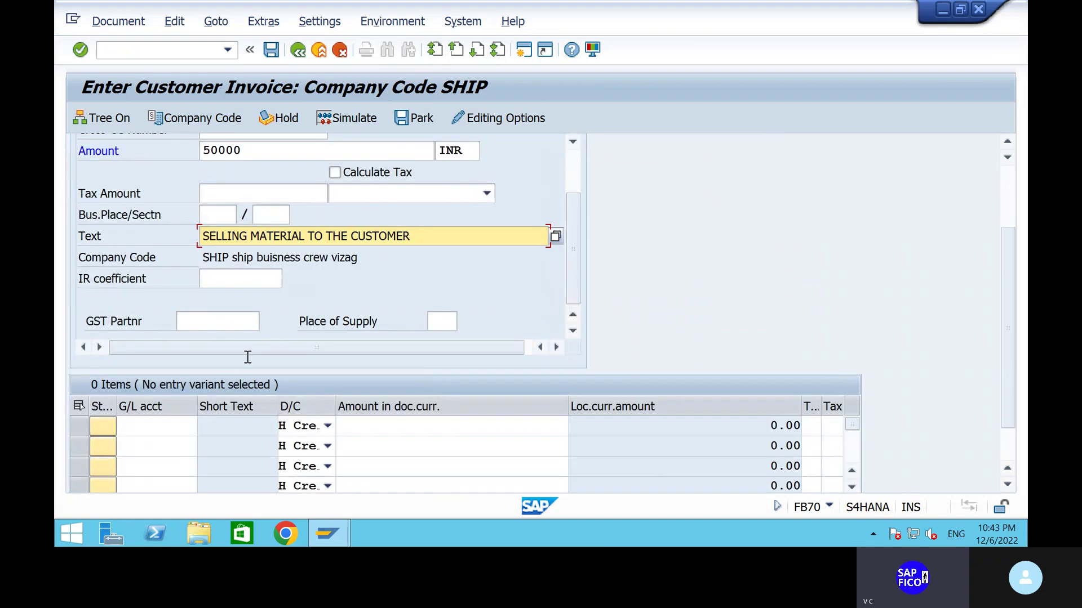
left_click(168, 425)
type("3")
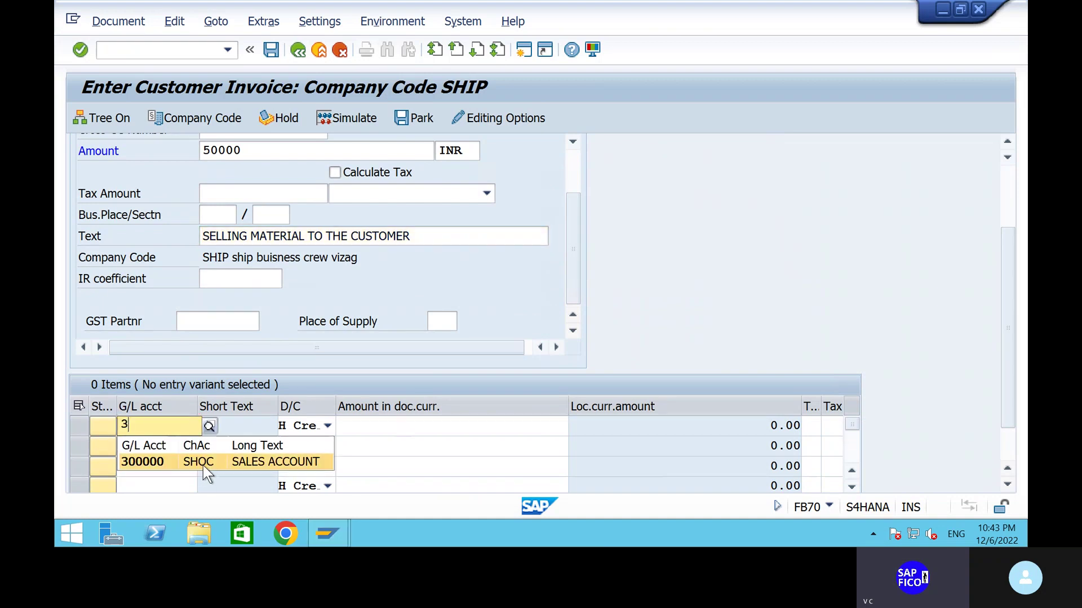
left_click(174, 463)
left_click(368, 432)
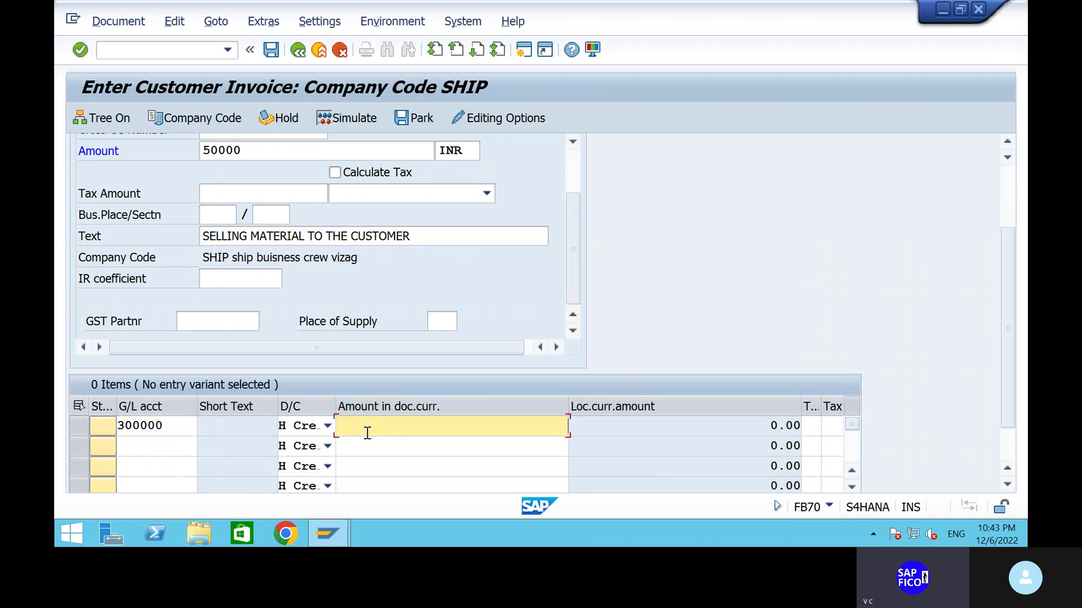
type("50000")
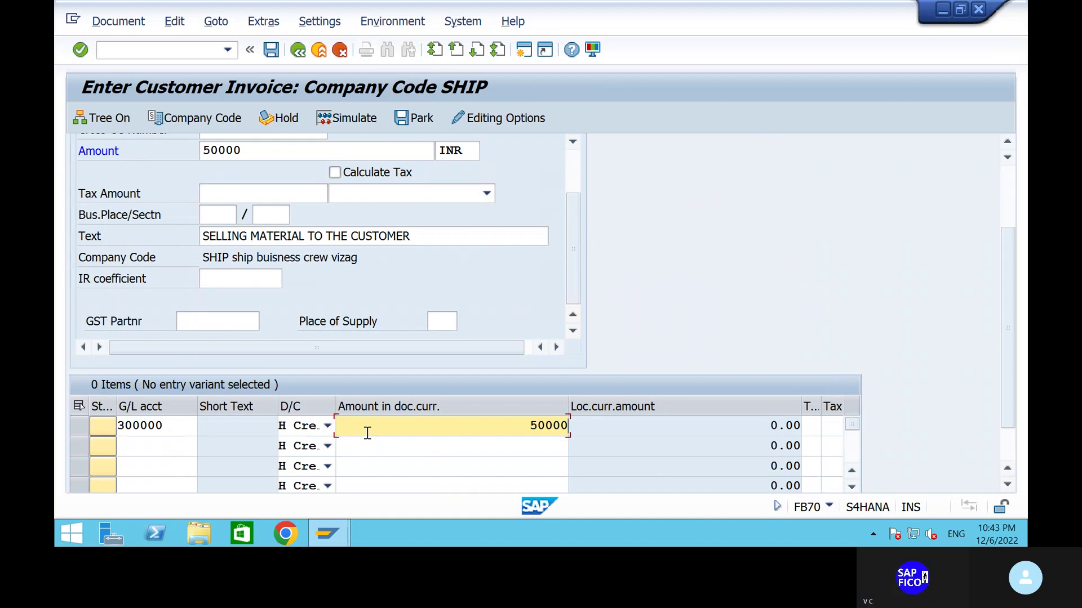
key("Return")
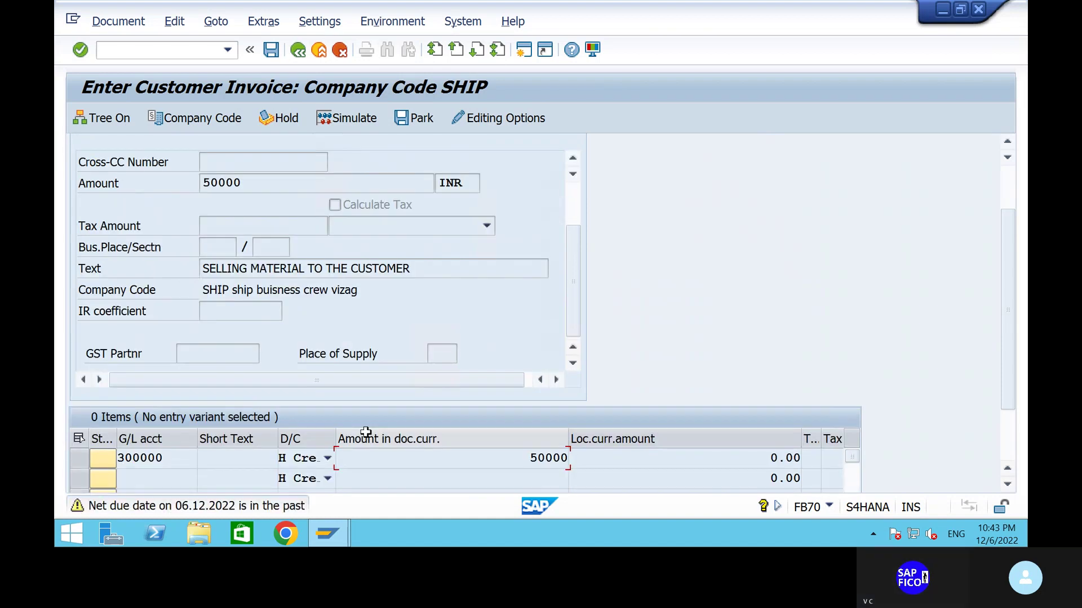
- Accept the past-due warning, simulate, and post the invoice as document 304
key("Return")
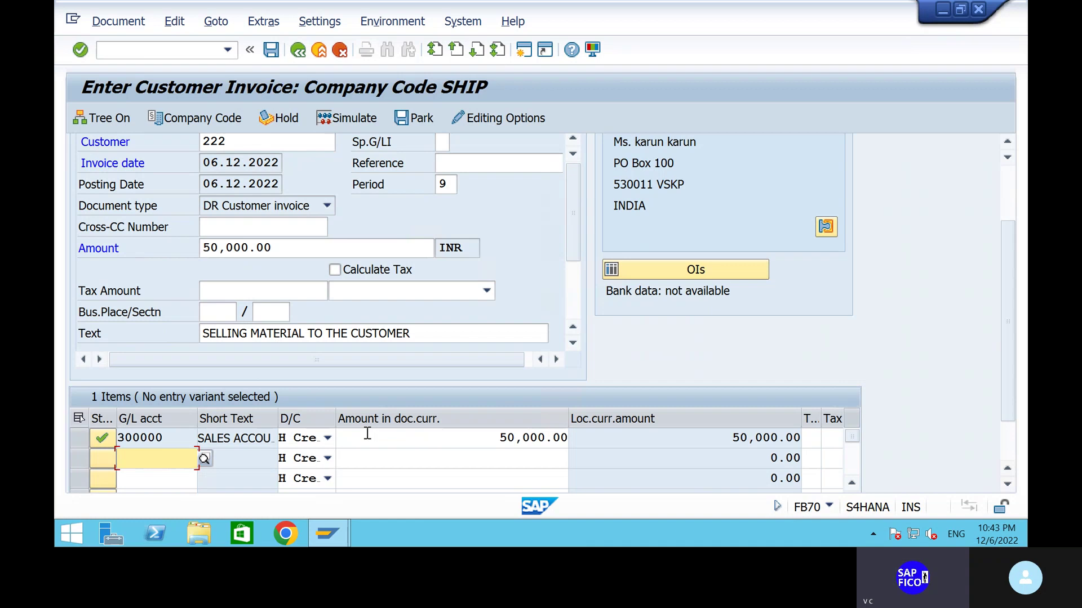
left_click(339, 117)
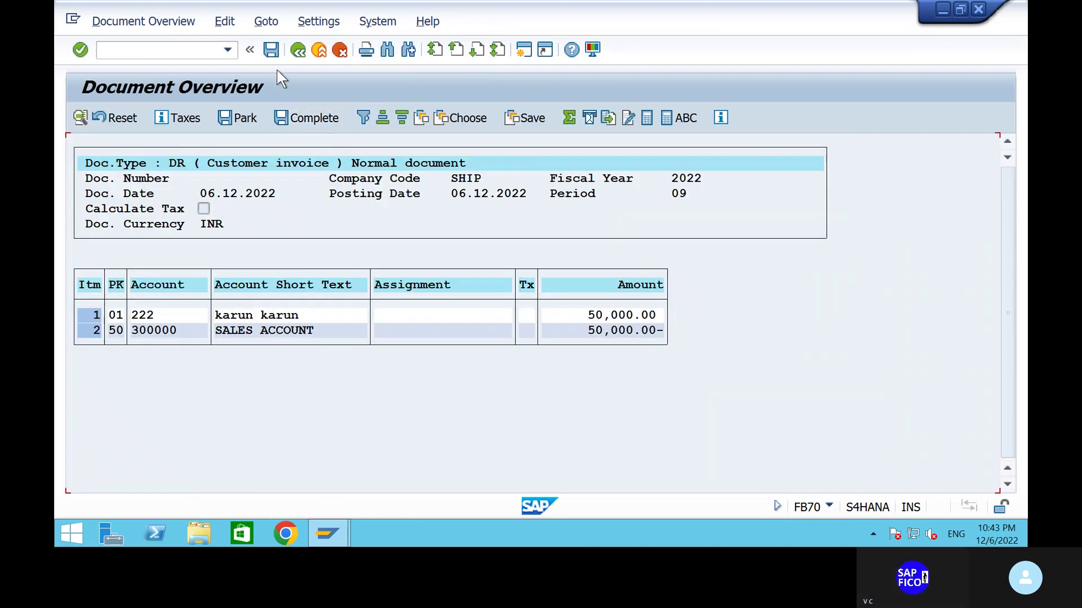
left_click(273, 58)
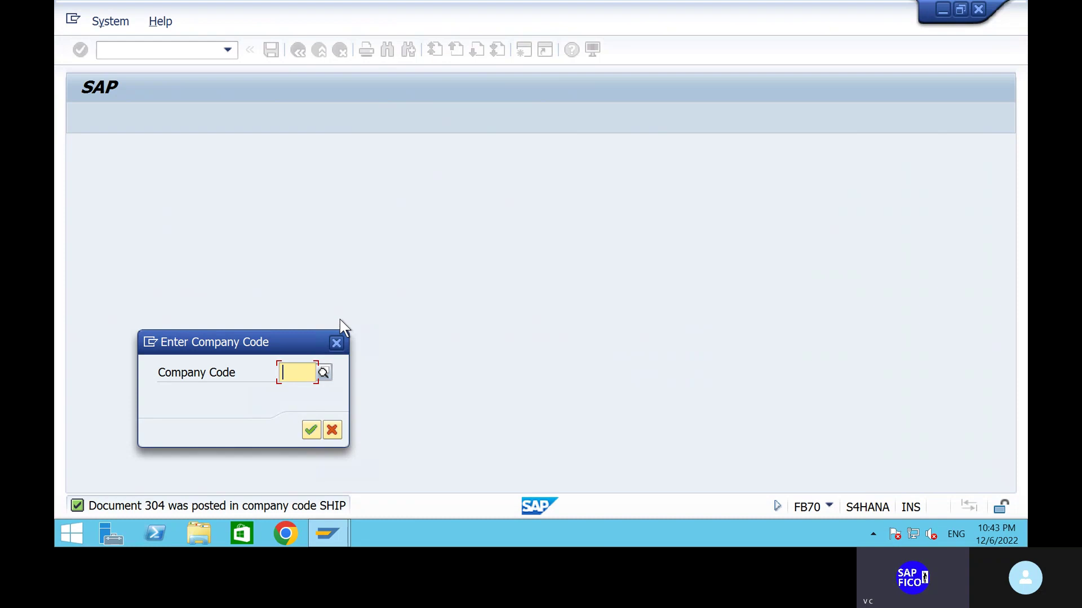
- List the customer's open items 303 and 304 (56,000 INR) in SHIP via FBL5N, then go back
left_click(337, 341)
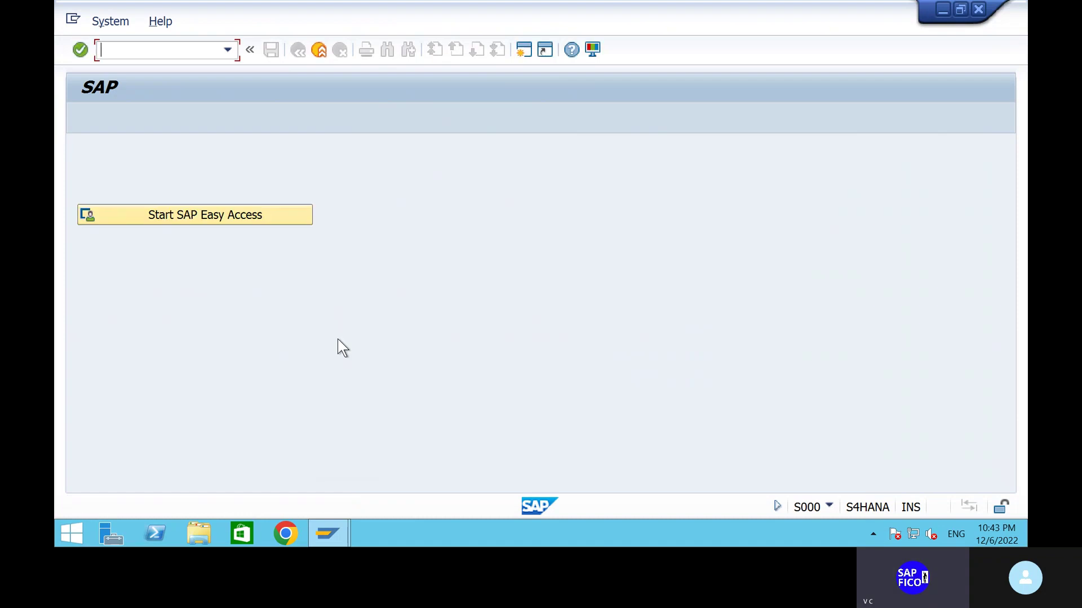
type("fbl")
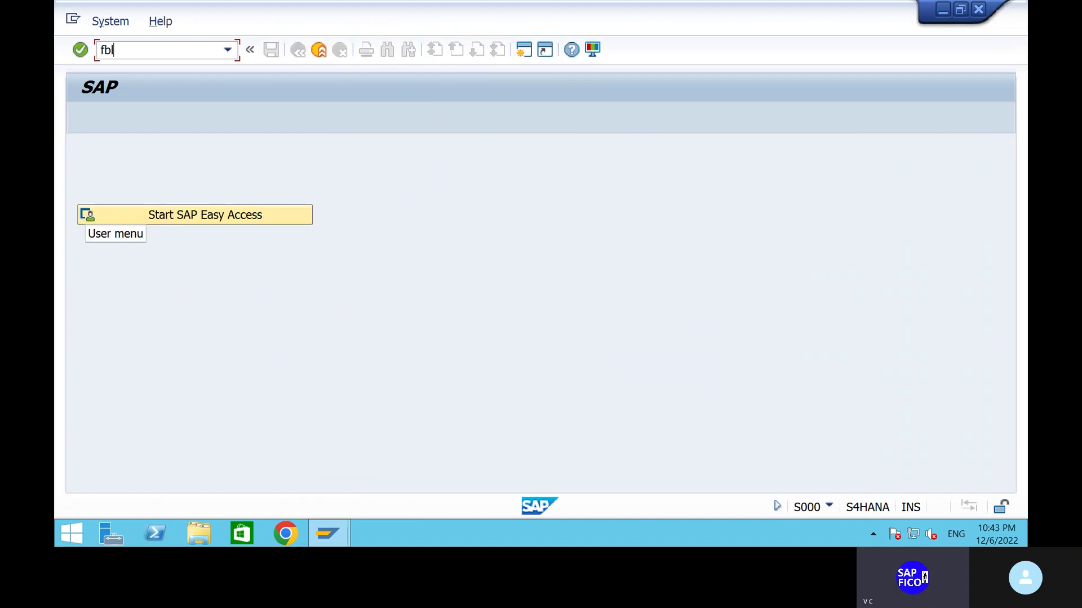
type("5n")
key("Return")
type("222")
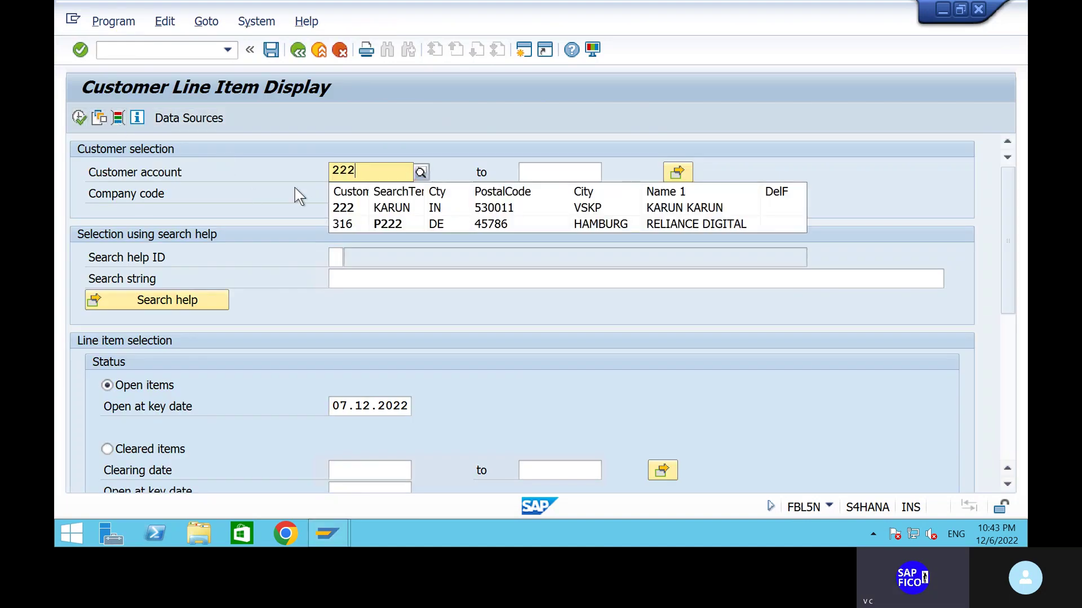
left_click(344, 209)
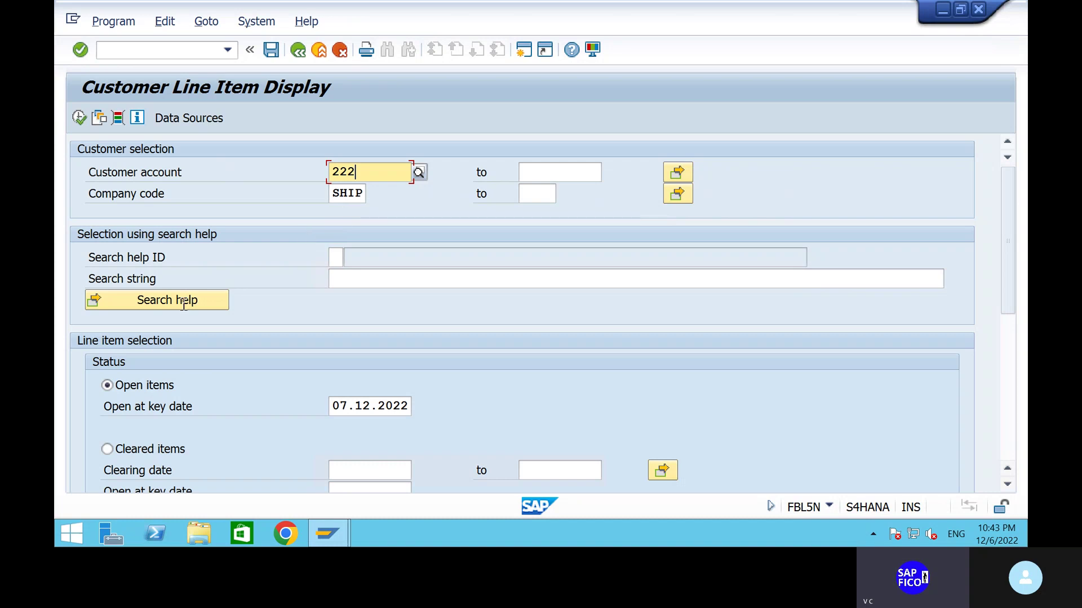
left_click(80, 119)
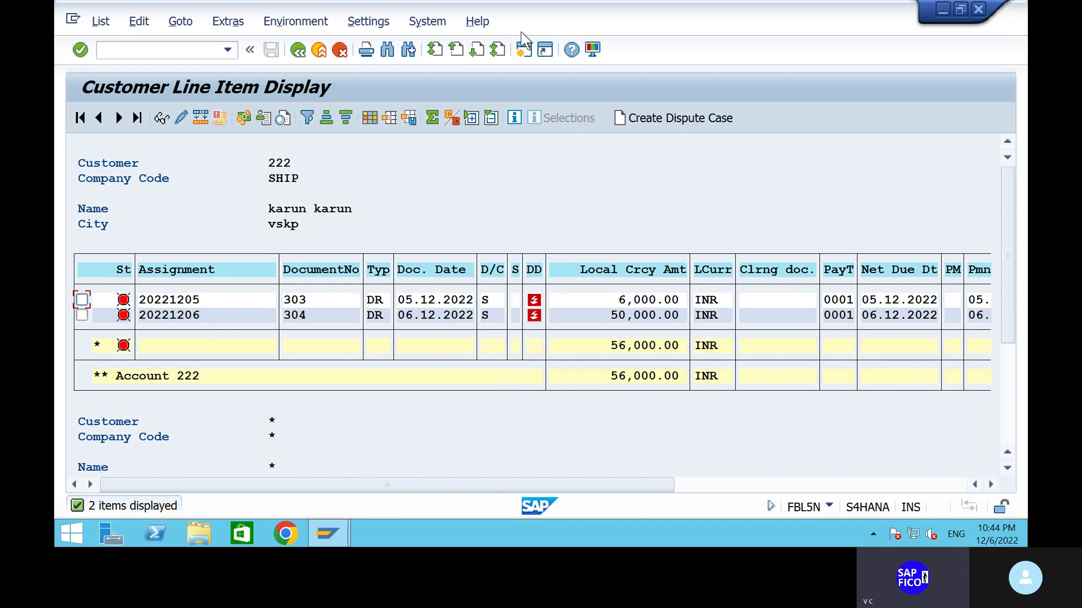
left_click(524, 51)
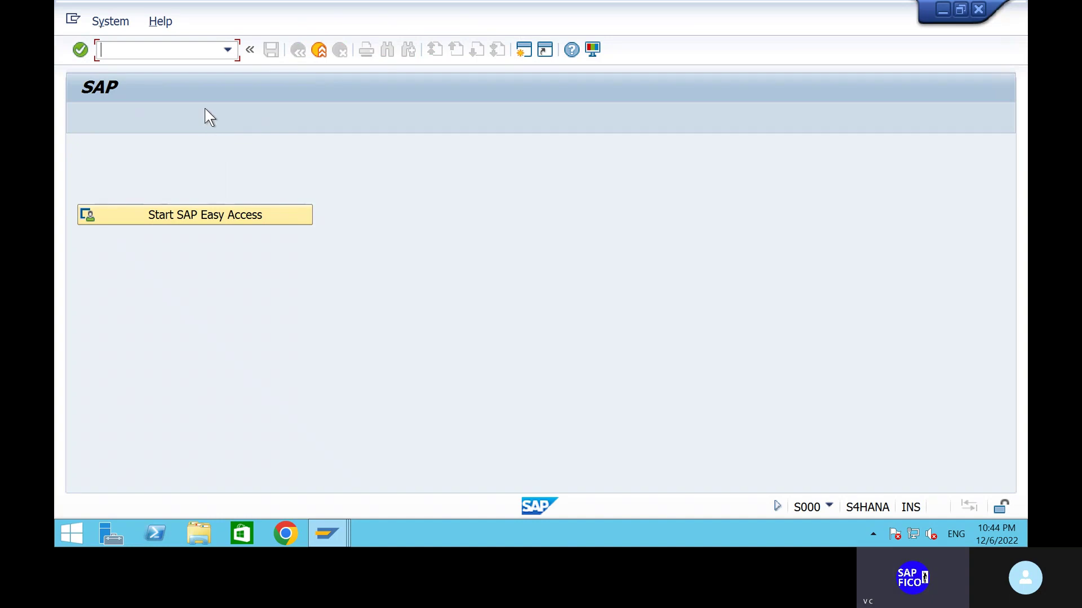
- Open F150 and enter dunning run date 08.12.2022
type("F150")
key("Return")
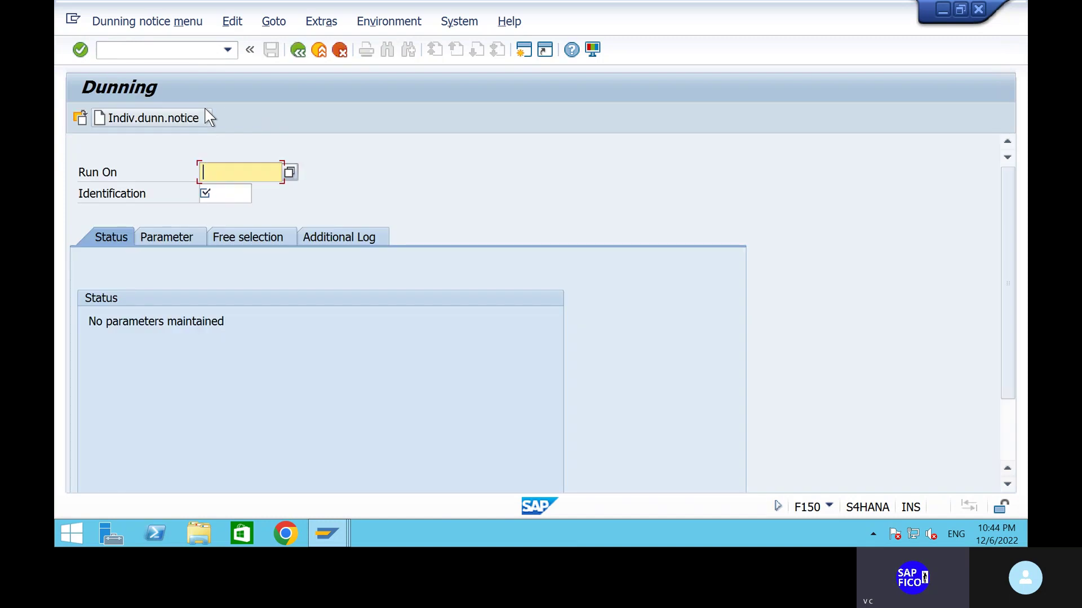
key("BackSpace")
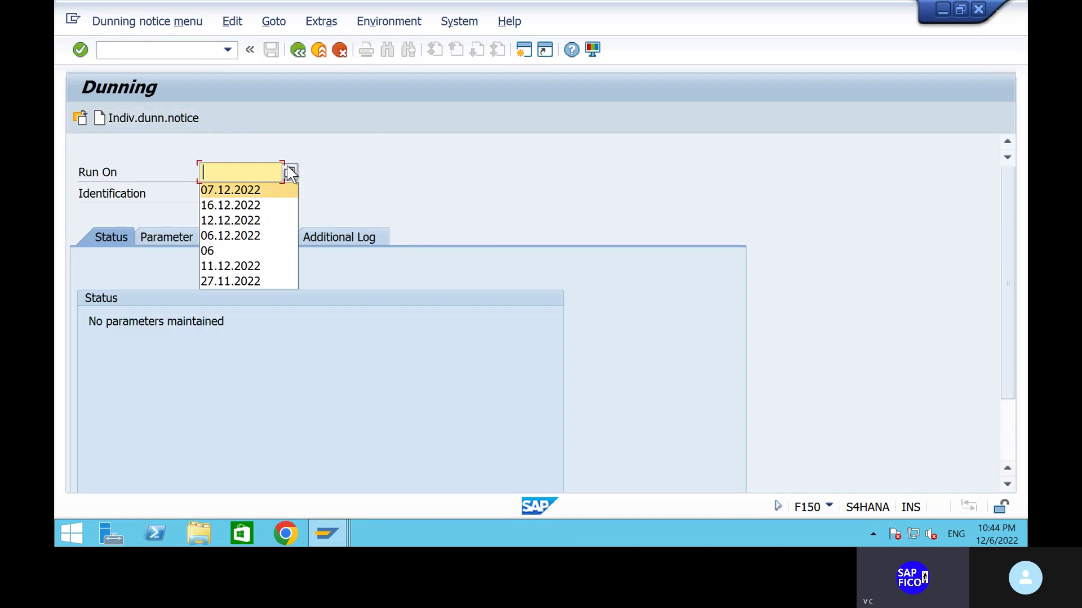
left_click(290, 174)
type("06")
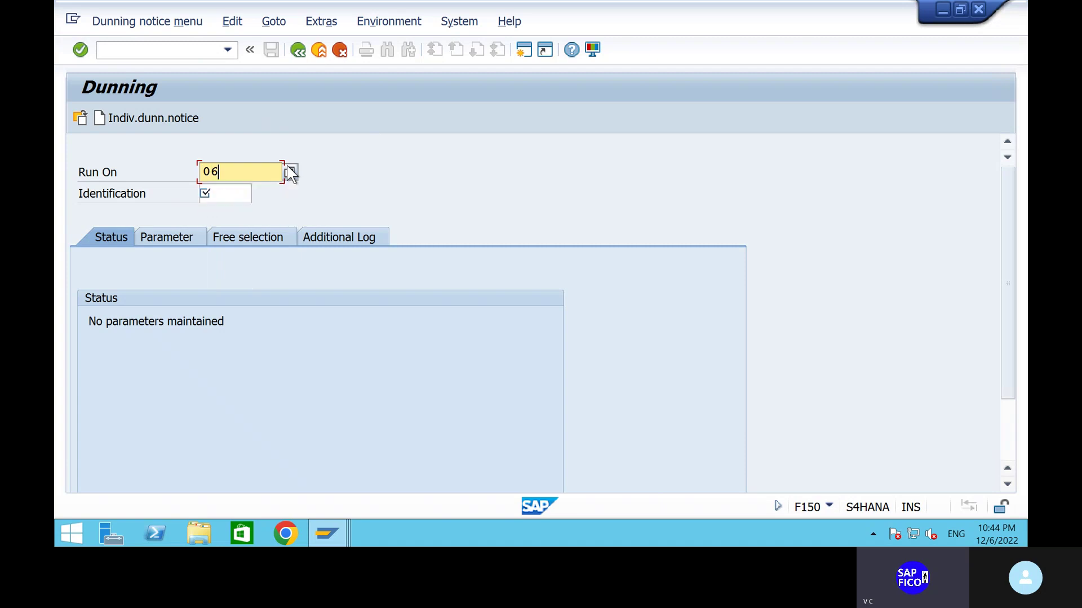
key("BackSpace")
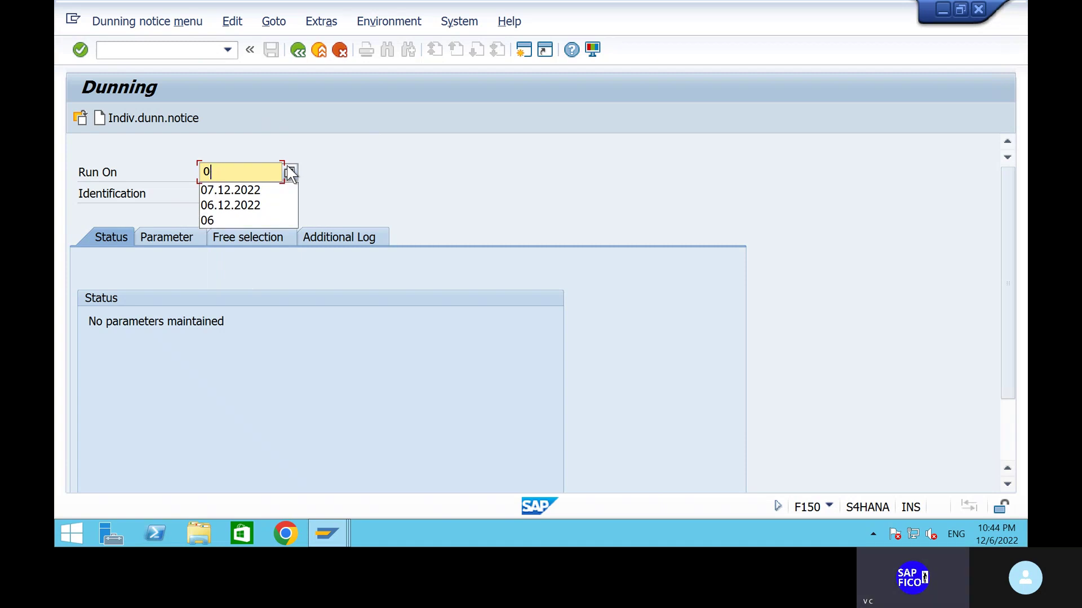
type("7.")
key("BackSpace")
key("BackSpace")
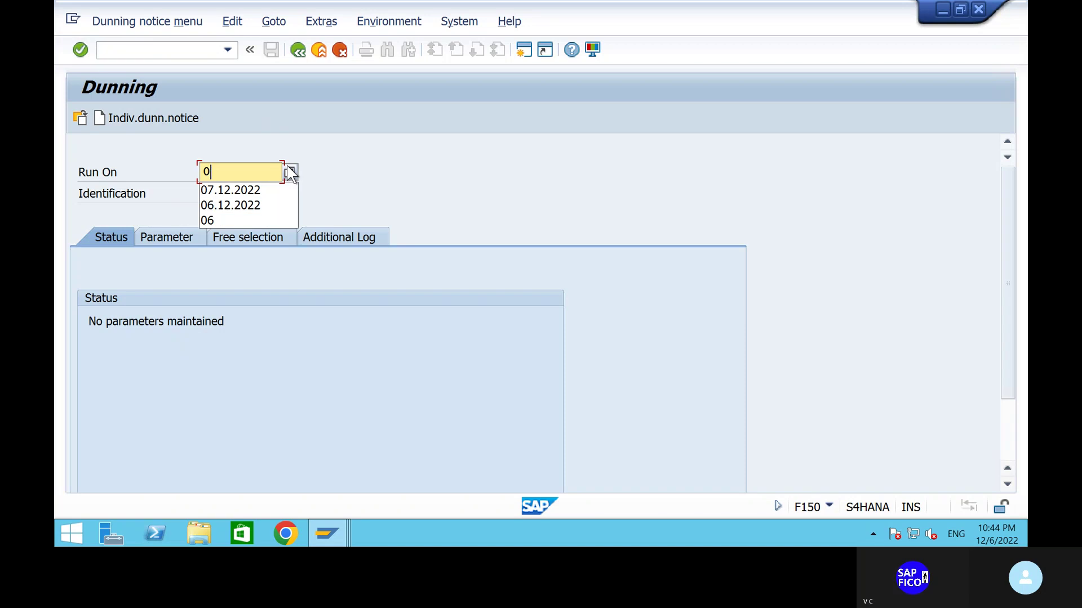
type("8.12.2022")
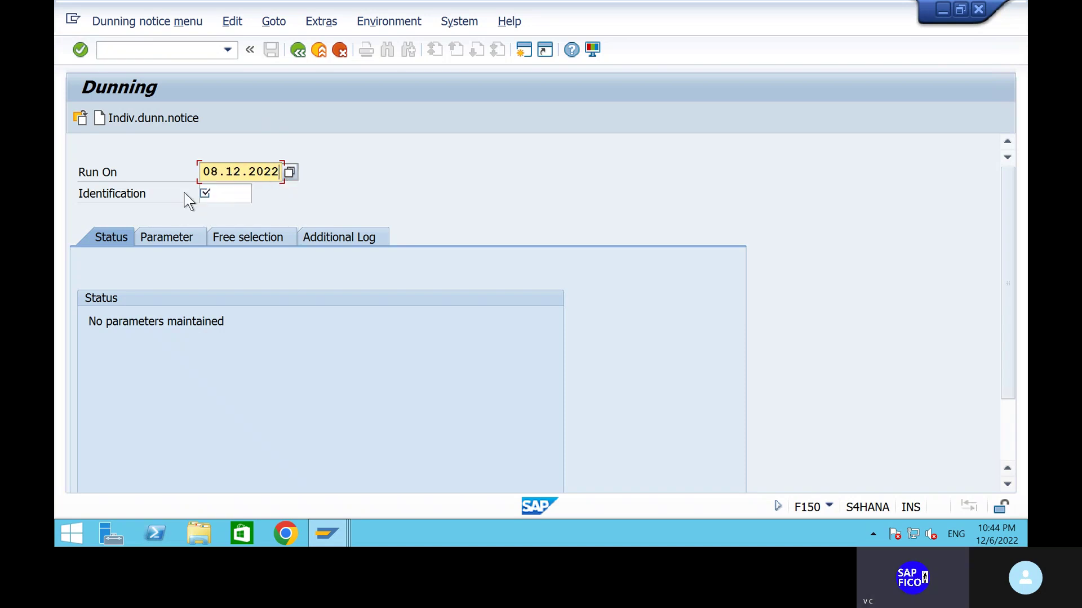
- Enter run identification KING1 and go to the run parameters
left_click(233, 193)
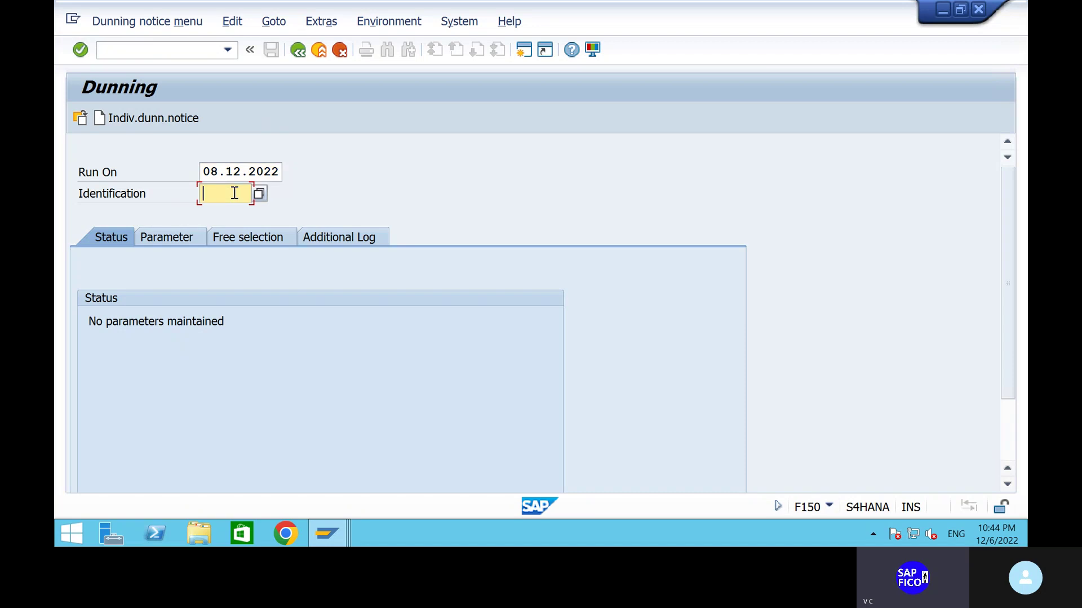
type("sh")
key("BackSpace")
key("BackSpace")
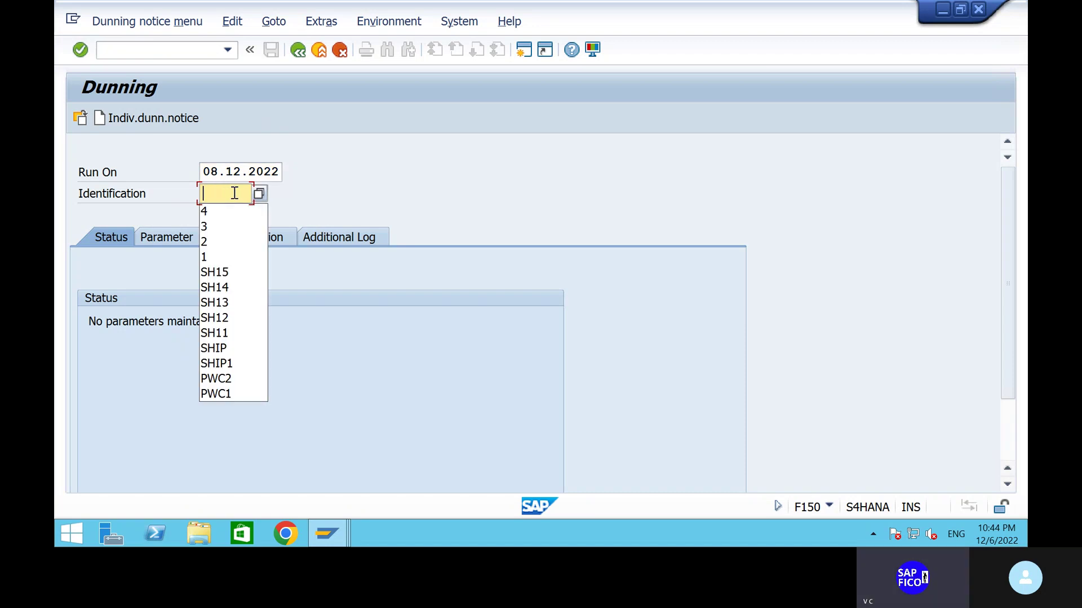
type("king1")
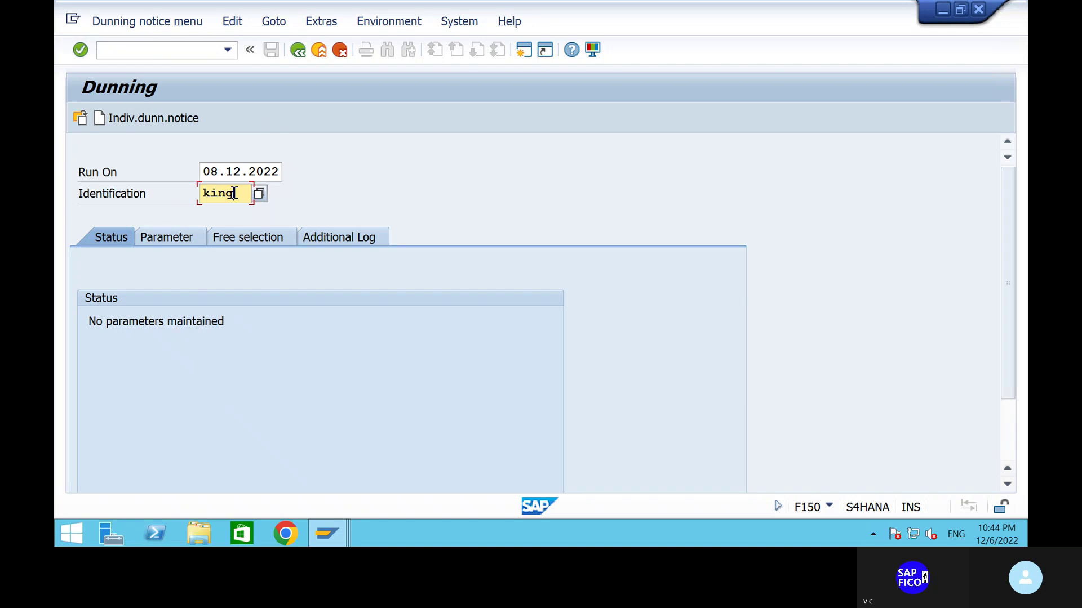
left_click(163, 242)
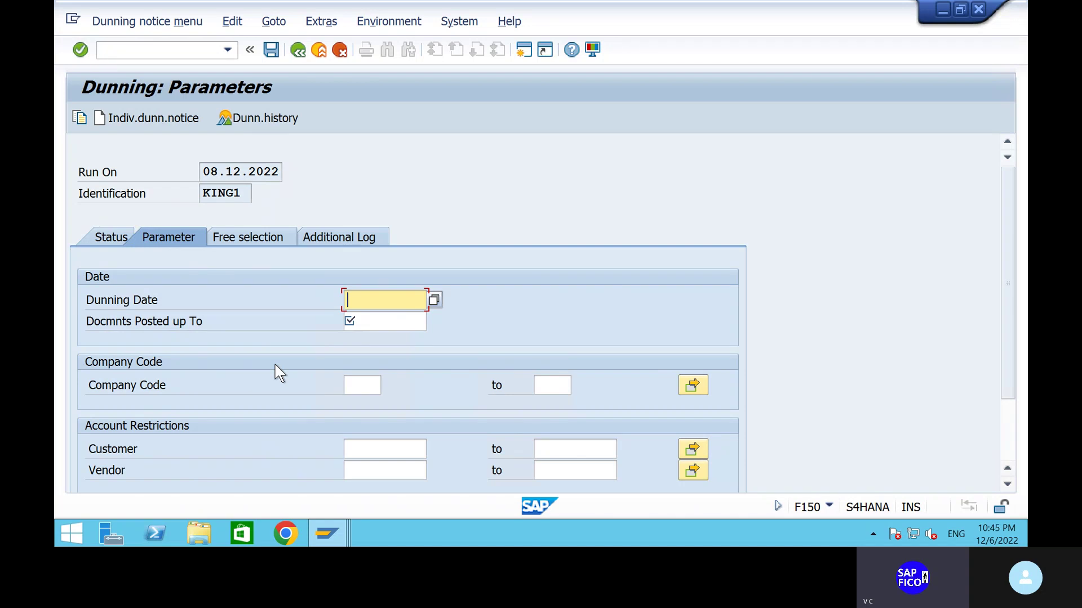
- Set dunning date 08.12.2022 and documents posted up to 06.12.2022
type("0")
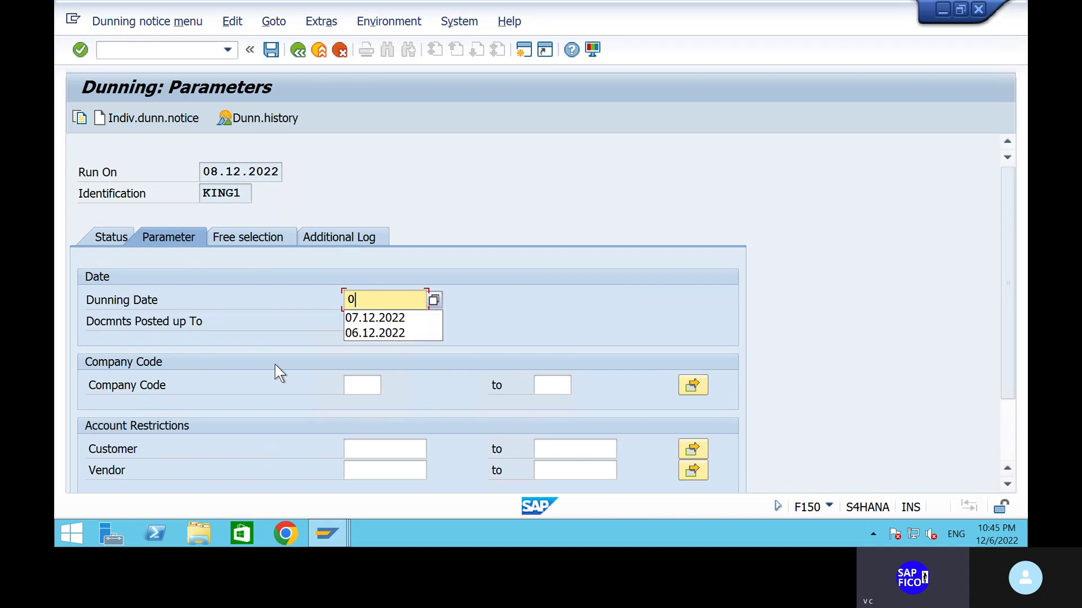
type("8.1")
type("2.2022")
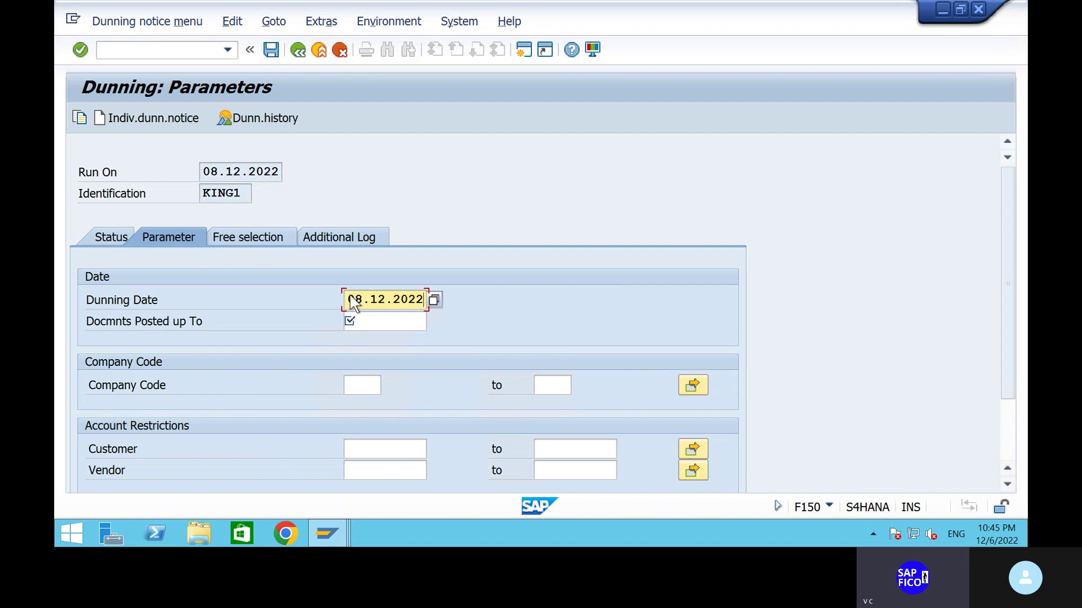
left_click(383, 323)
type("06")
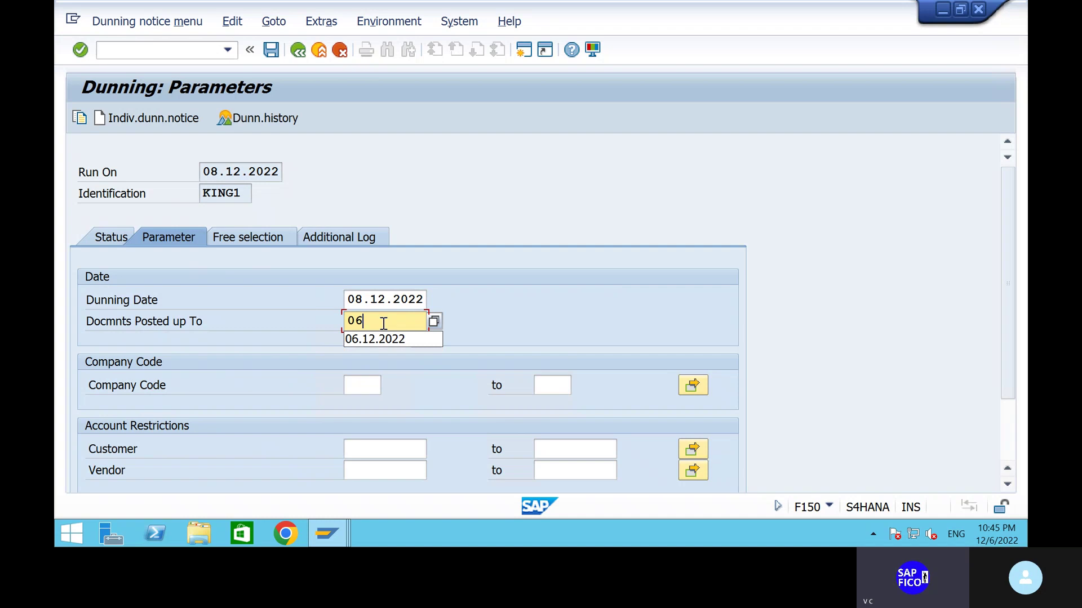
type(".12.2022")
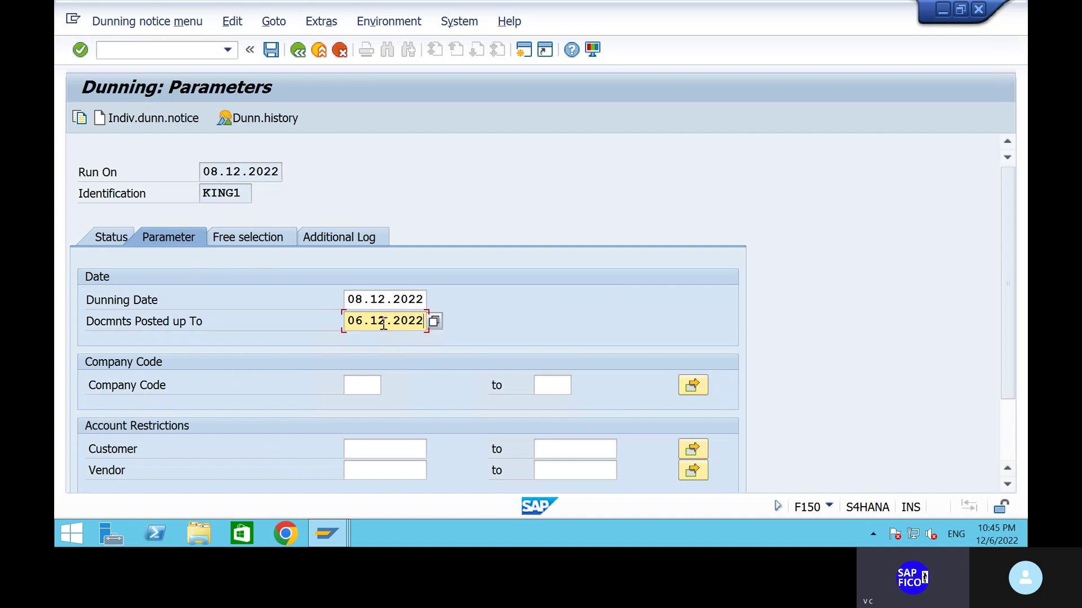
- Restrict the run to company code SHIP and a single-customer range
left_click(364, 385)
type("ship")
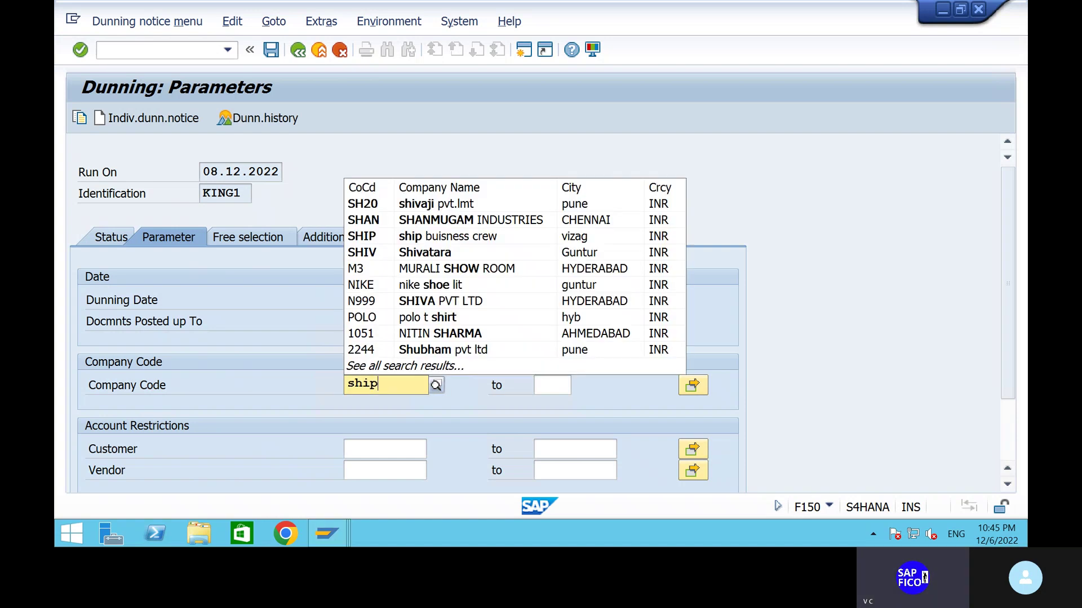
left_click(418, 419)
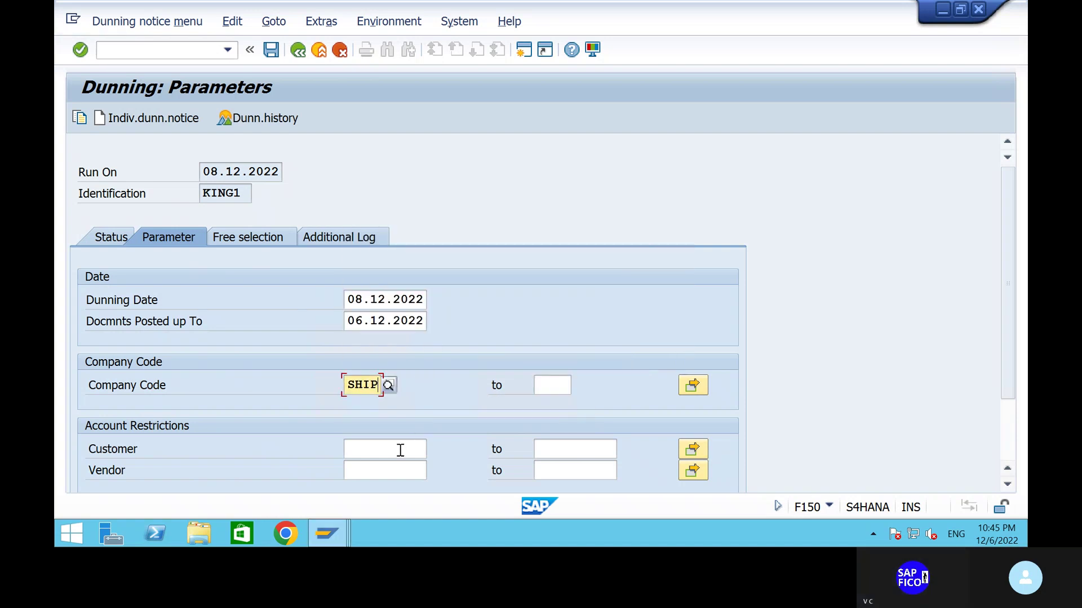
left_click(398, 452)
type("222")
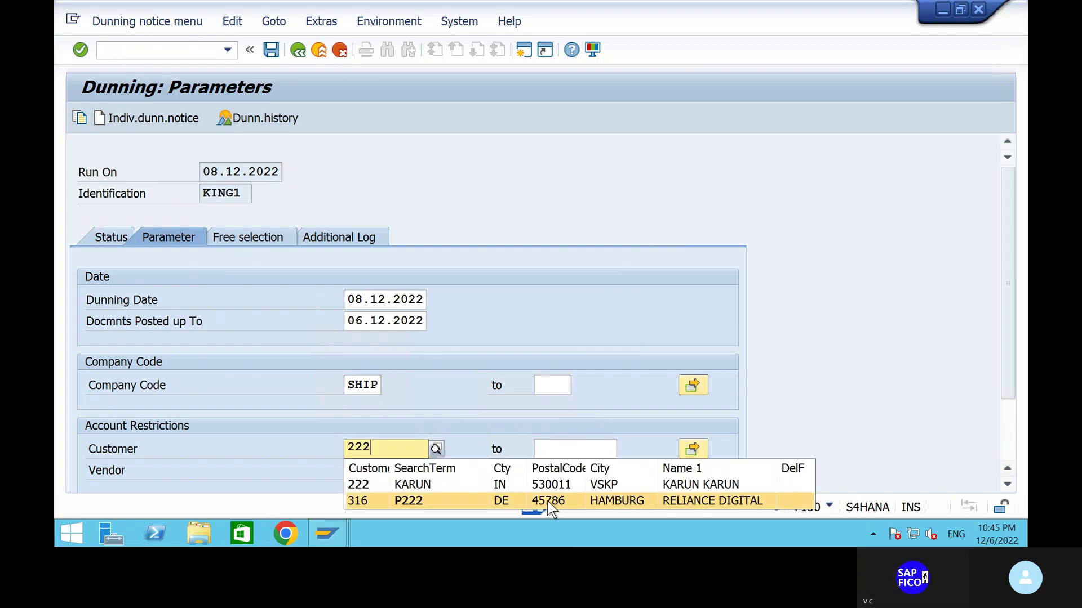
left_click(557, 484)
left_click(568, 447)
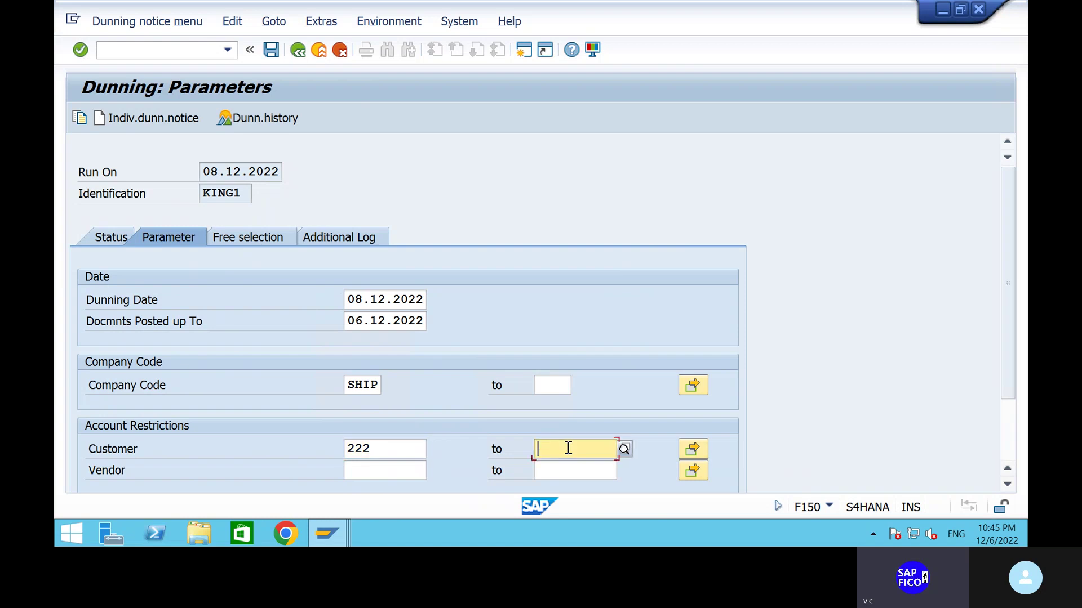
type("222")
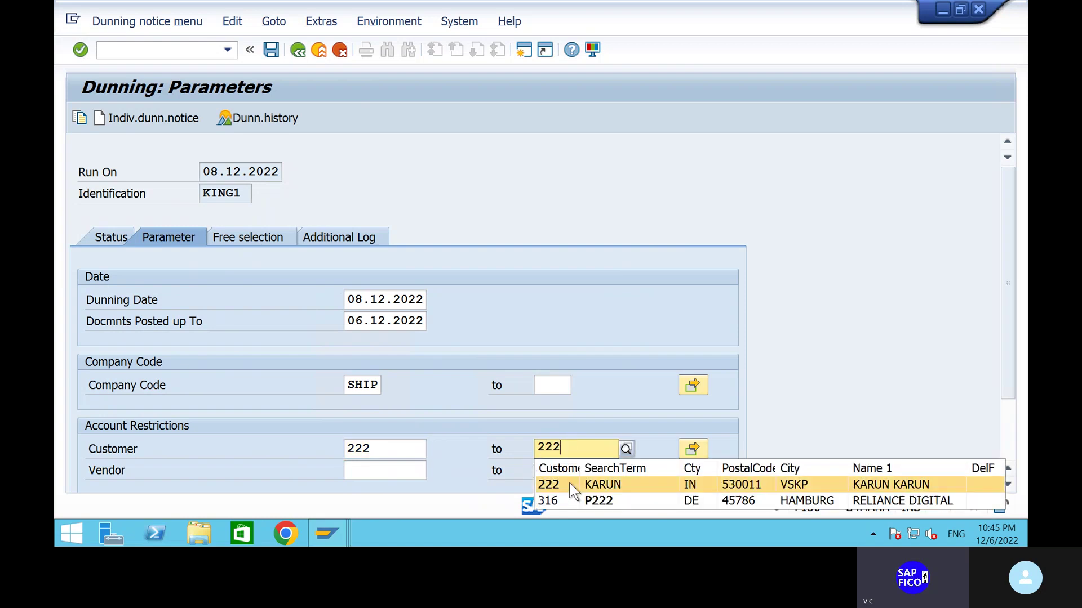
left_click(563, 484)
- Limit the additional log to the same customer, then return to the run status
left_click(346, 241)
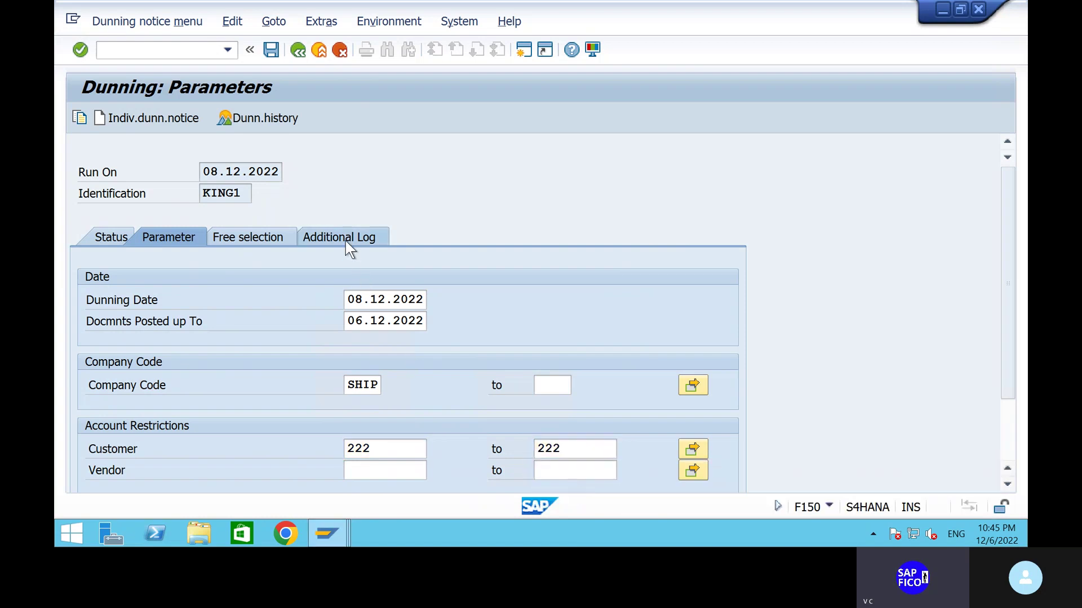
type("222")
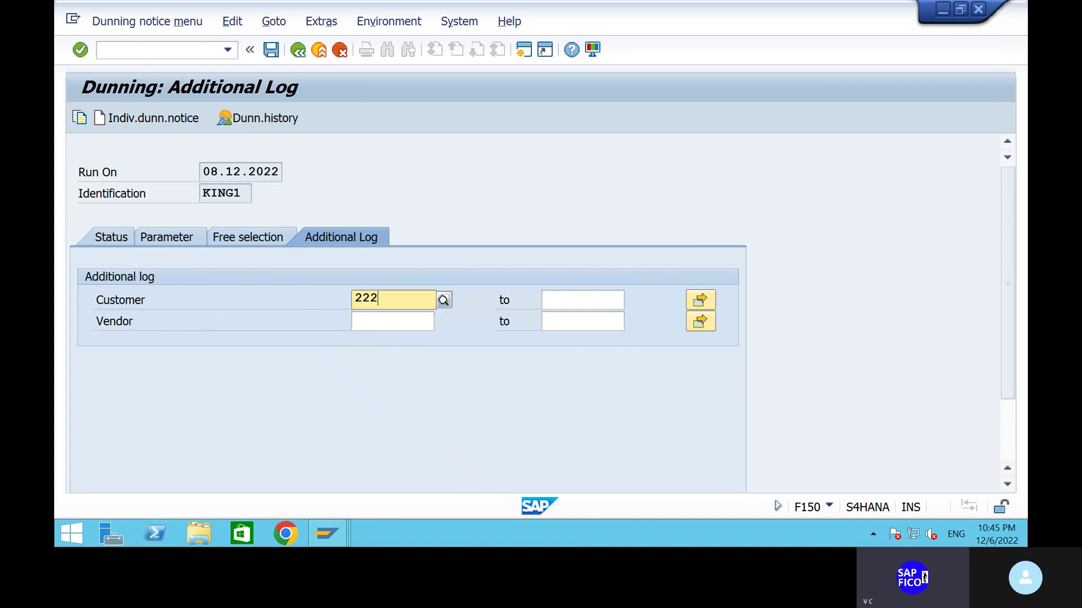
left_click(578, 294)
type("222")
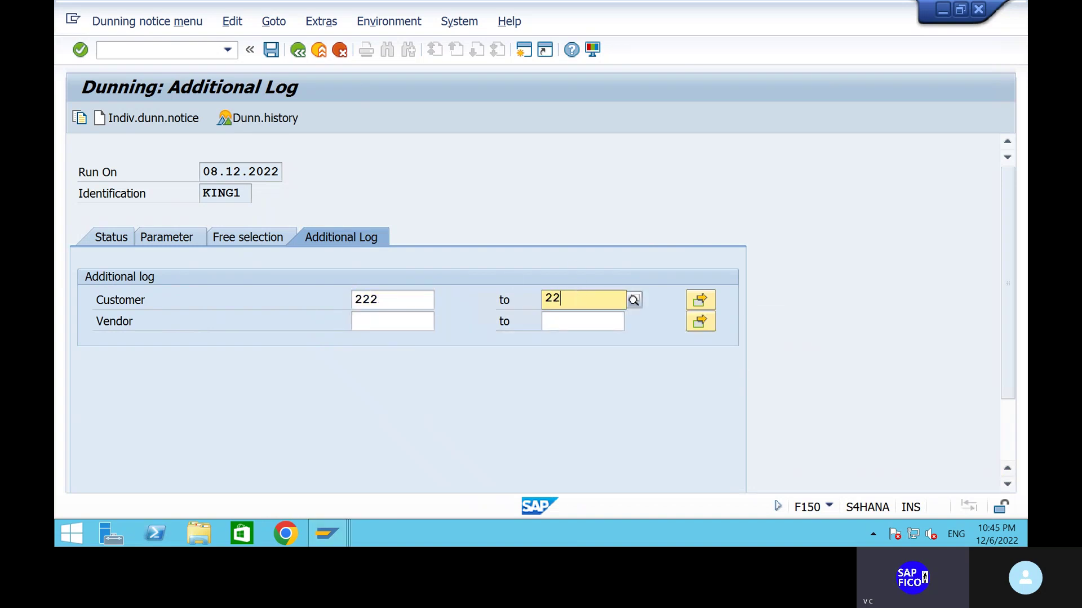
left_click(106, 238)
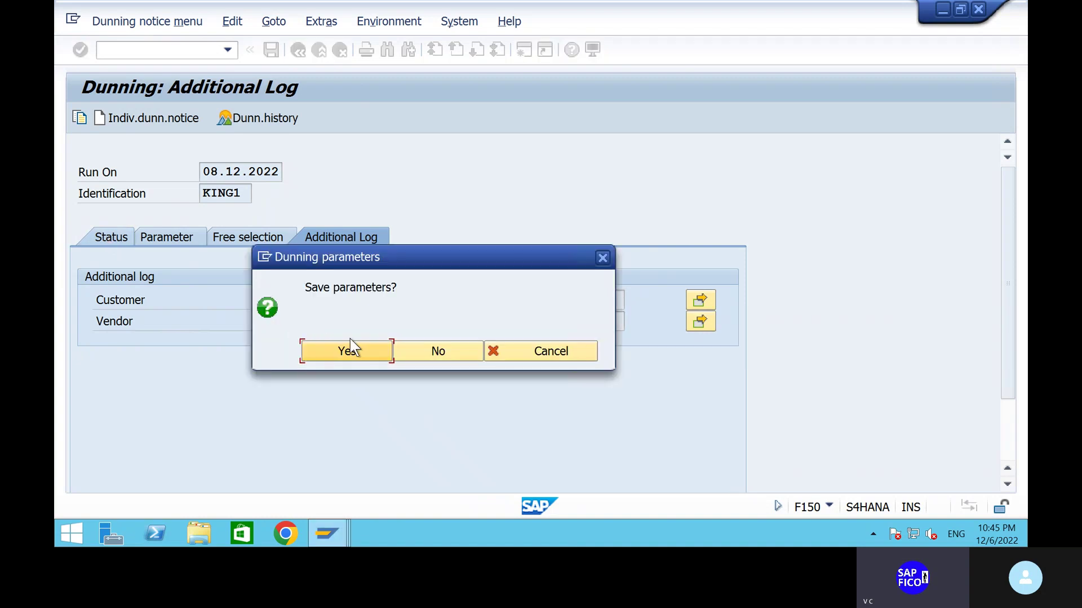
- Save the KING1 dunning parameters and schedule an immediate start, correcting the start-date day to 6
left_click(354, 349)
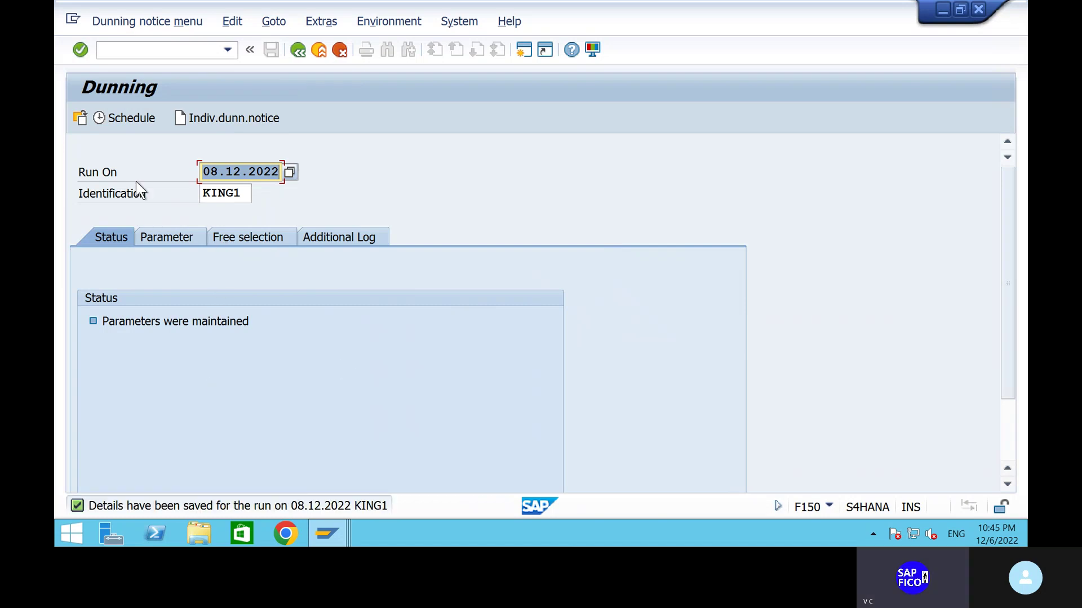
left_click(130, 118)
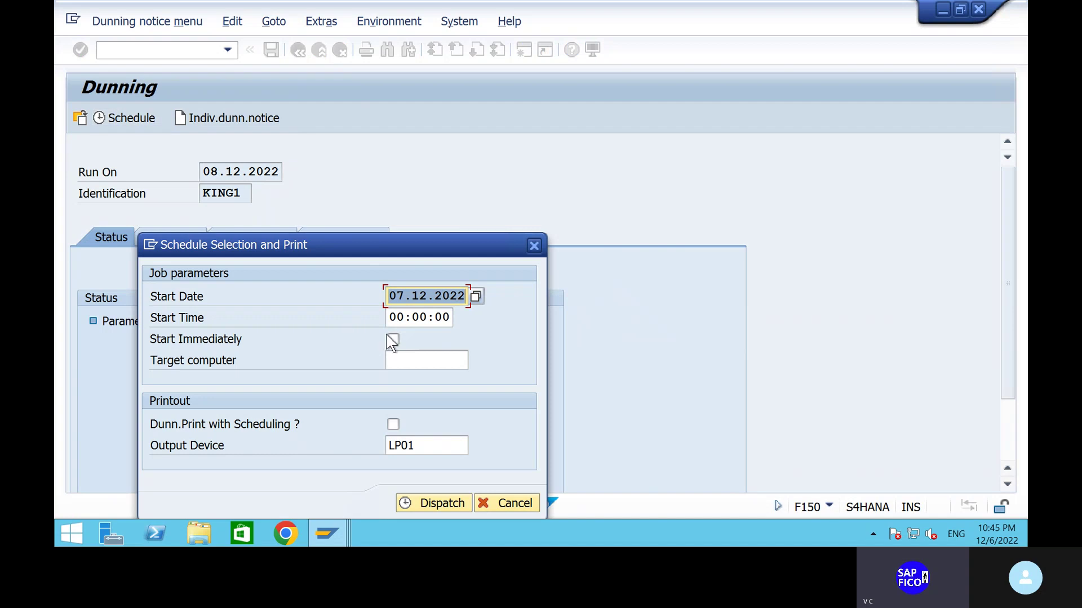
left_click(393, 340)
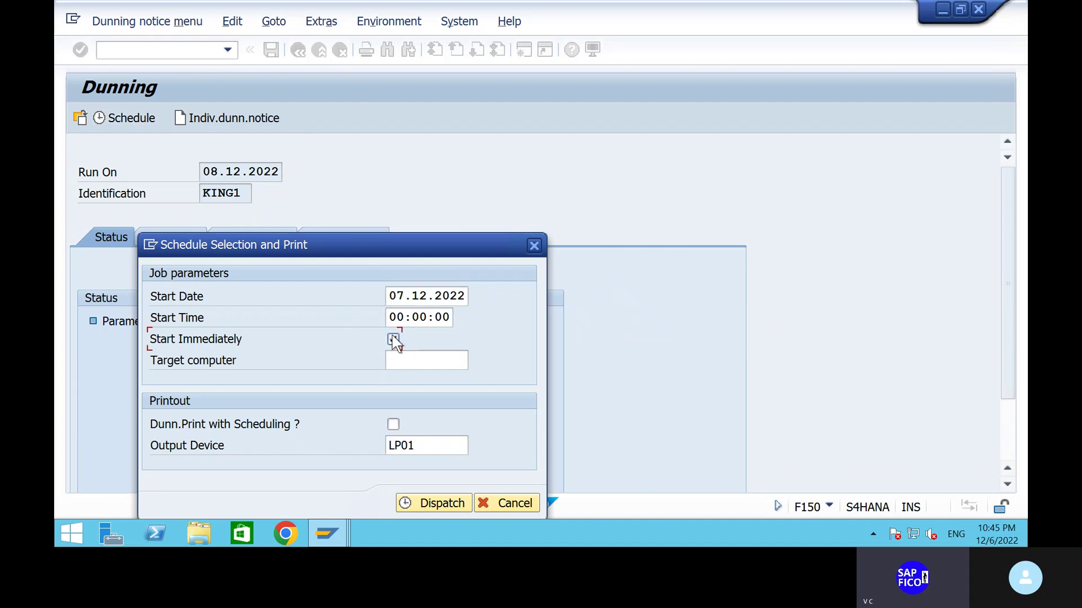
left_click(401, 291)
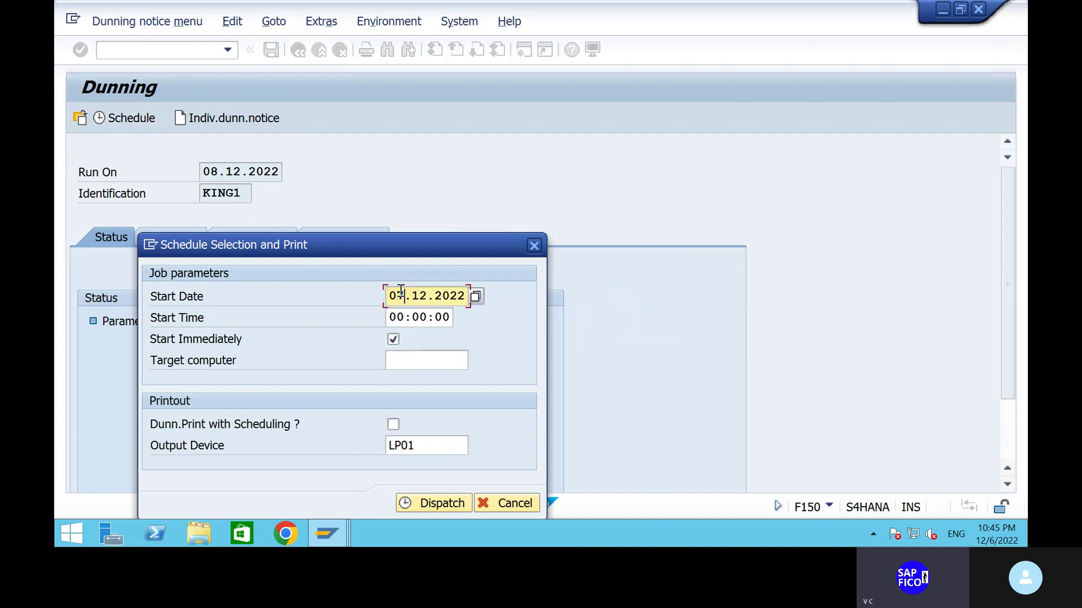
key("BackSpace")
type("6")
- Include printing of dunning notices, dispatch Select and print, and refresh the run status
left_click(393, 425)
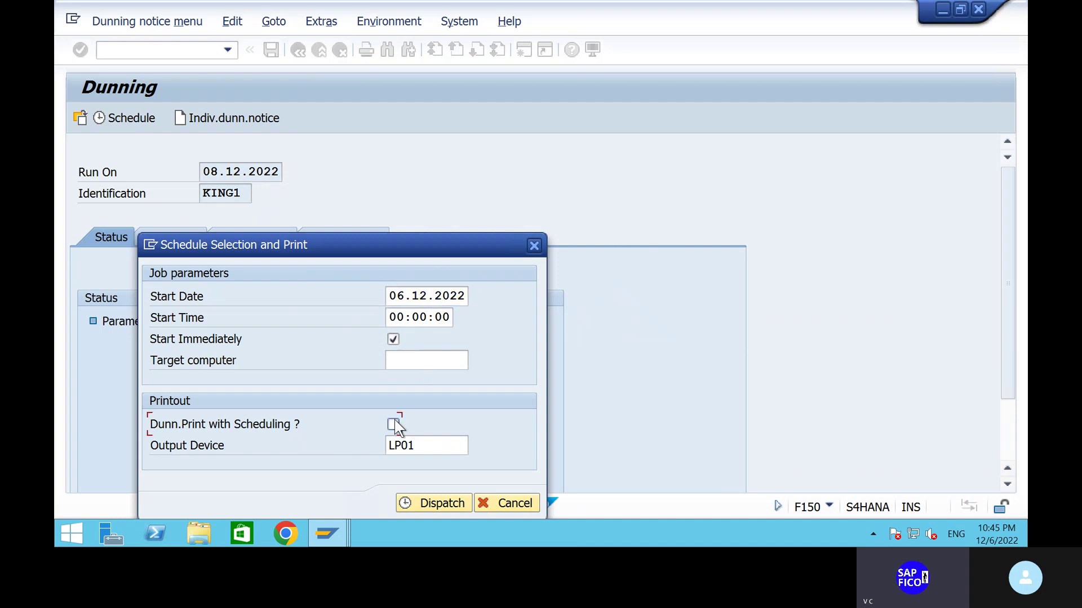
left_click(420, 504)
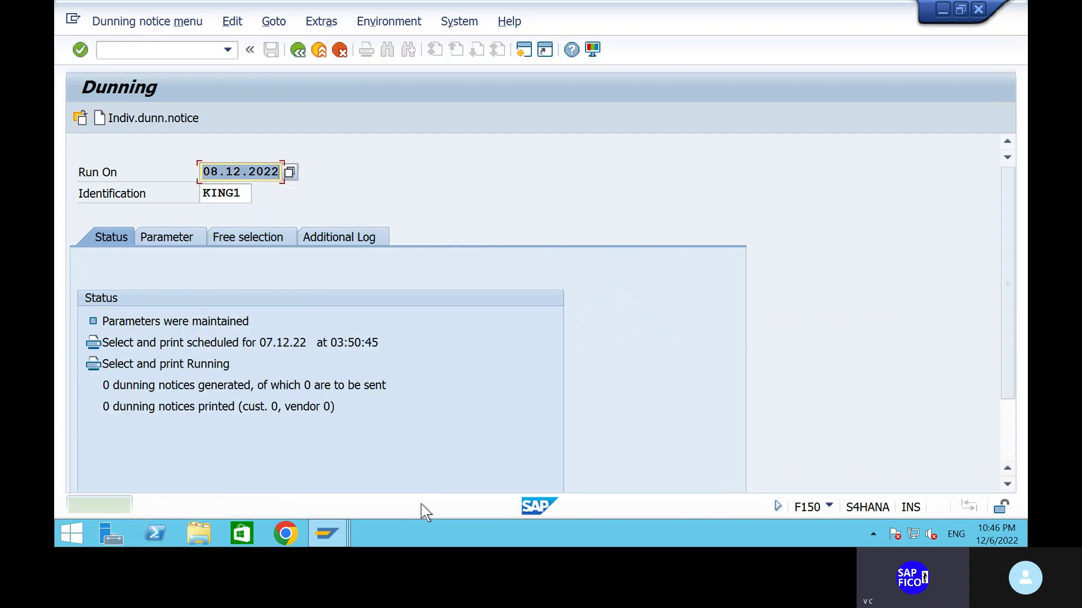
key("Return")
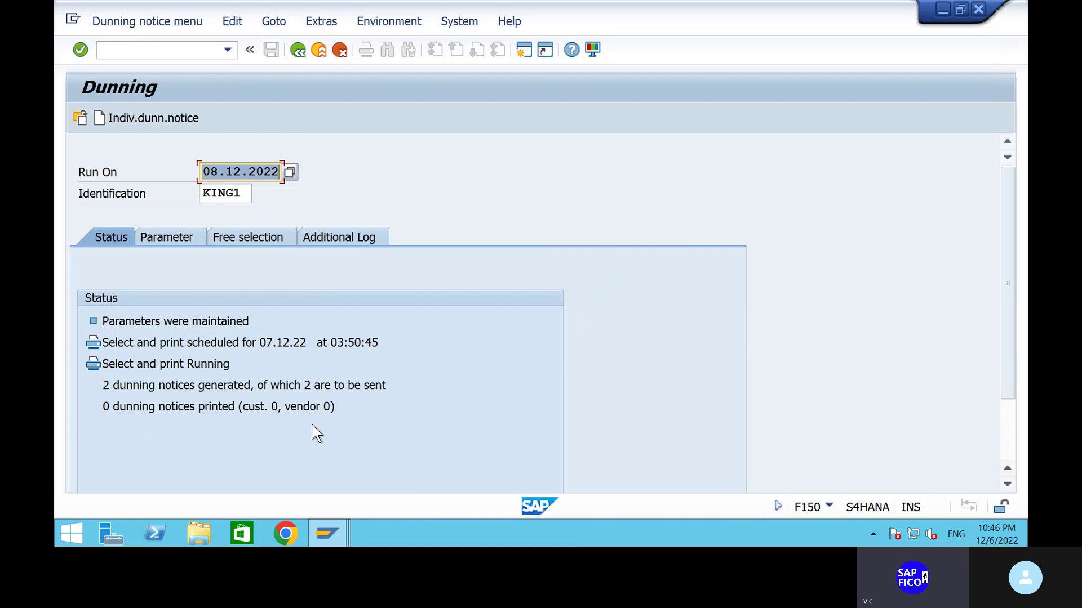
- Check customer 222's line items in FBL5N, then refresh the KING1 dunning status in the Dunning window
mouse_move(327, 534)
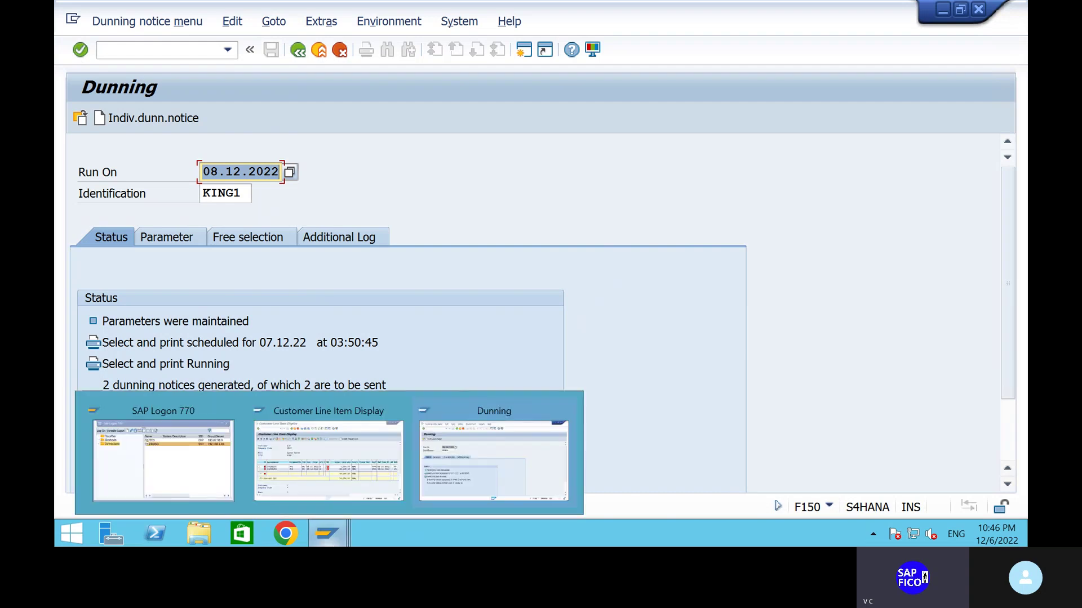
left_click(339, 448)
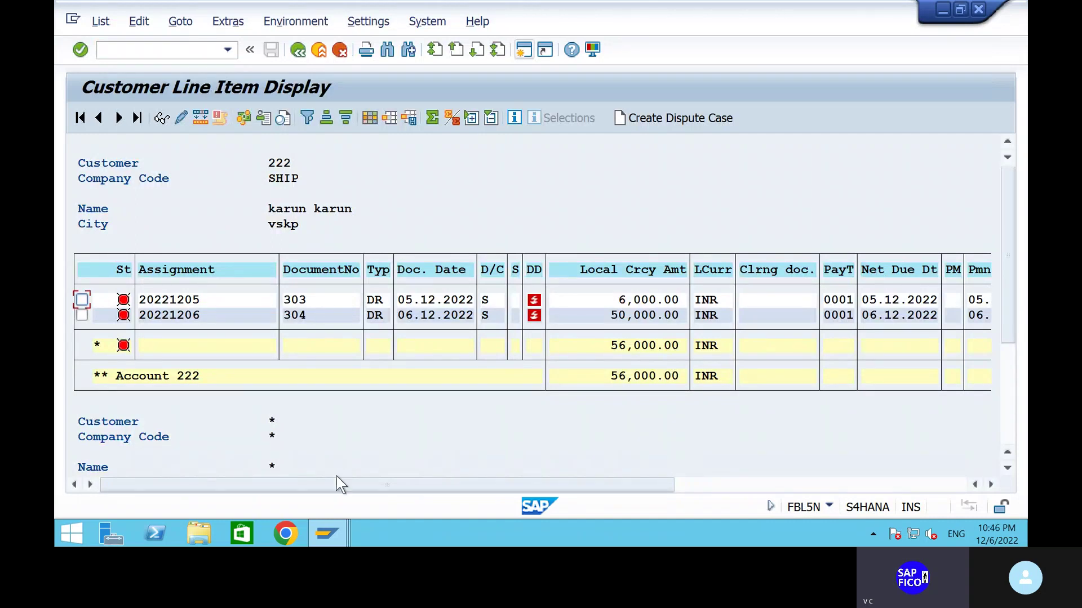
mouse_move(333, 527)
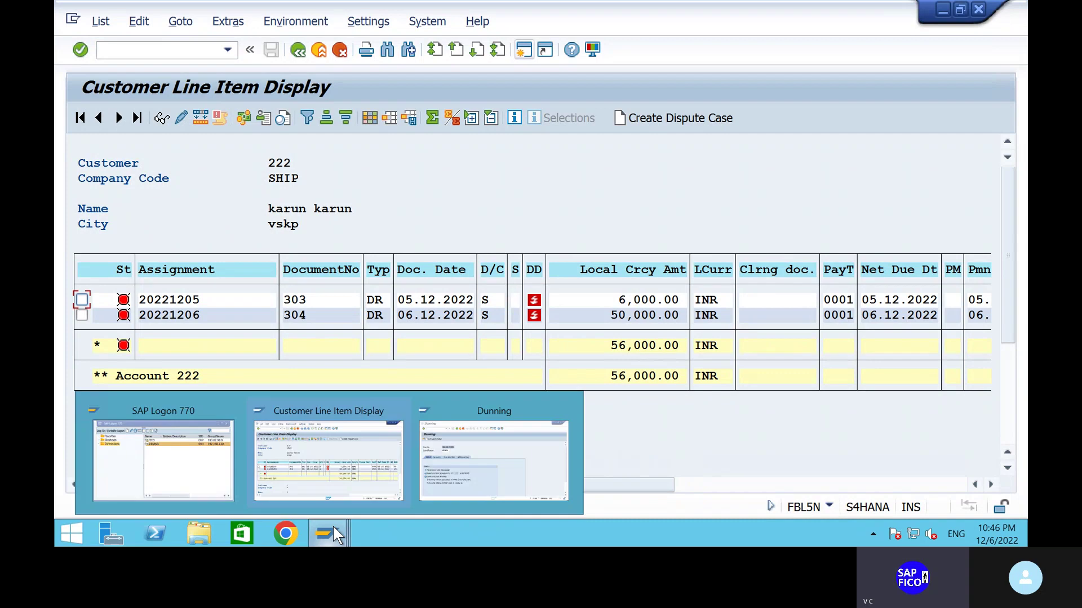
left_click(454, 453)
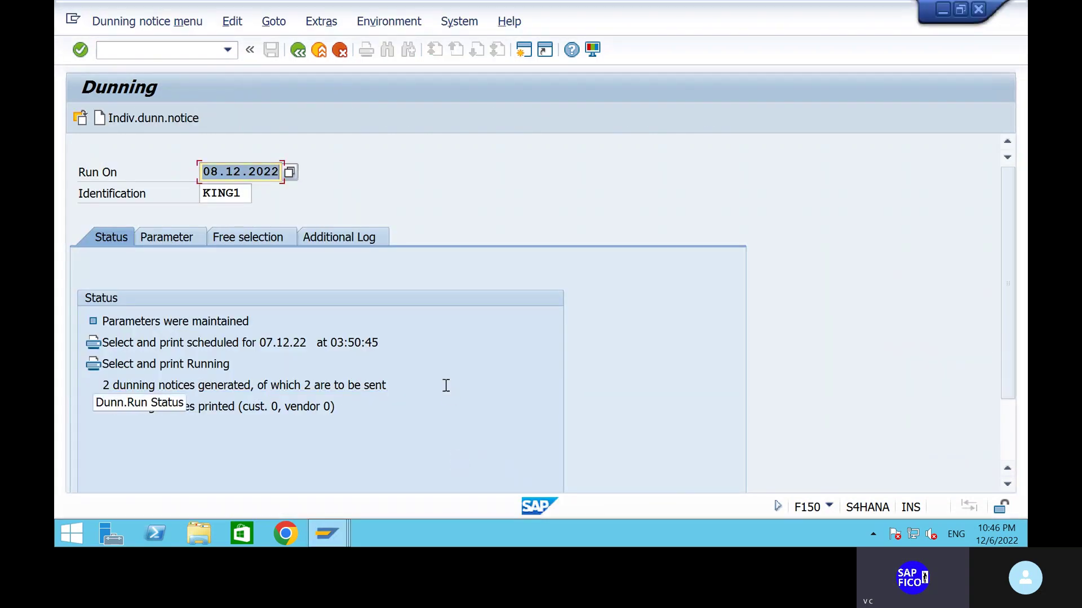
key("Return")
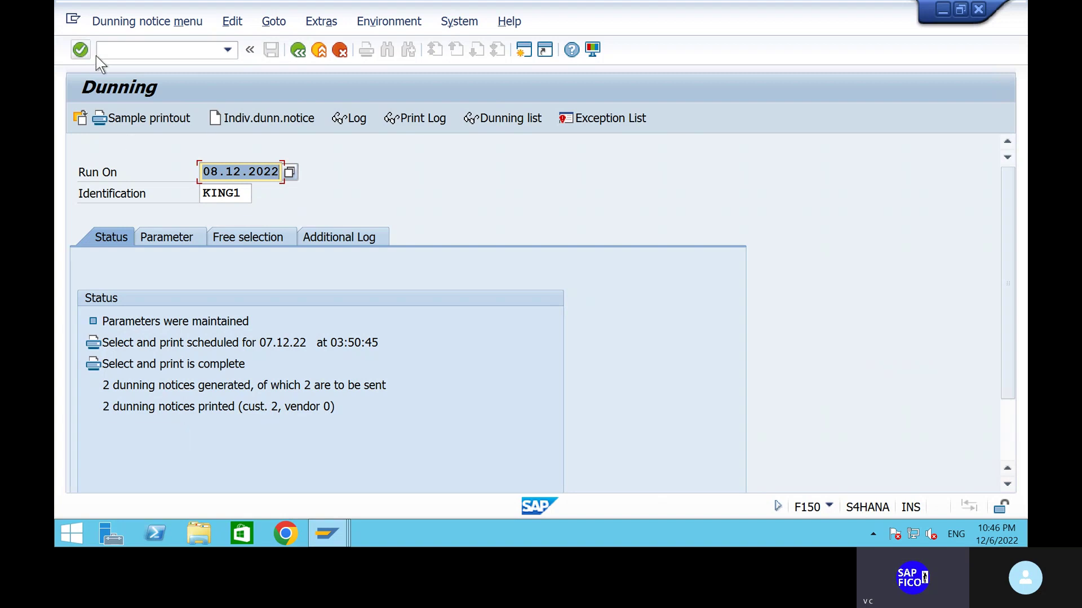
- Display a sample printout of the dunning notices limited to customer range 222 to 222
left_click(136, 120)
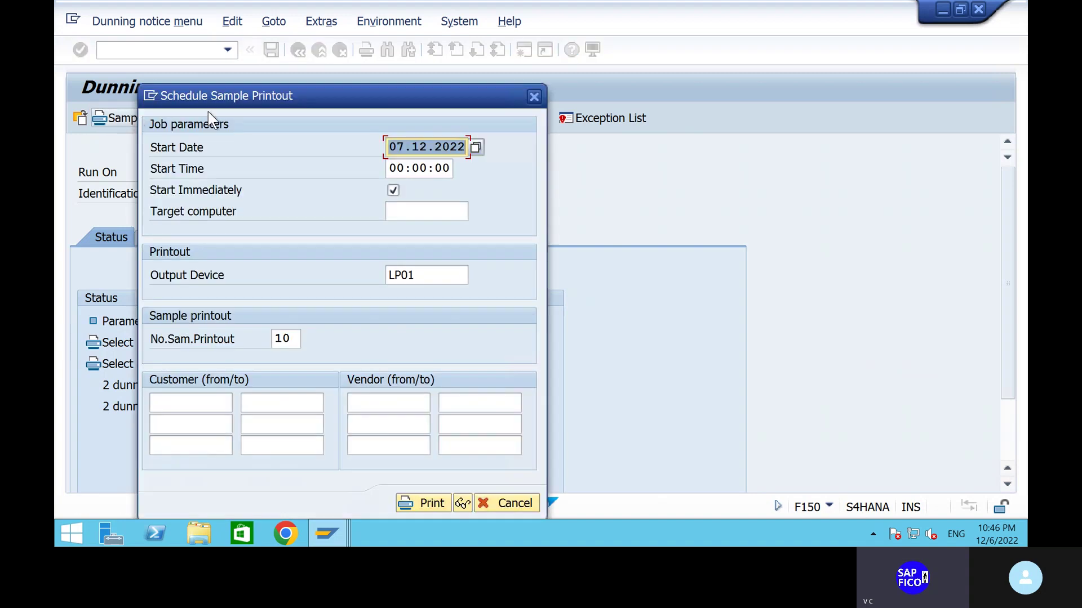
left_click(198, 402)
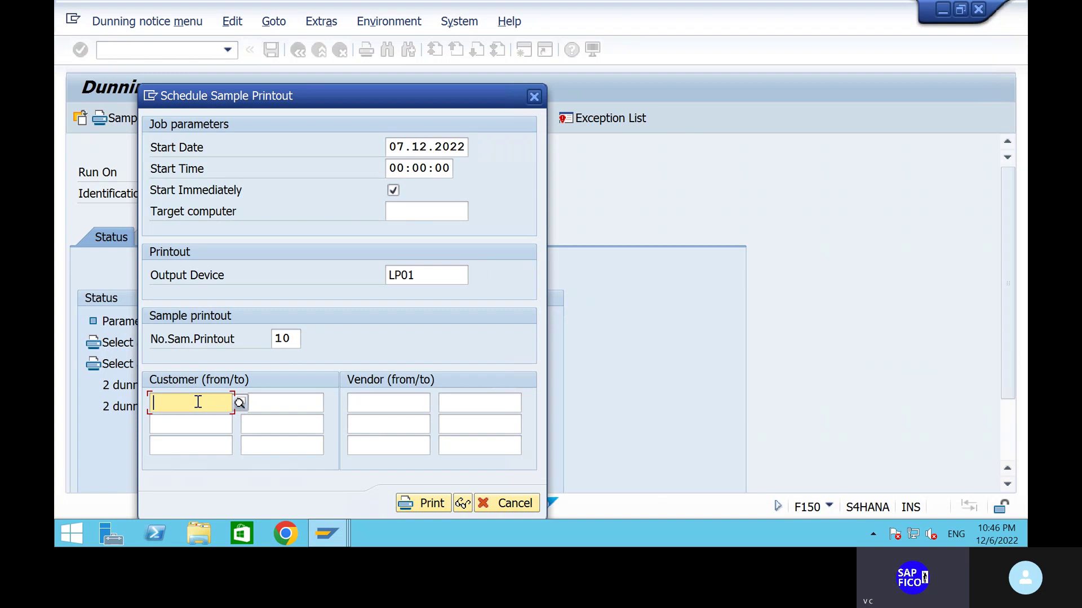
type("222")
left_click(304, 402)
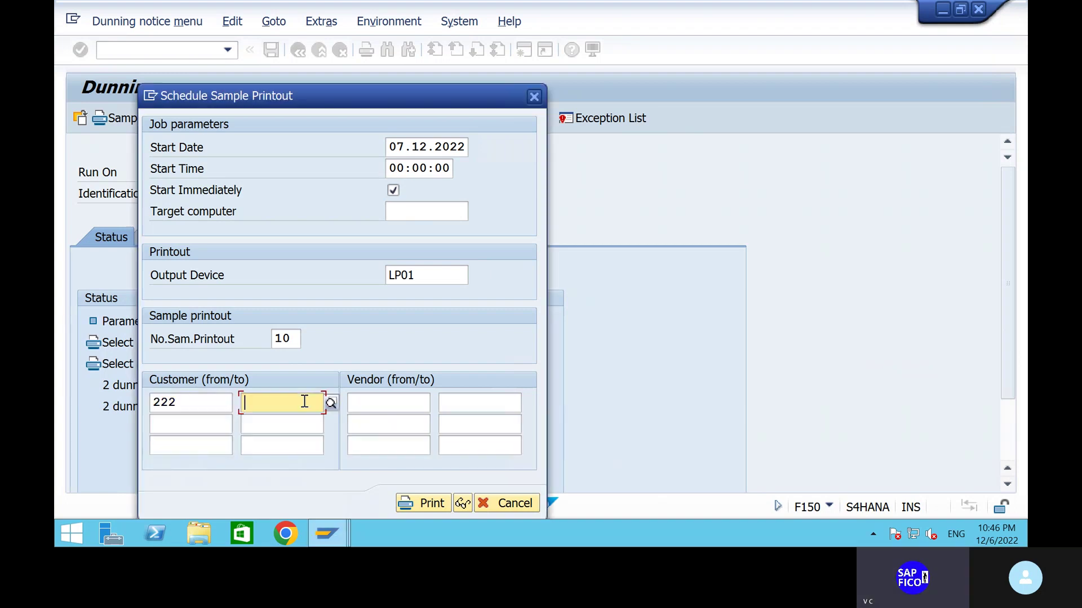
type("222")
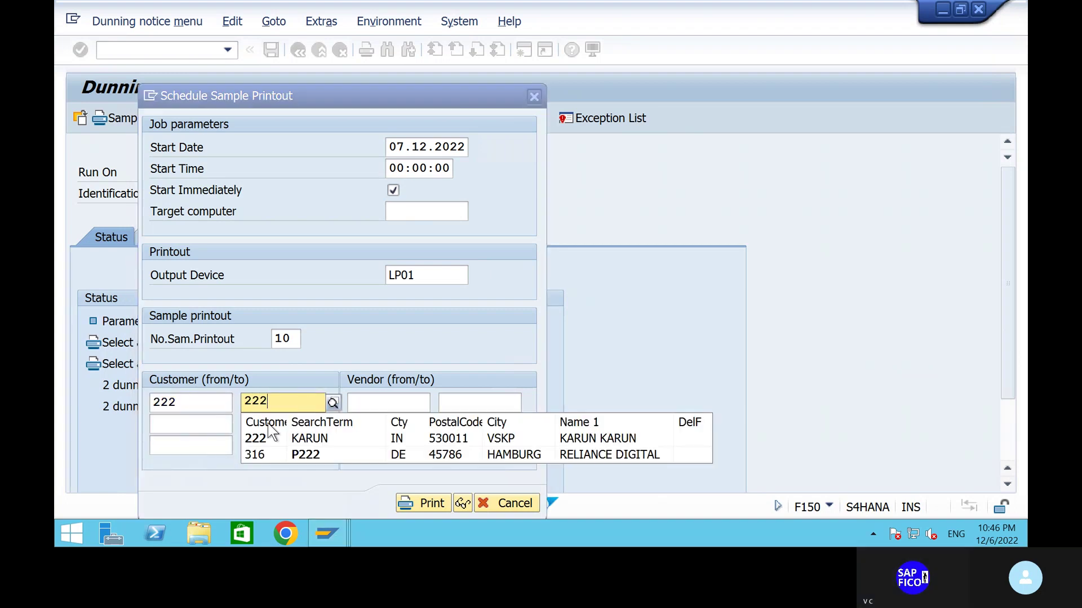
left_click(284, 437)
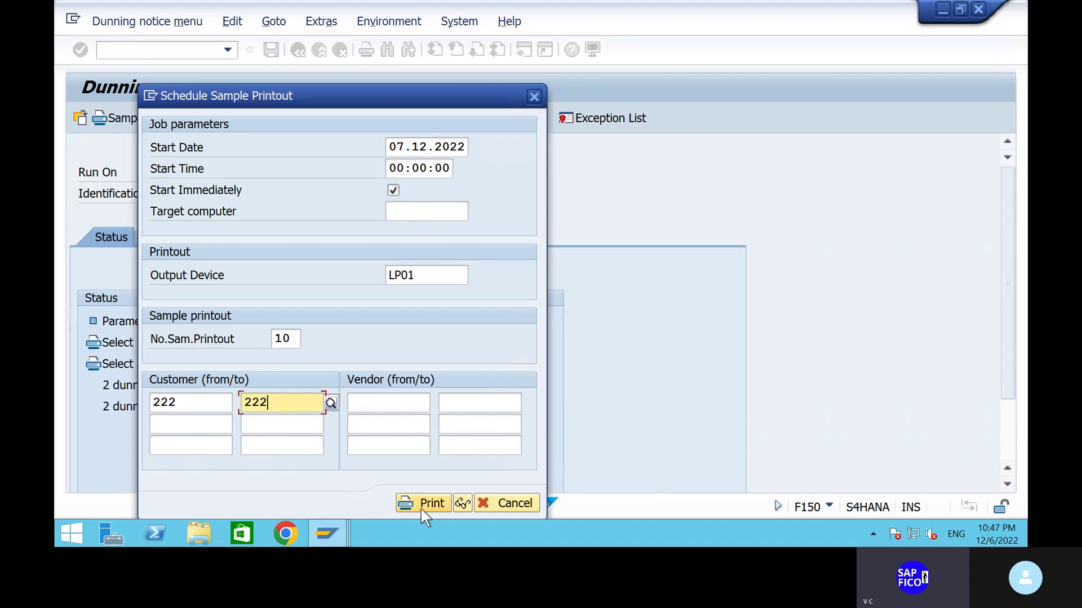
left_click(461, 504)
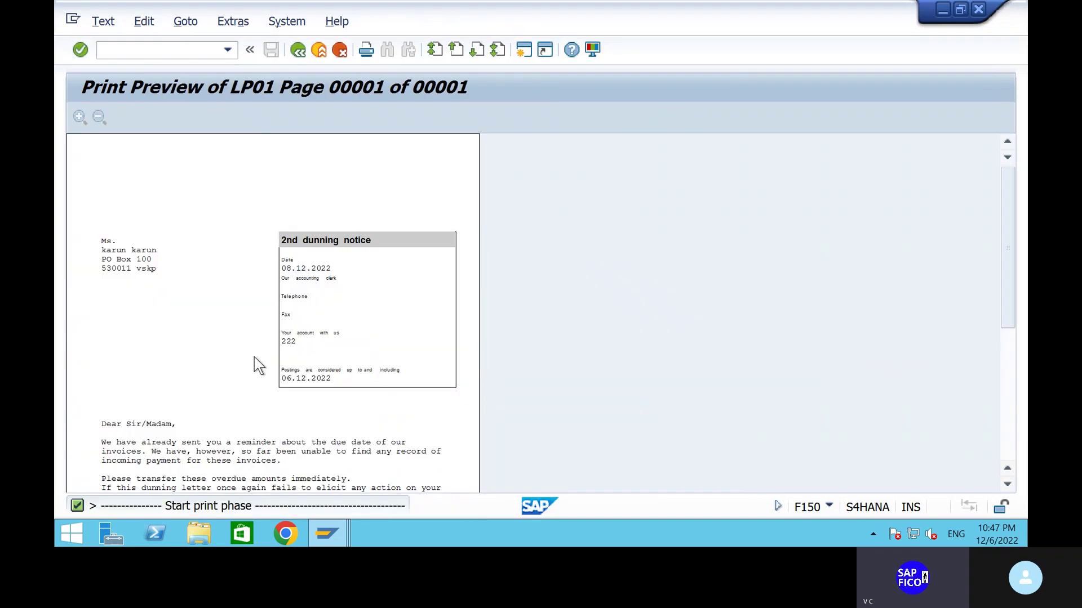
- Scroll through the 2nd dunning notice preview for customer 222
scroll(254, 356, "down", 1)
scroll(173, 364, "down", 4)
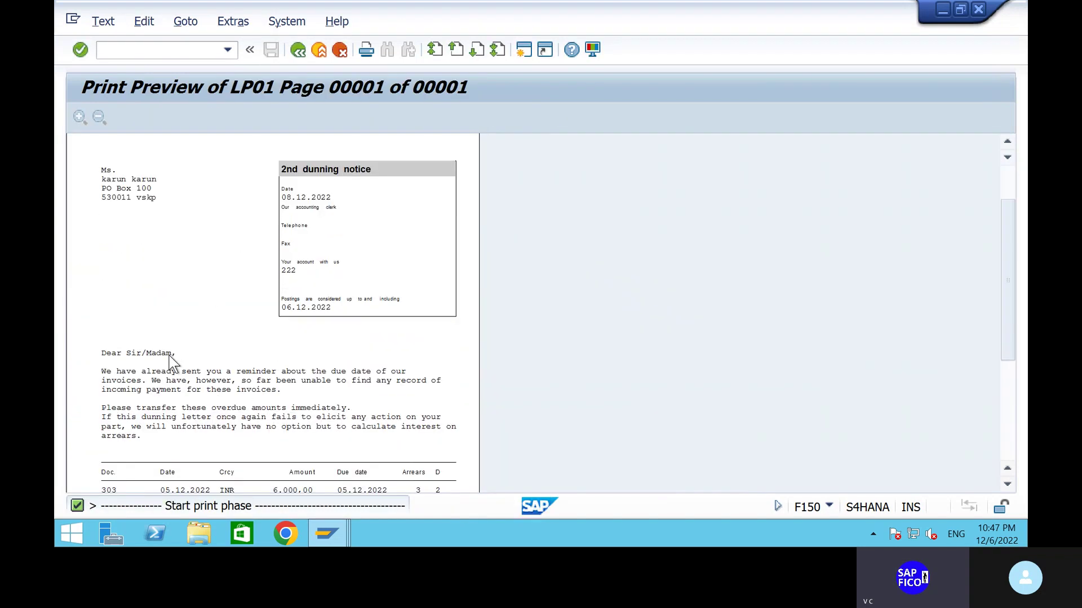
scroll(173, 364, "down", 2)
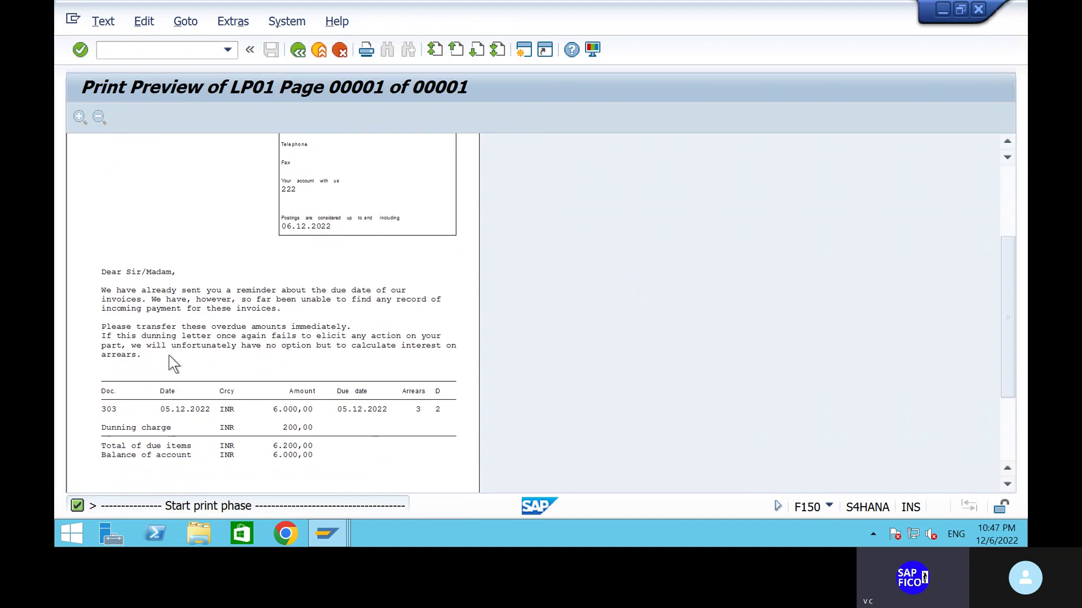
scroll(174, 364, "down", 4)
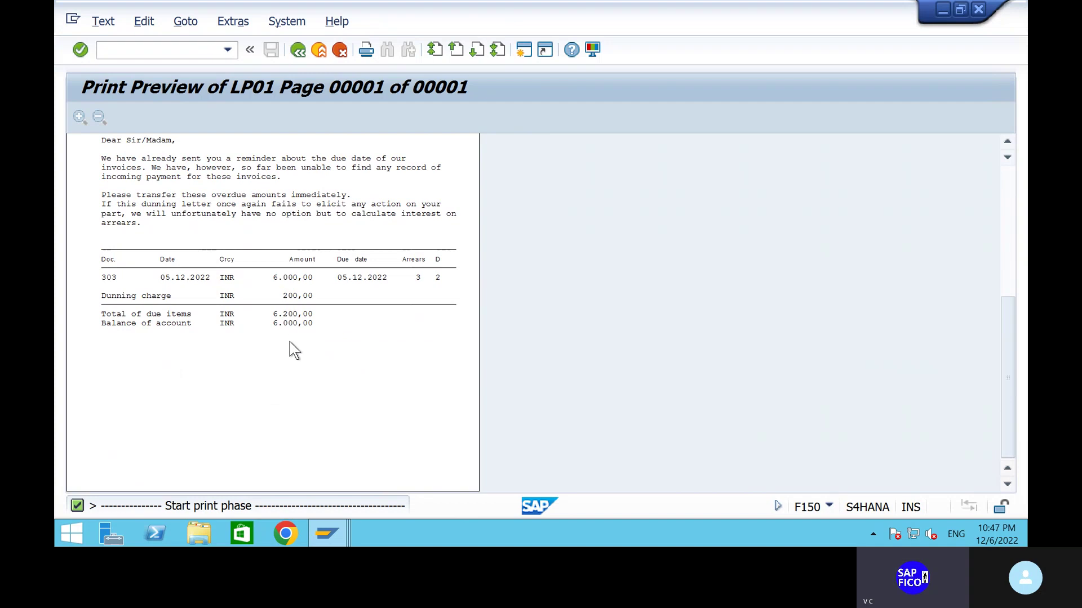
scroll(290, 342, "up", 1)
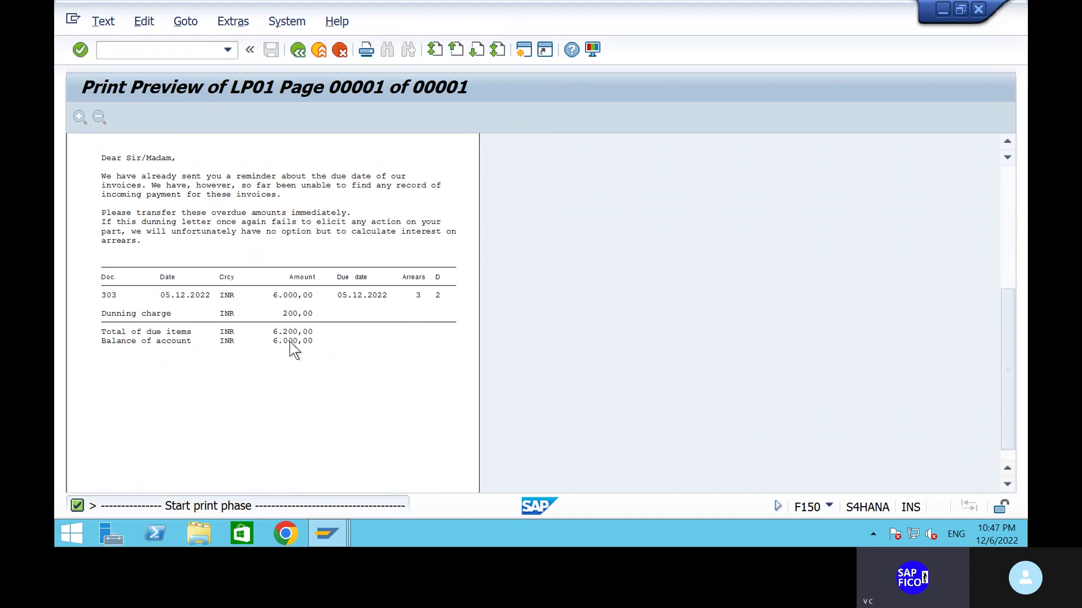
scroll(290, 342, "up", 4)
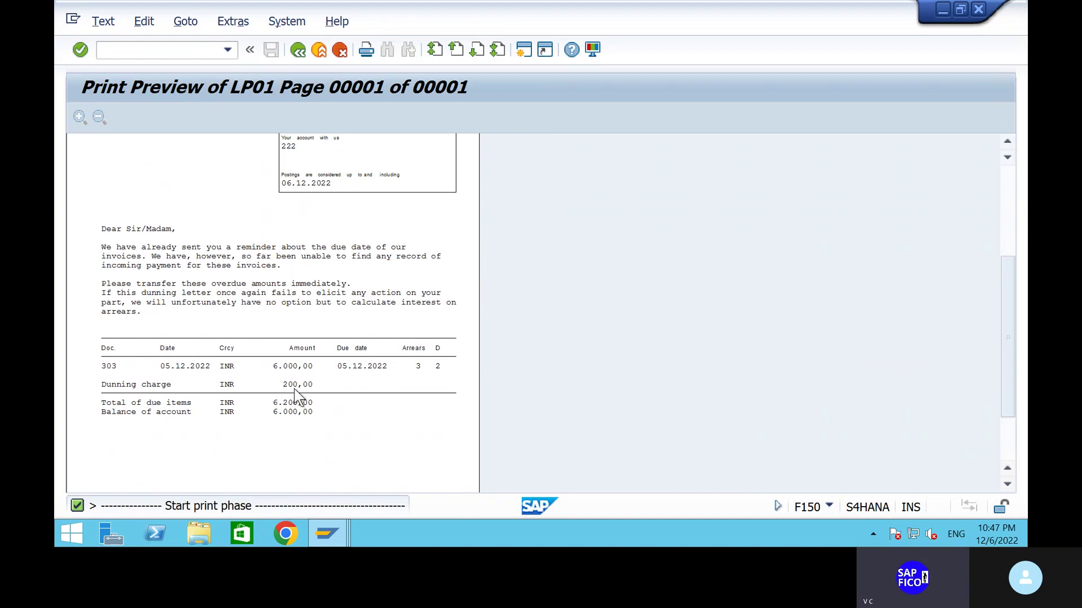
scroll(295, 389, "up", 2)
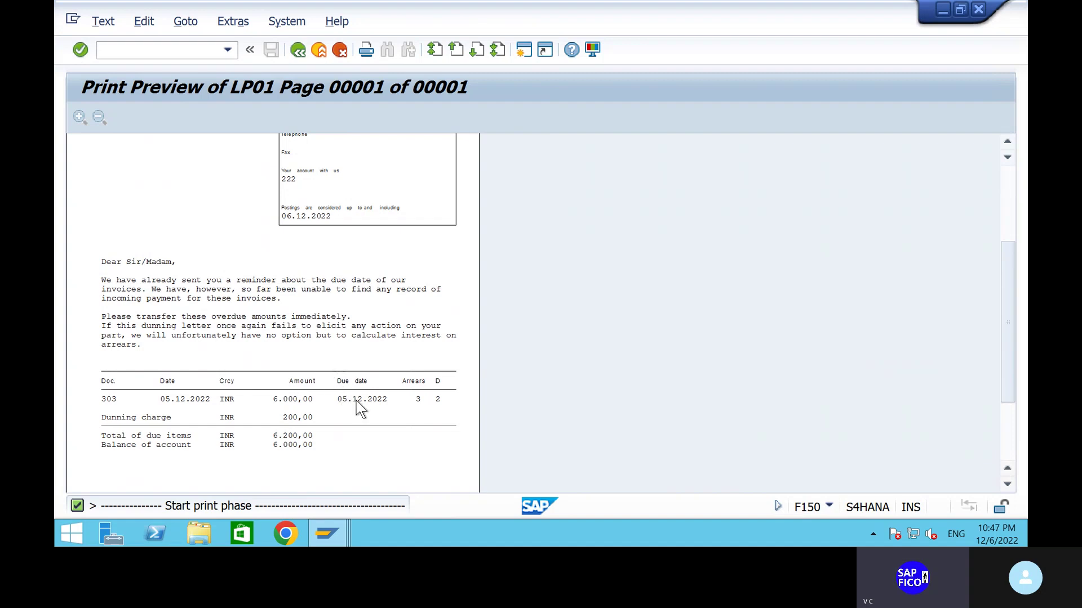
scroll(350, 406, "up", 4)
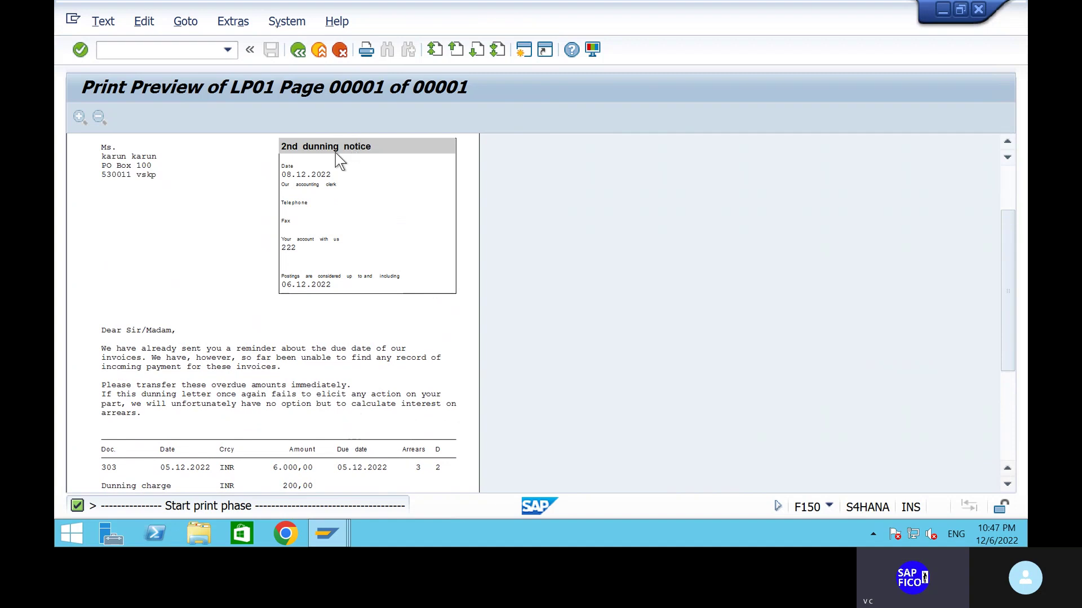
scroll(350, 302, "down", 5)
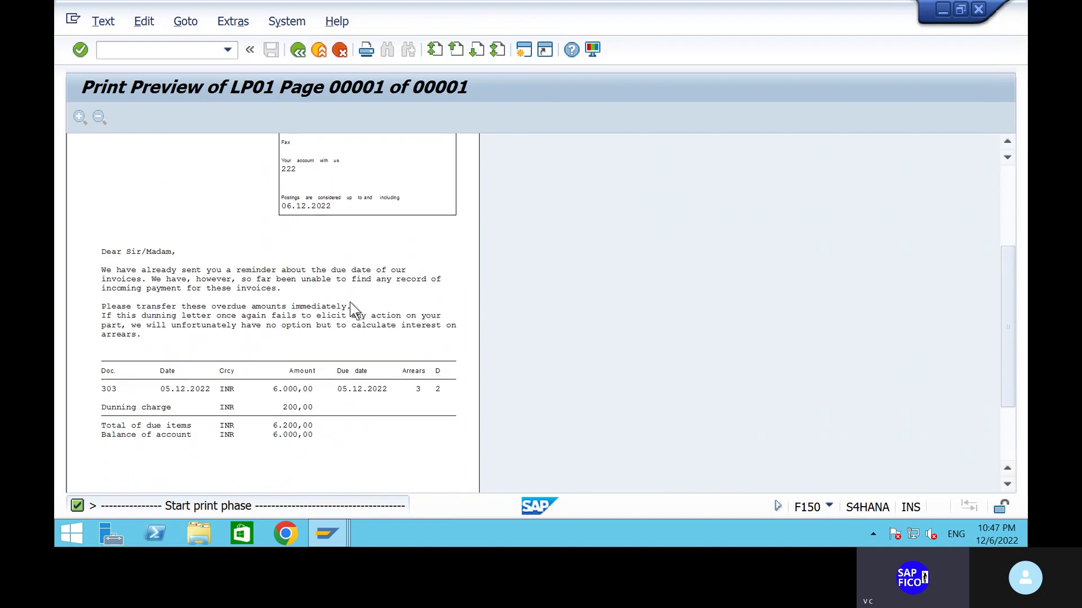
scroll(352, 310, "down", 2)
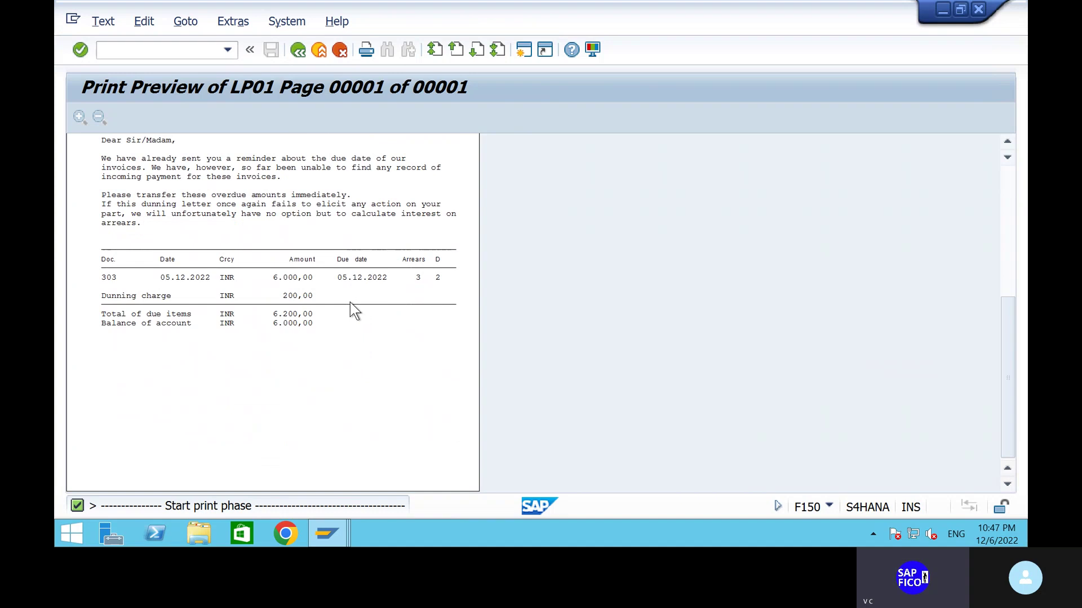
scroll(350, 302, "up", 10)
scroll(354, 310, "up", 1)
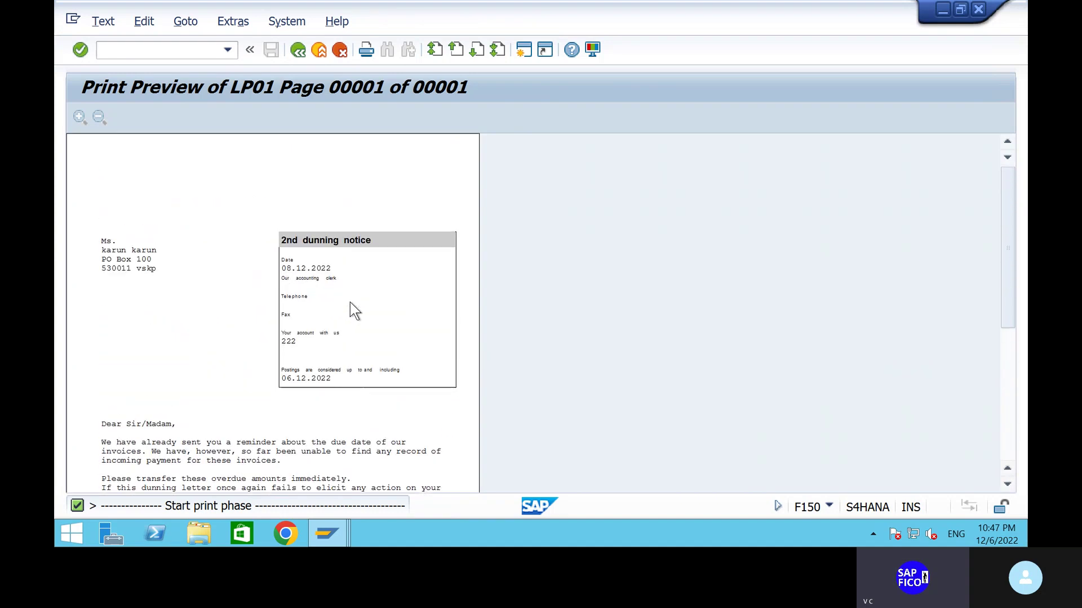
- Move to the 1st dunning notice, review it, and return to the FI Dunning print log
left_click(297, 50)
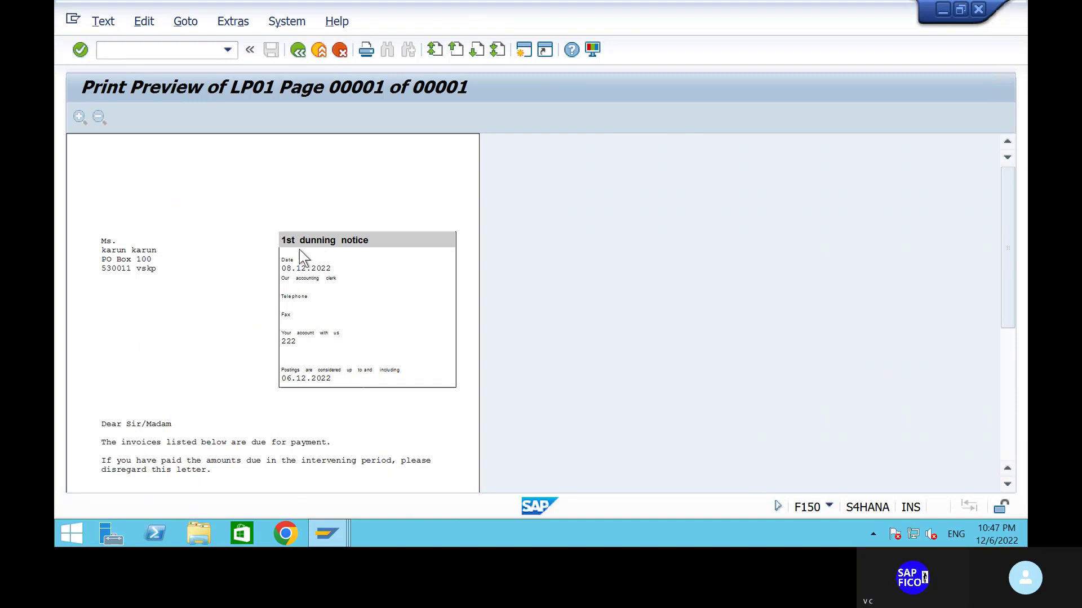
scroll(256, 319, "down", 5)
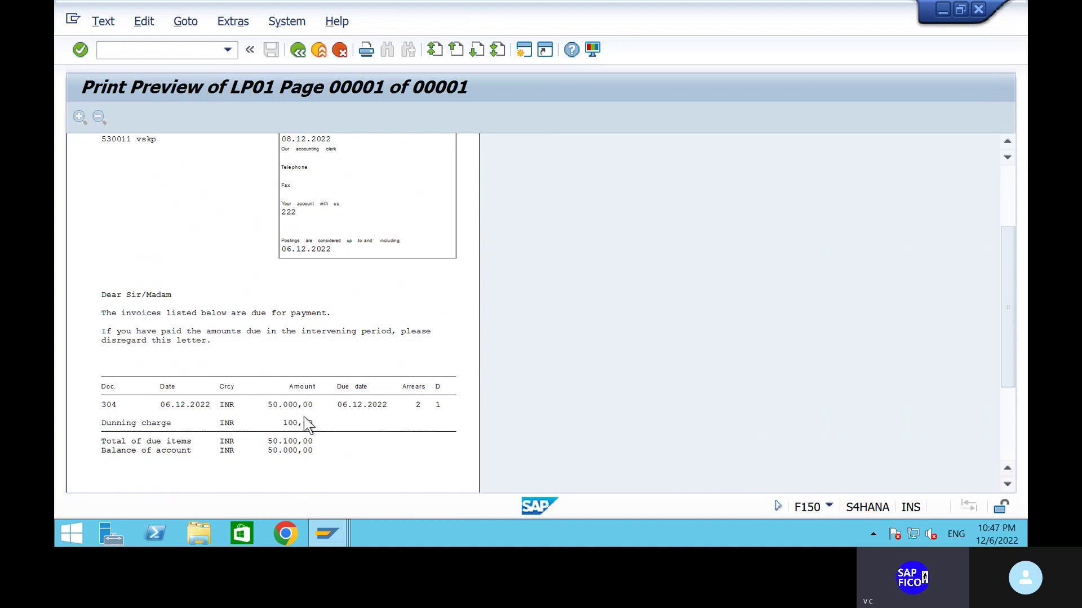
scroll(293, 467, "up", 5)
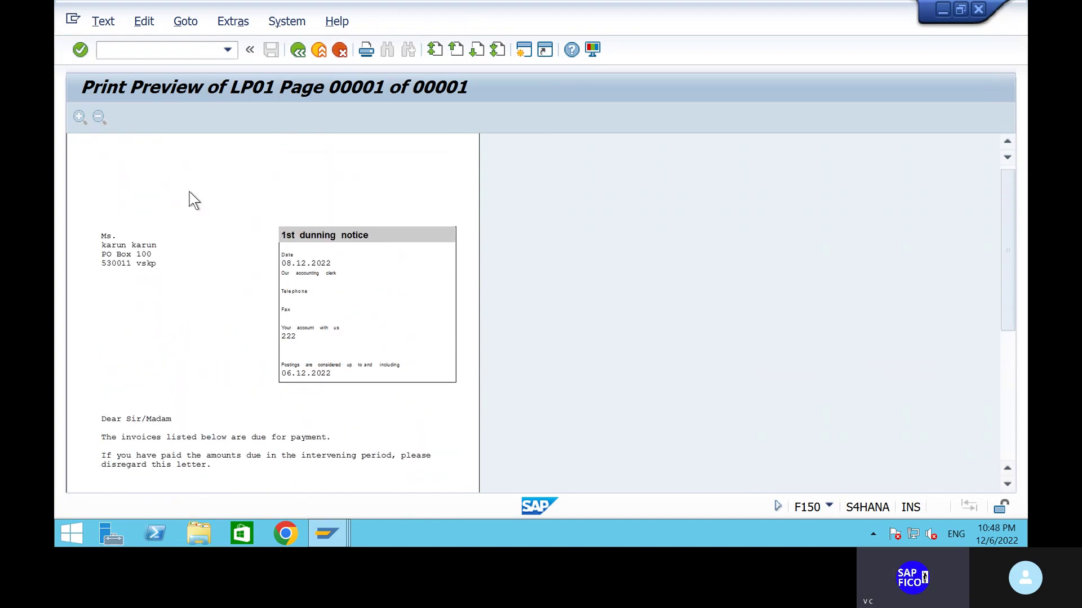
left_click(298, 52)
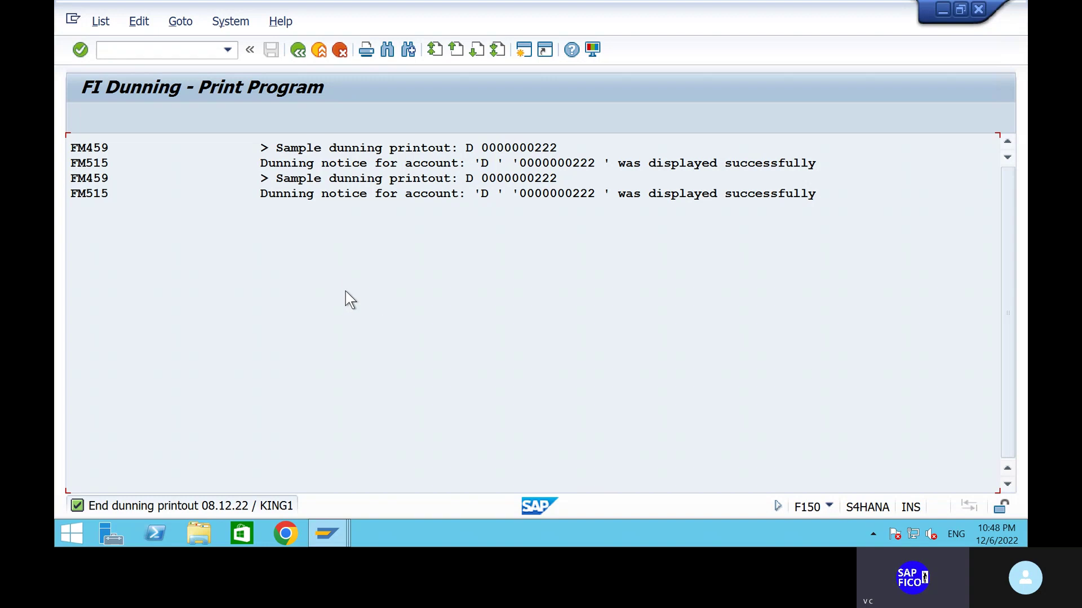
left_click(300, 52)
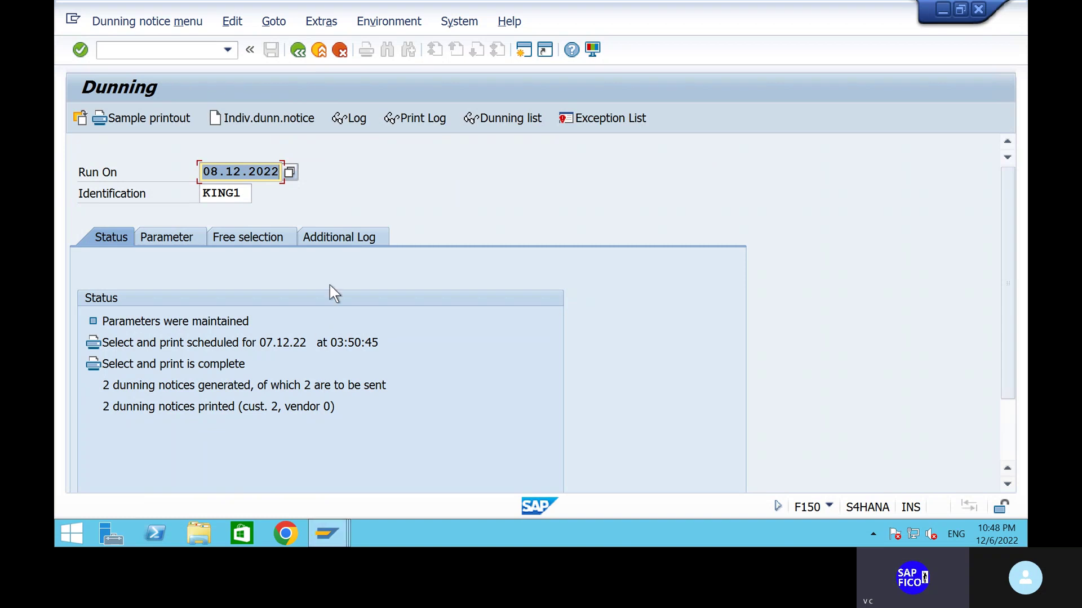
left_click(503, 116)
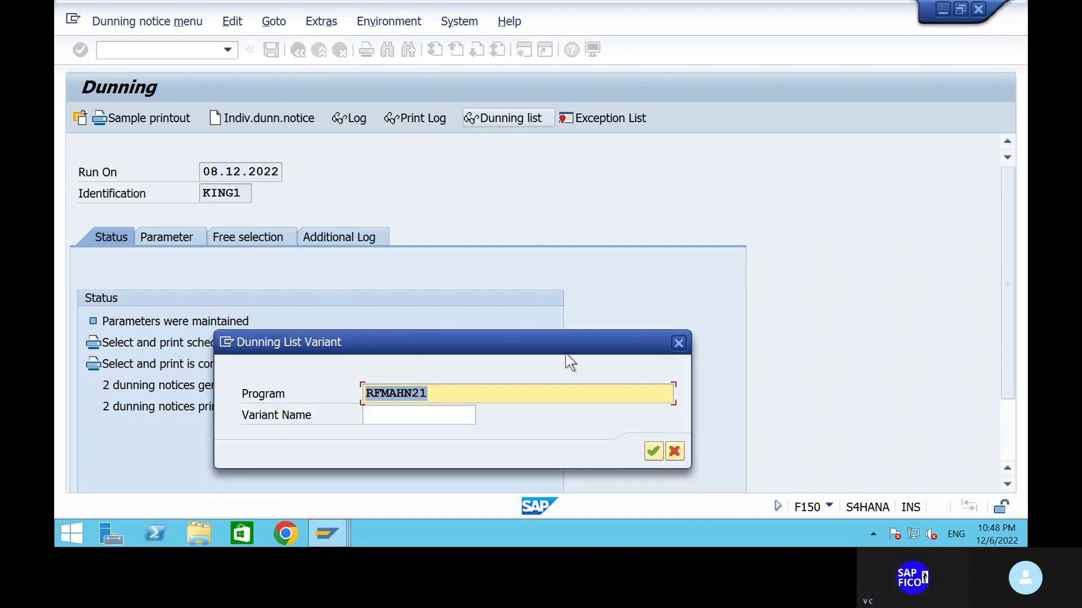
left_click(652, 452)
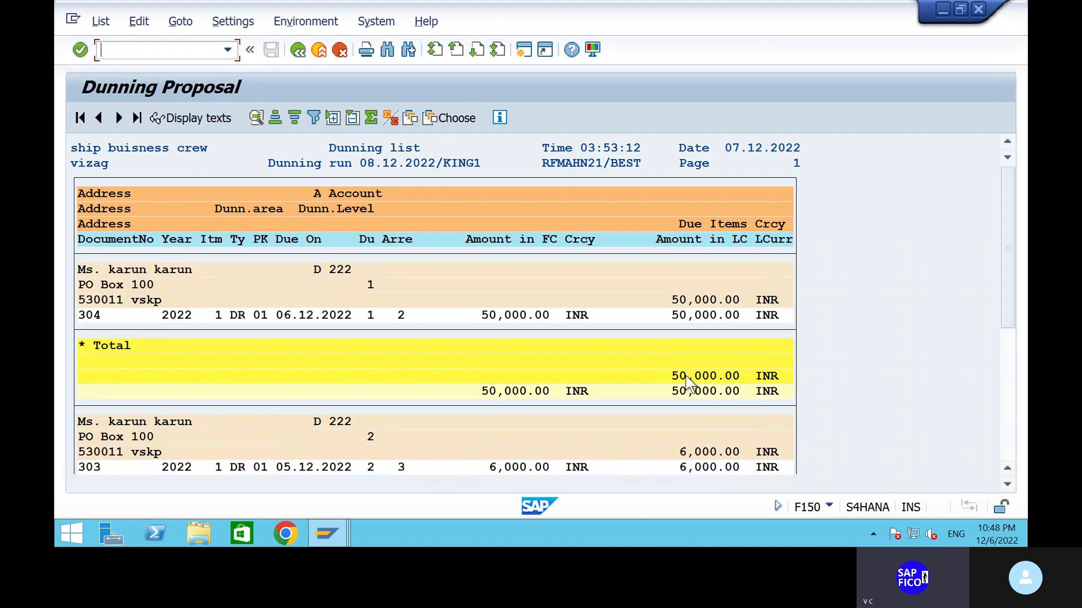
left_click(1010, 416)
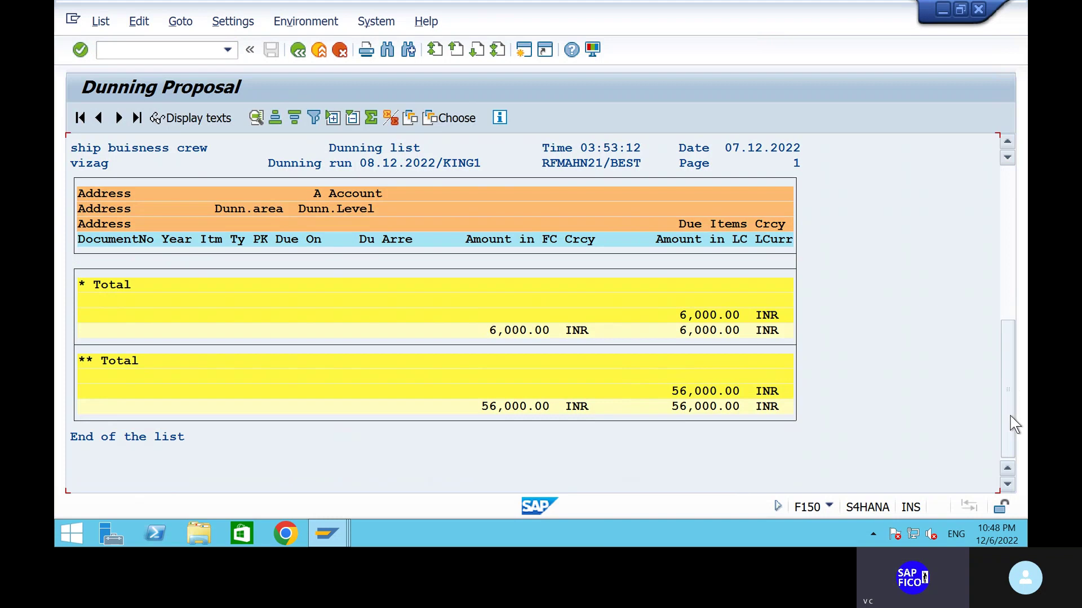
left_click_drag(1010, 416, 1010, 175)
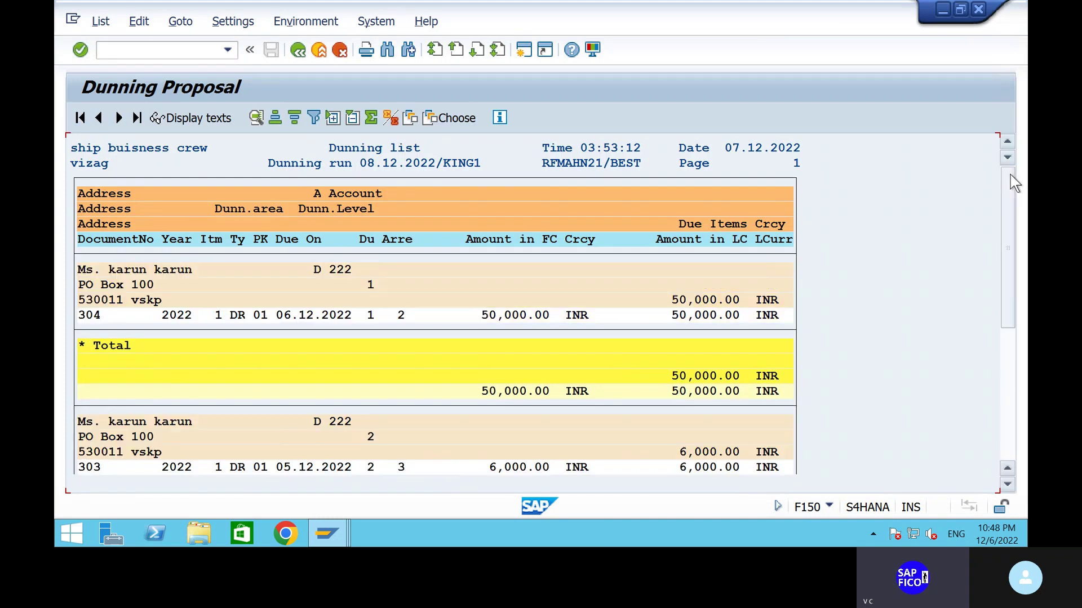
left_click(297, 51)
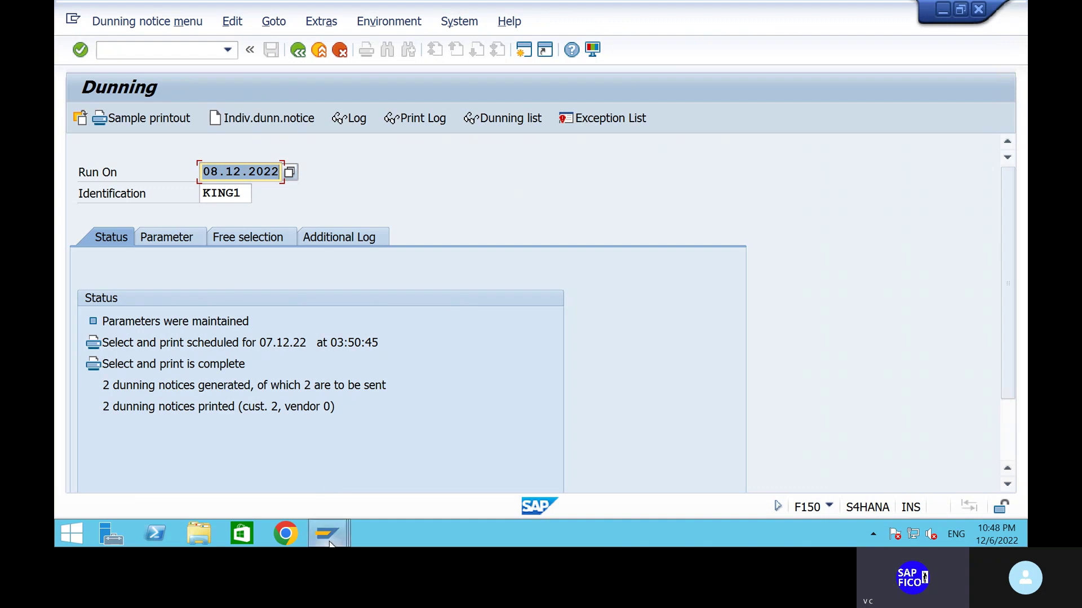
- Look at the Customer Line Item Display, return to Dunning, and enter /nf-28
mouse_move(327, 534)
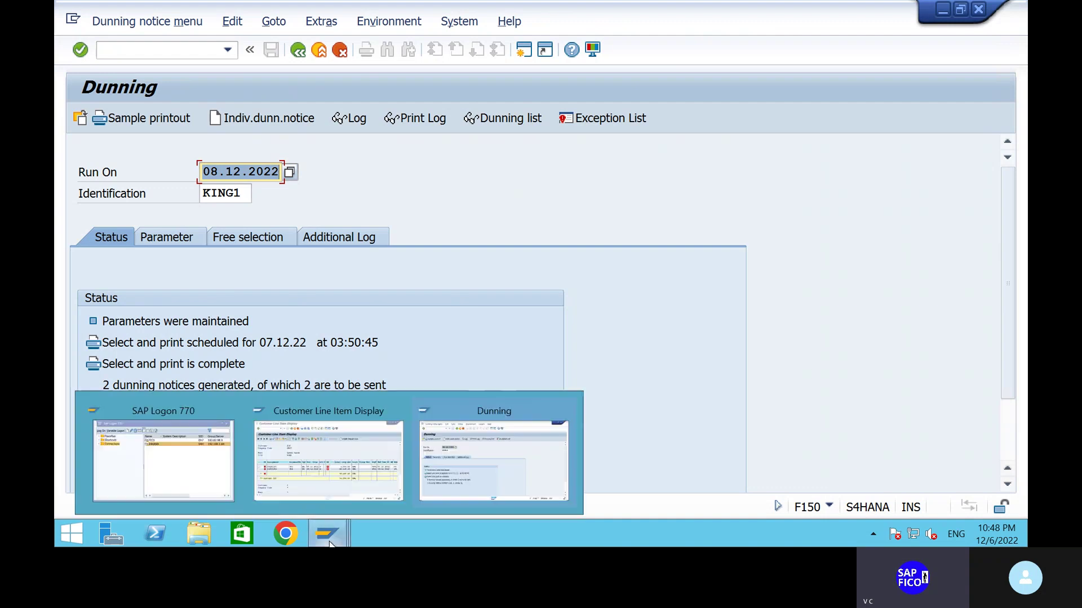
left_click(329, 469)
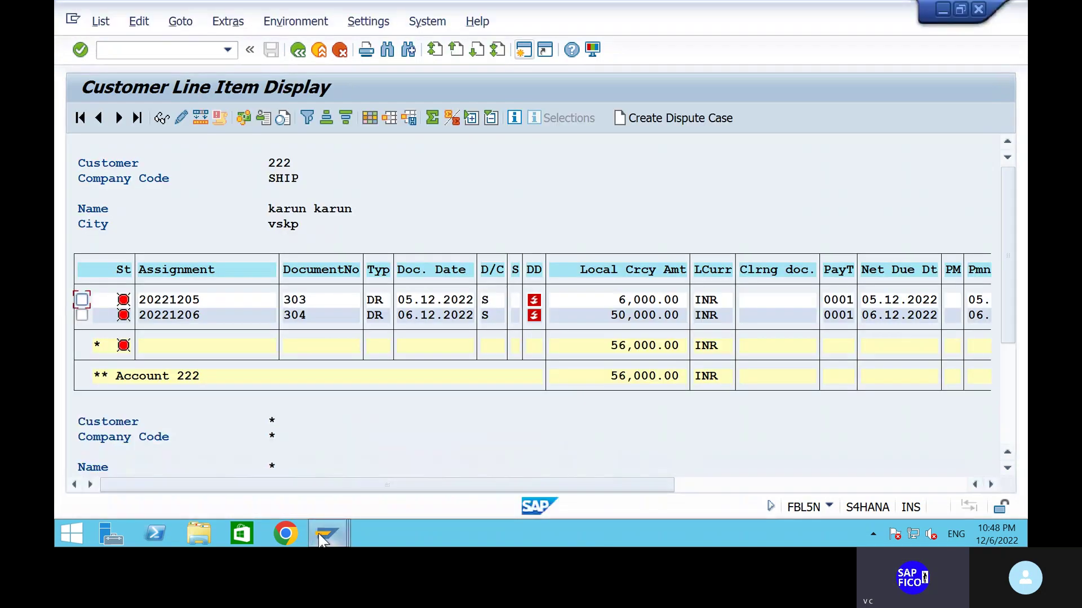
mouse_move(327, 533)
left_click(474, 454)
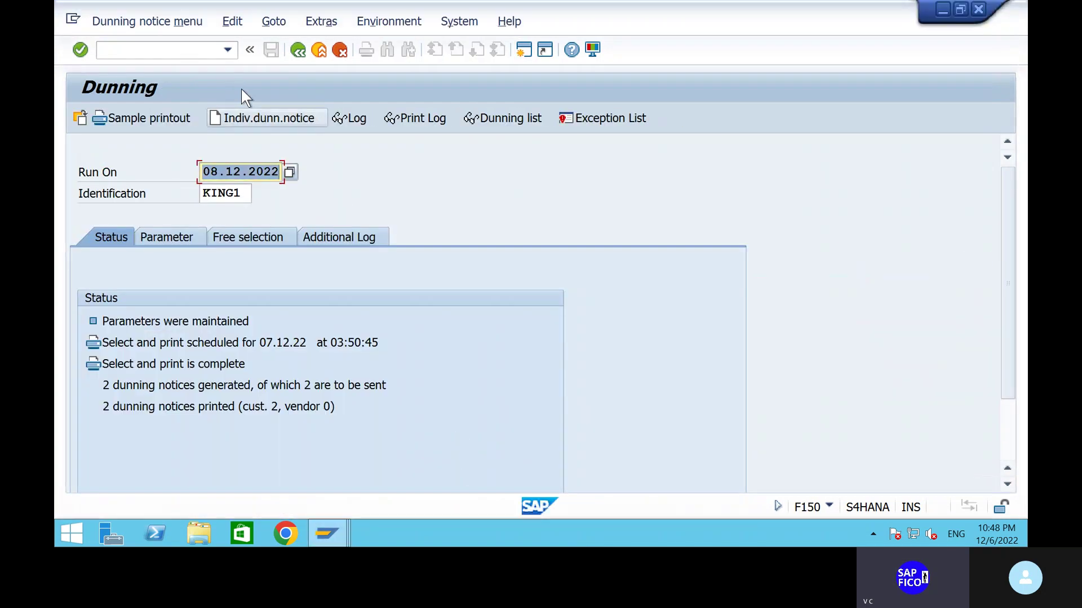
left_click(164, 51)
type("/")
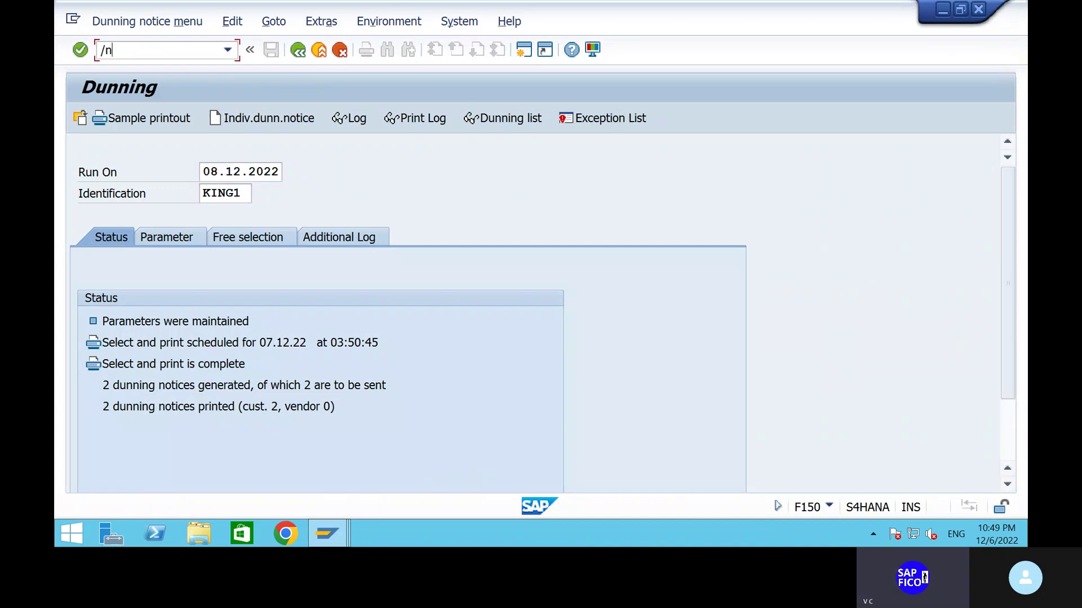
type("nf-28")
- Open F-28 and set document date and posting date to 06.12.2022
key("Return")
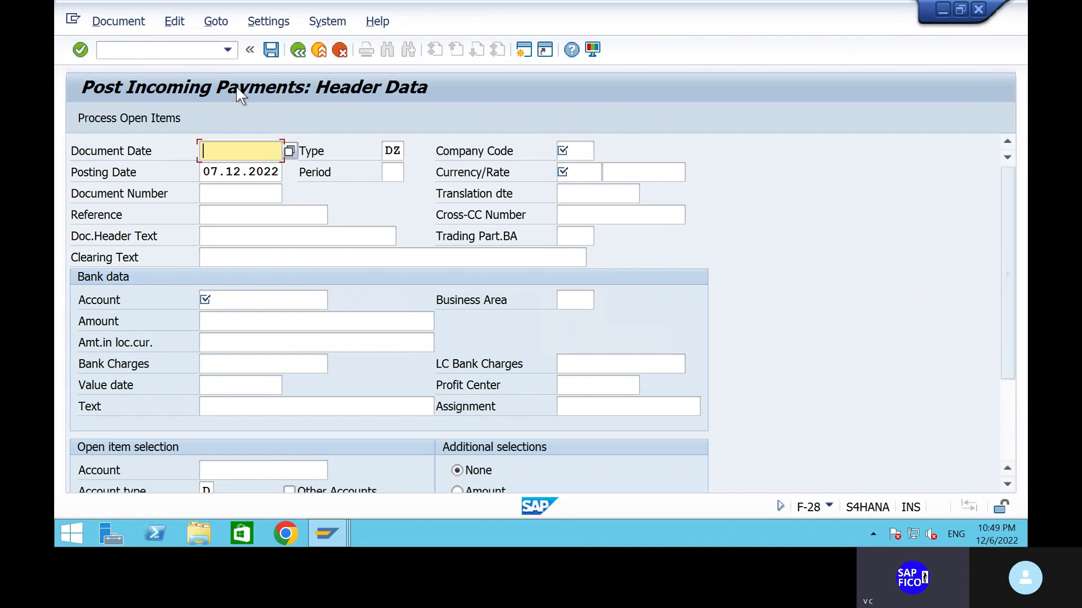
type("0")
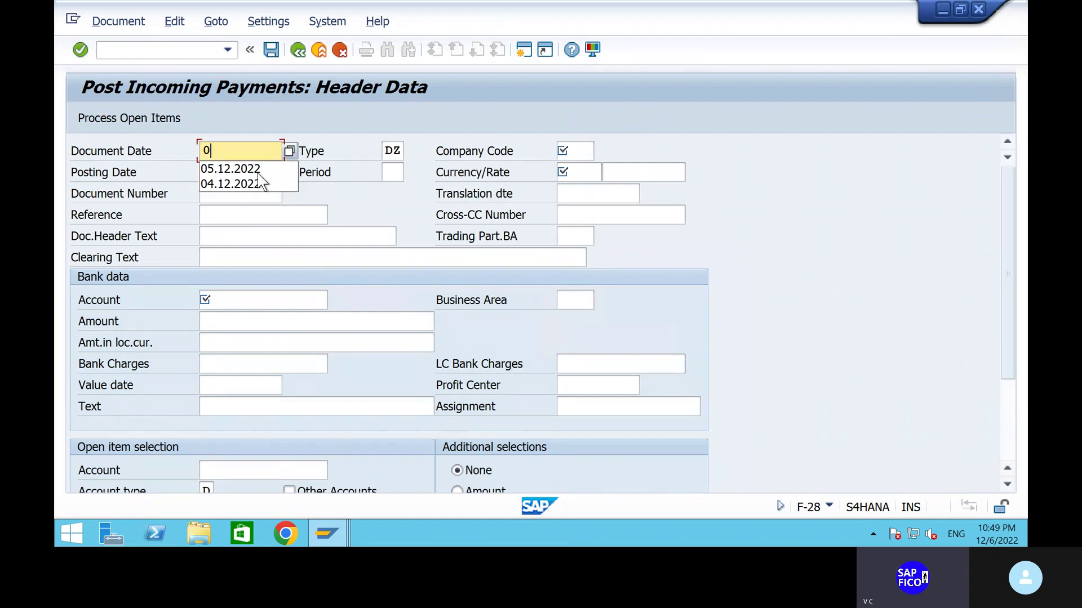
type("7")
key("BackSpace")
key("BackSpace")
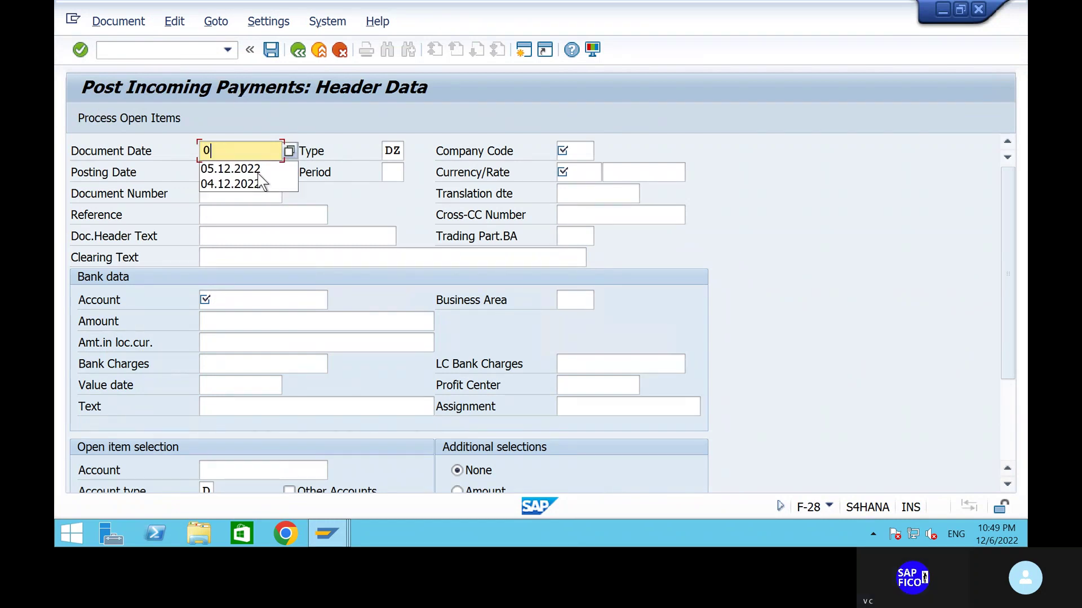
type("6.12")
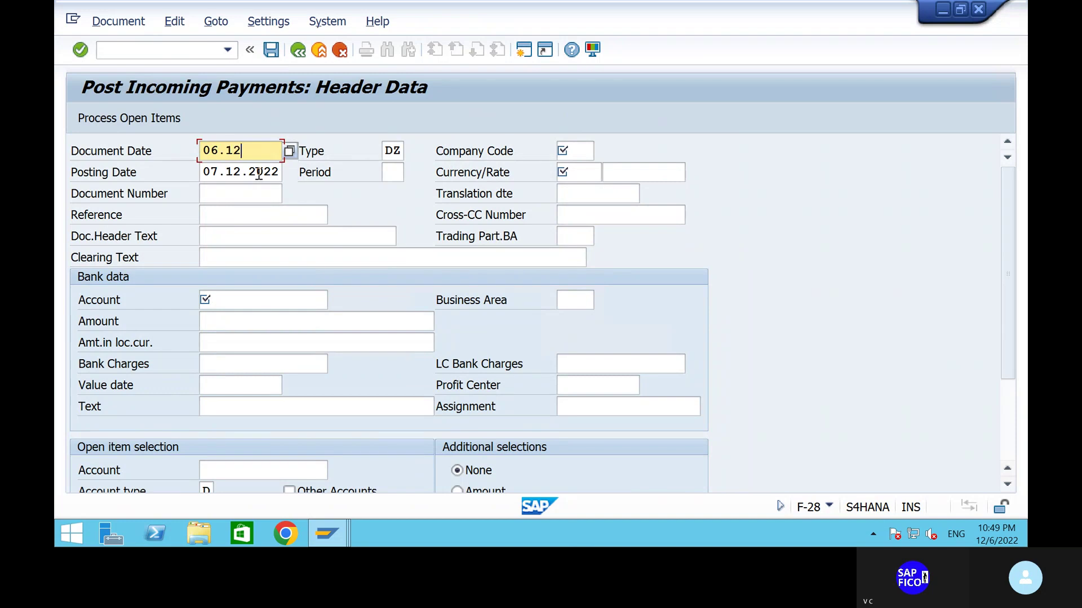
type(".2022")
left_click(218, 175)
key("BackSpace")
type("6")
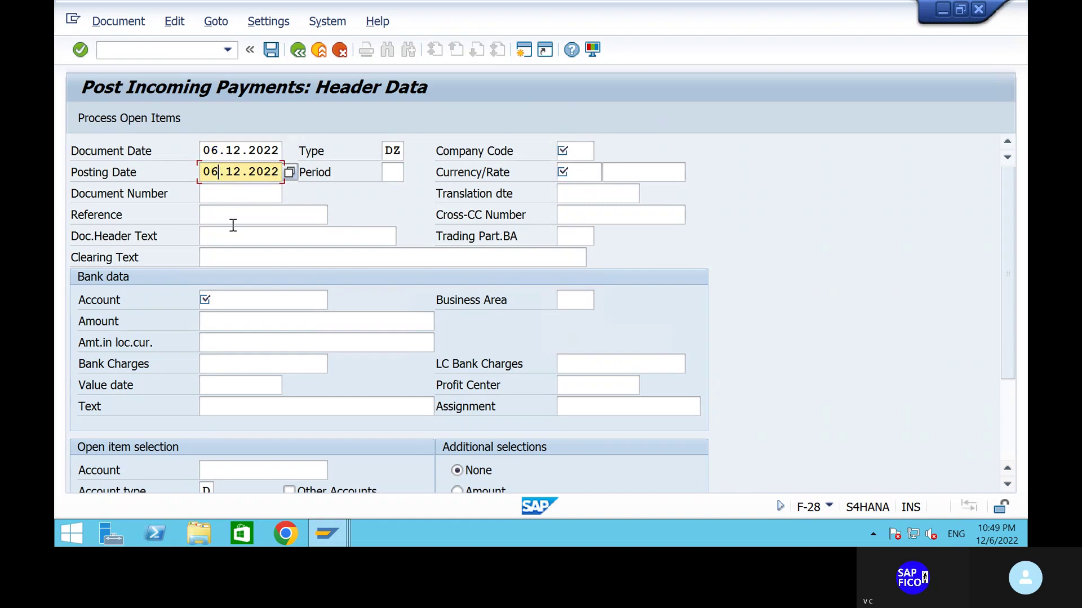
- Enter header text 'clearing invoices with charges' and company code SHIP
left_click(229, 261)
type("c")
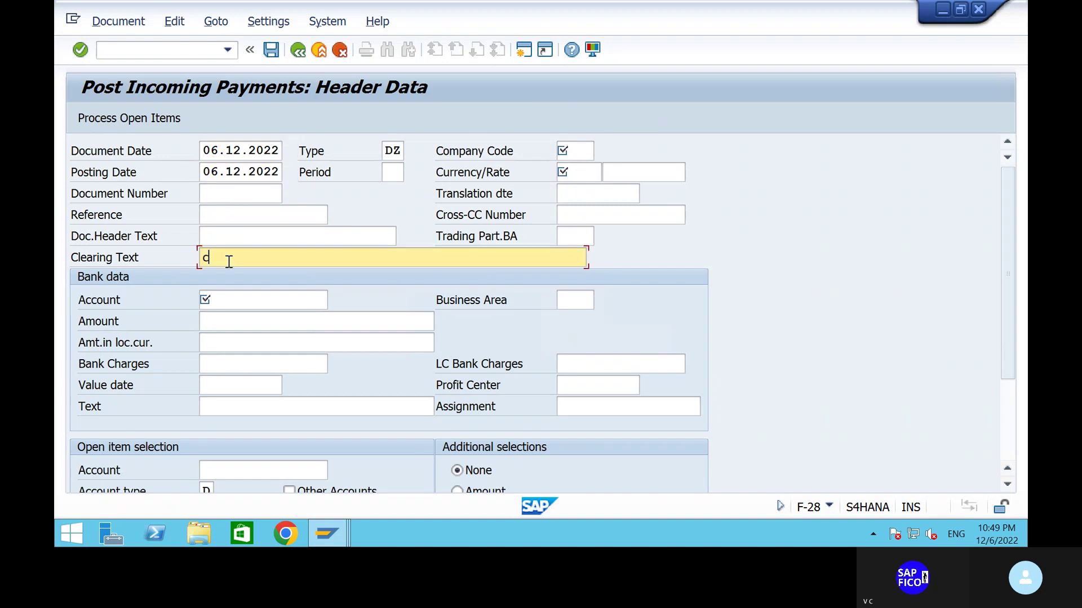
type("learing invoices with charges")
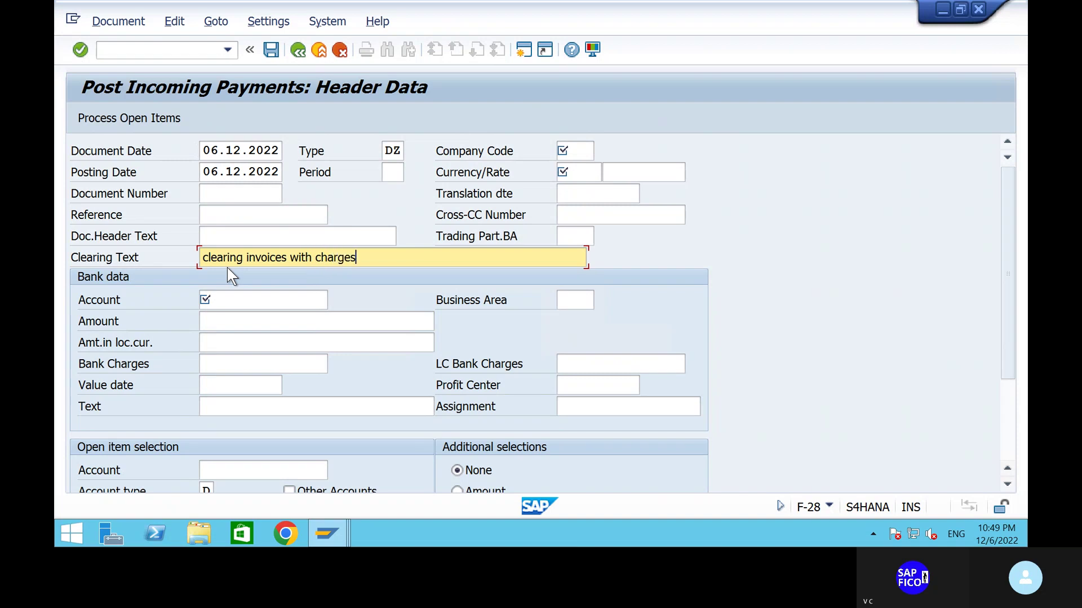
left_click(239, 296)
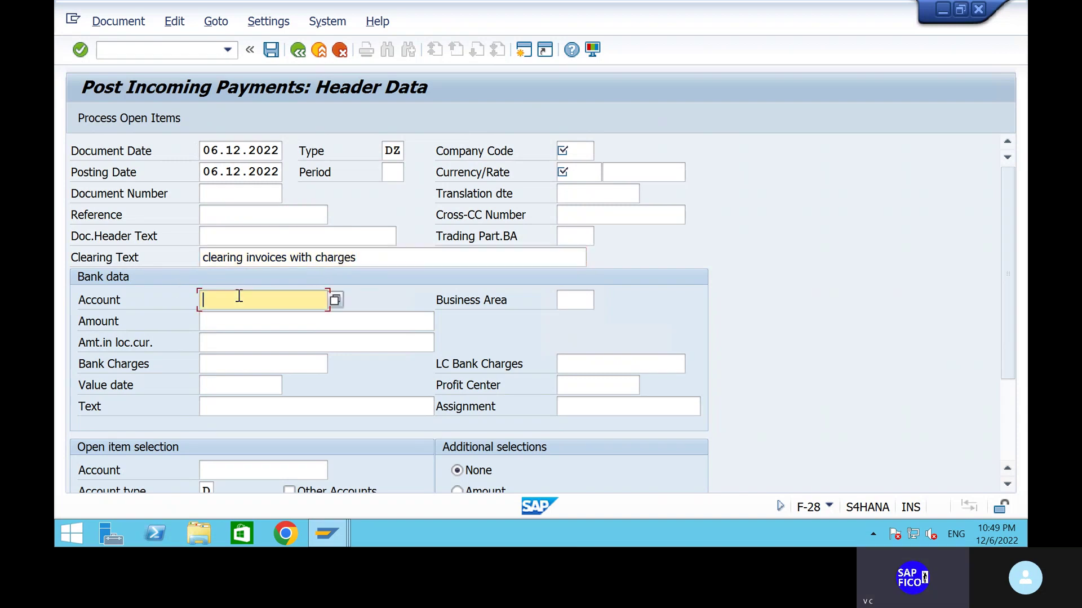
left_click(579, 150)
type("shi")
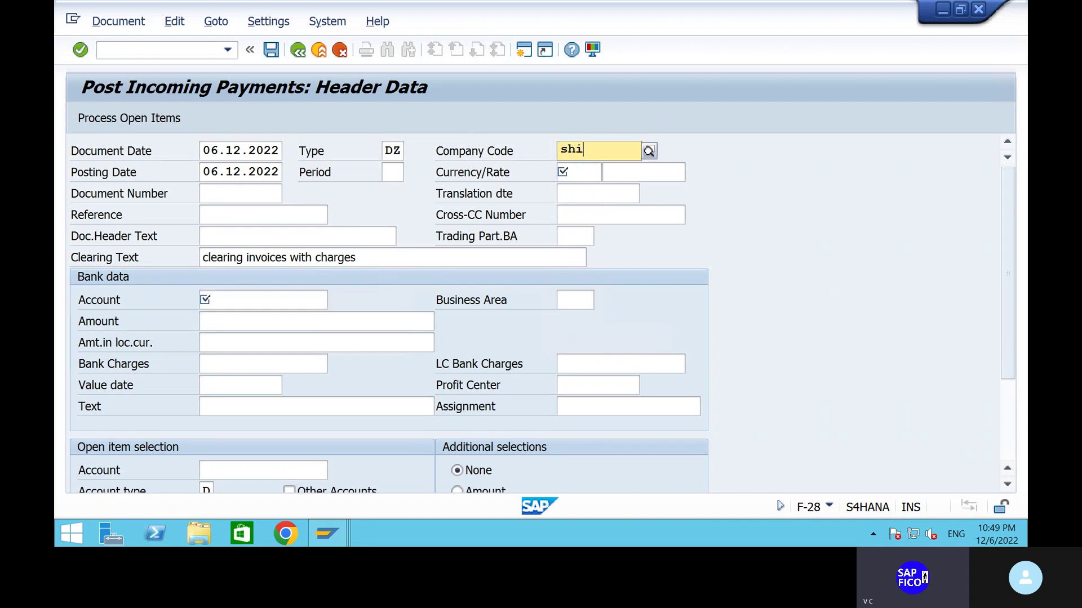
type("p")
left_click(596, 184)
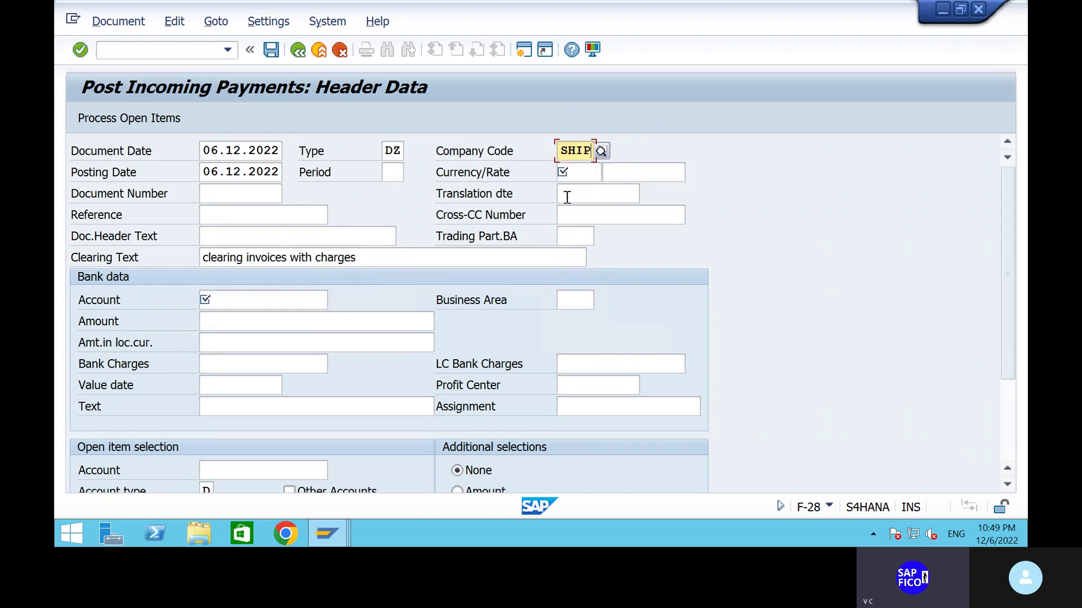
- Change the header text to 'INCOMING PAYMENTS FROM CUSTOMER' and set currency INR
left_click(389, 259)
key("BackSpace")
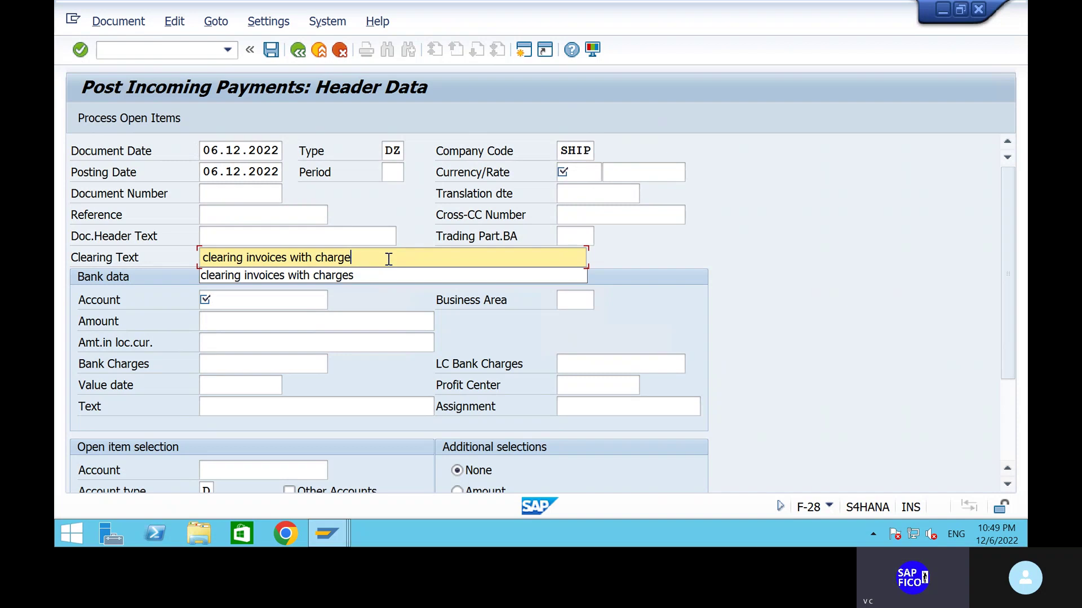
key("BackSpace")
key("BackSpace")
key("BackSpace")
key("BackSpace")
key("BackSpace")
key("BackSpace")
key("BackSpace")
key("BackSpace")
key("BackSpace")
key("BackSpace")
key("BackSpace")
key("BackSpace")
key("BackSpace")
key("BackSpace")
key("BackSpace")
key("BackSpace")
key("BackSpace")
key("BackSpace")
key("BackSpace")
key("BackSpace")
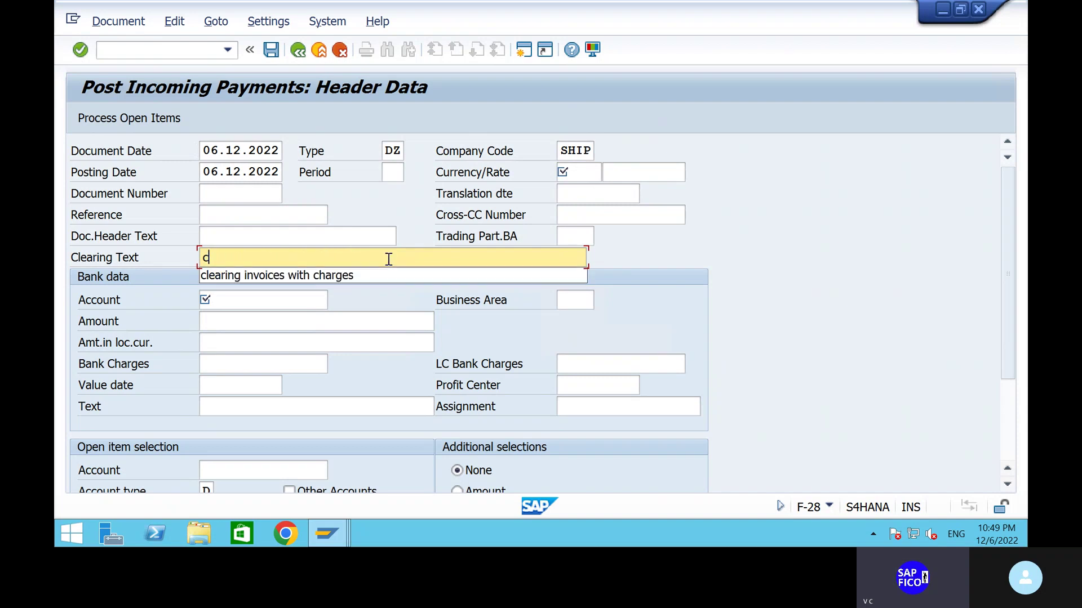
key("BackSpace")
type("i")
key("BackSpace")
type("INCO")
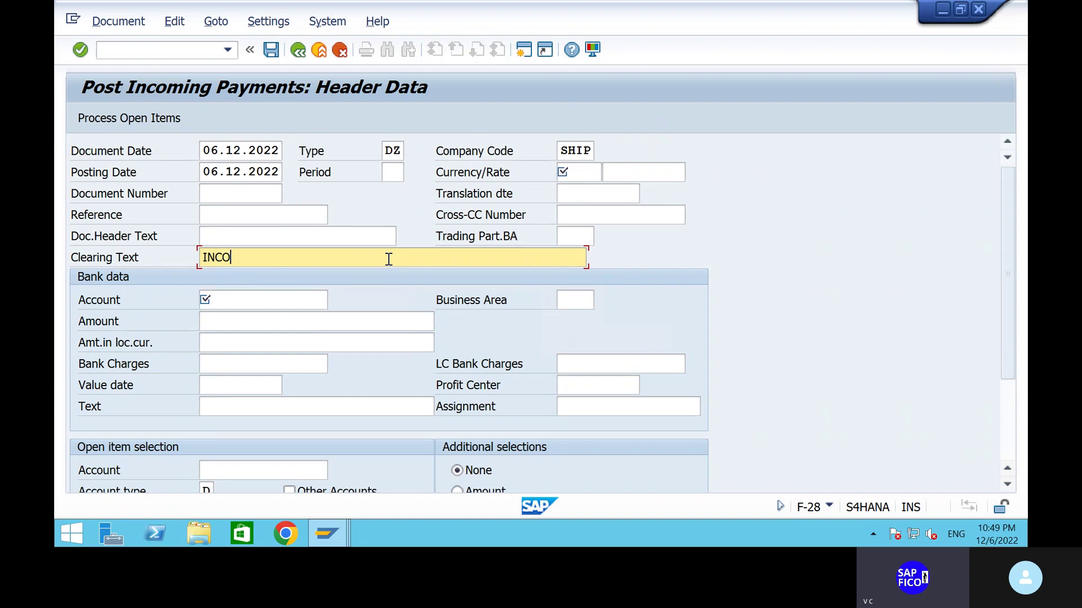
type("MING PAYMENT")
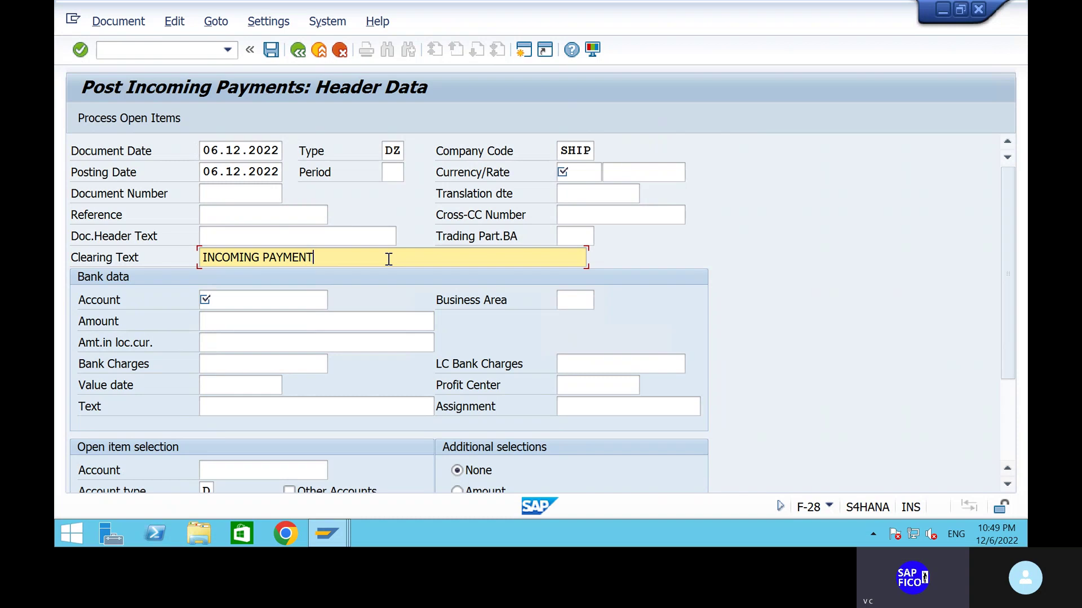
type("S FROM CUSTOMER")
left_click(582, 171)
type("INR")
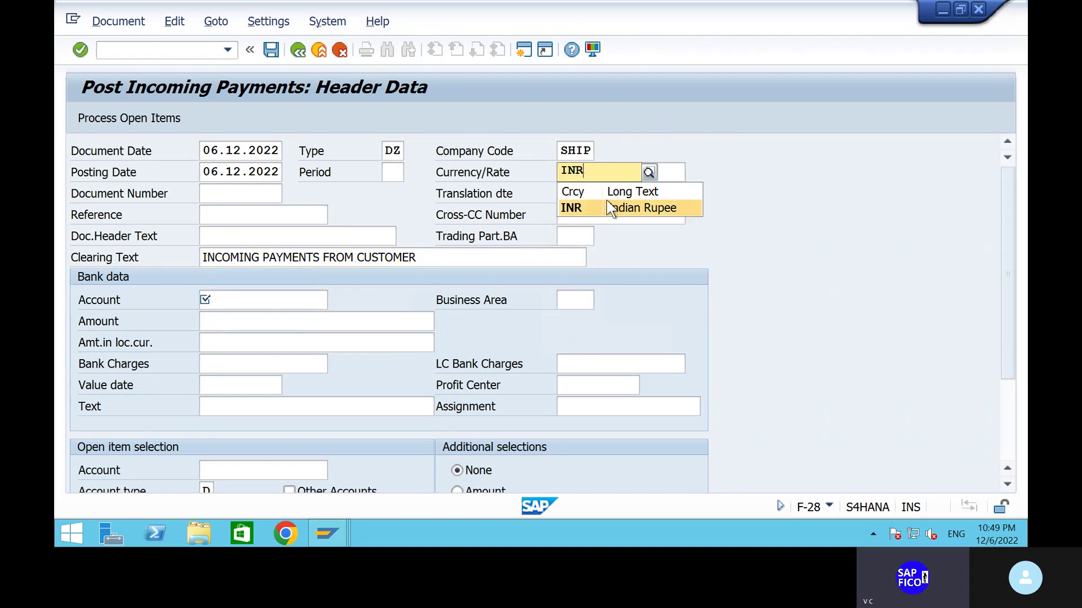
left_click(611, 208)
- Set bank account 200100 and payment amount 56000
left_click(229, 300)
type("2")
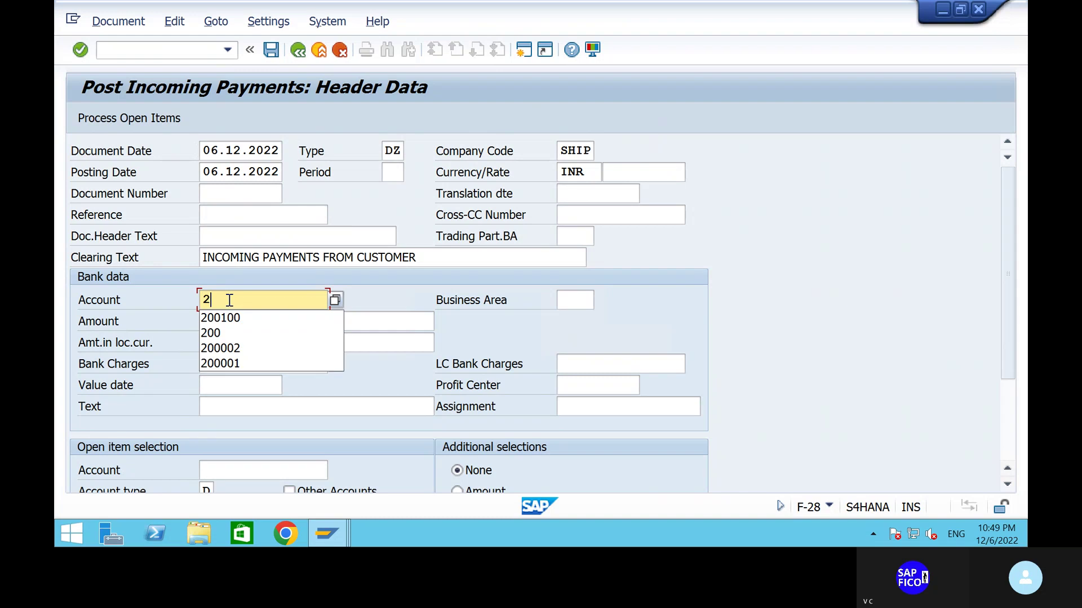
type("00")
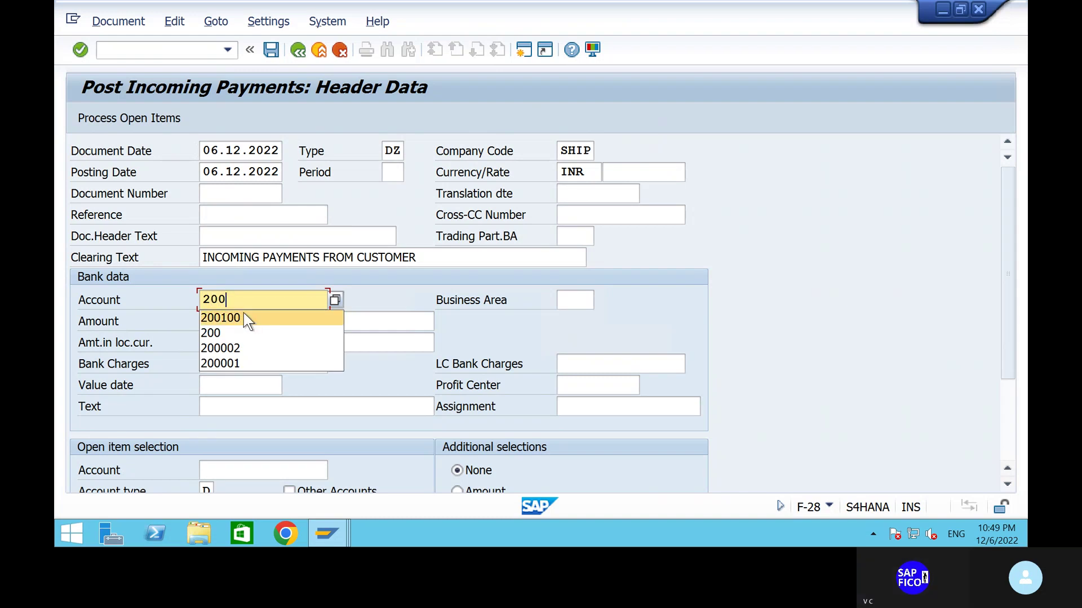
left_click(244, 315)
left_click(246, 322)
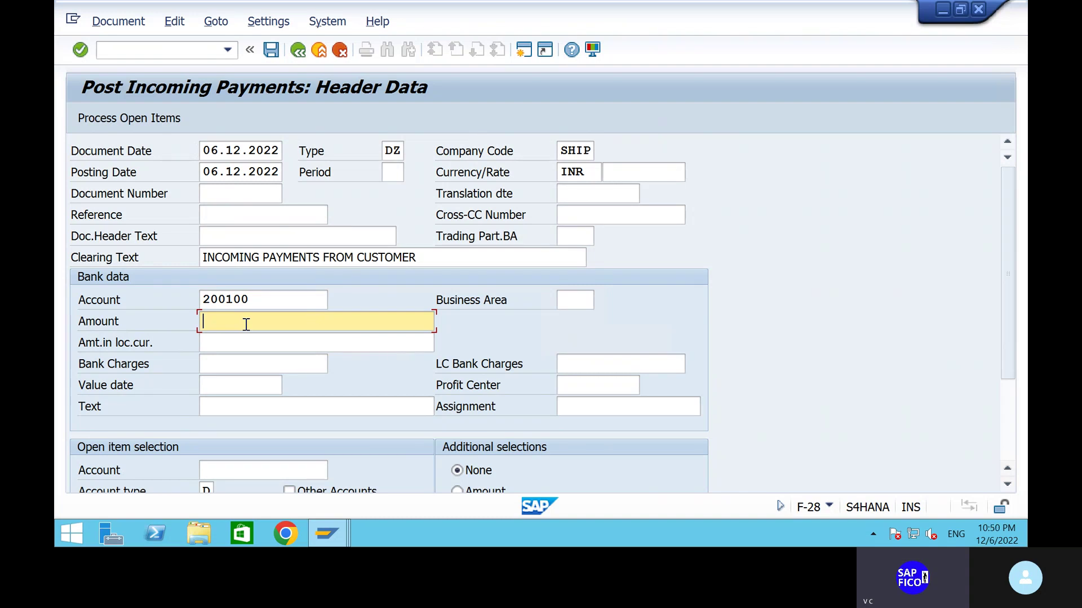
type("6")
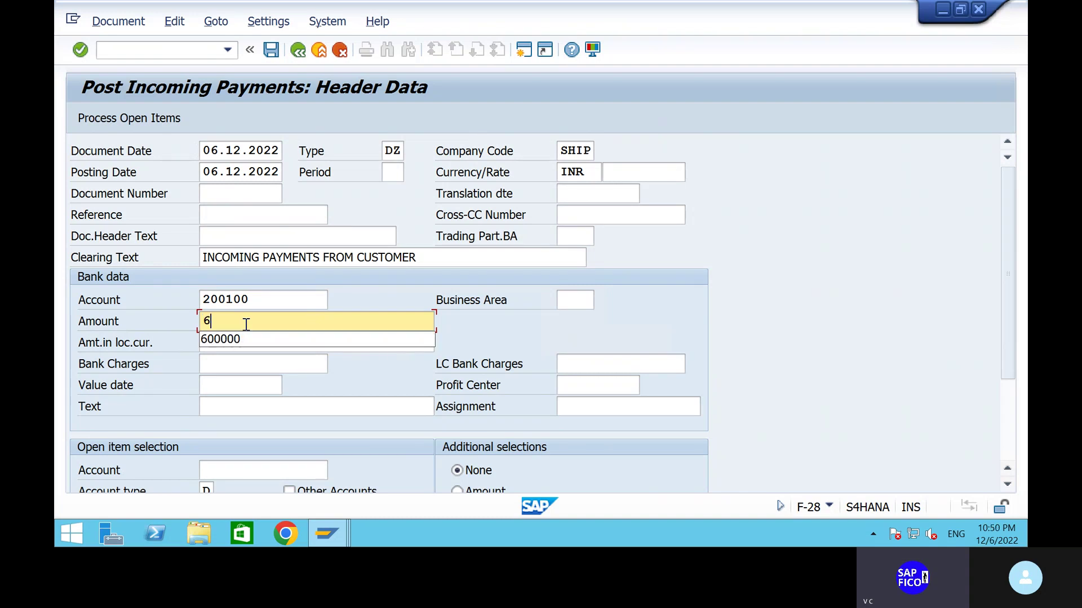
key("BackSpace")
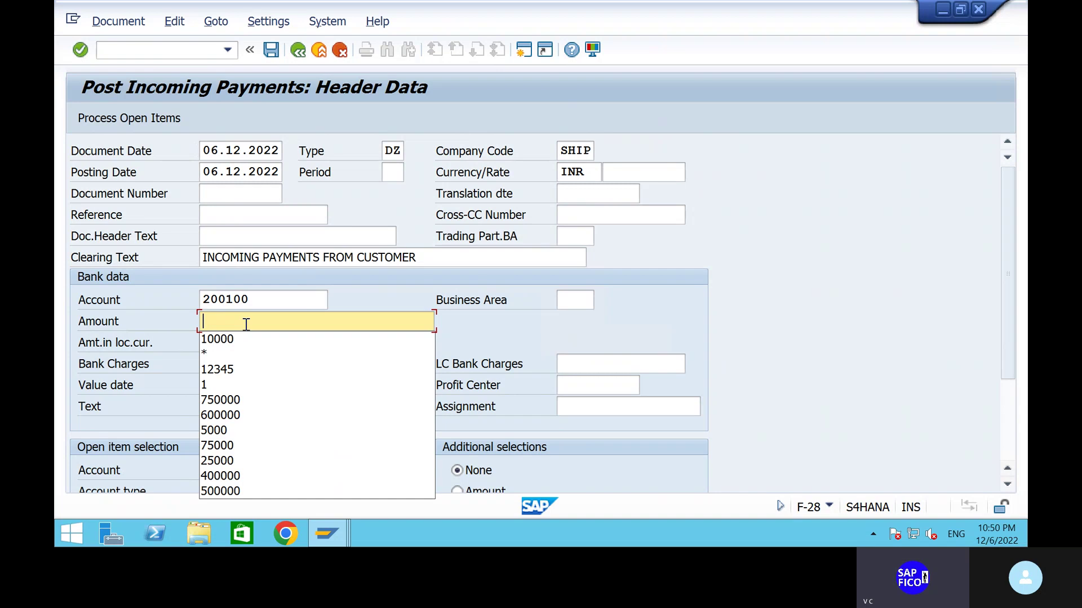
type("560000")
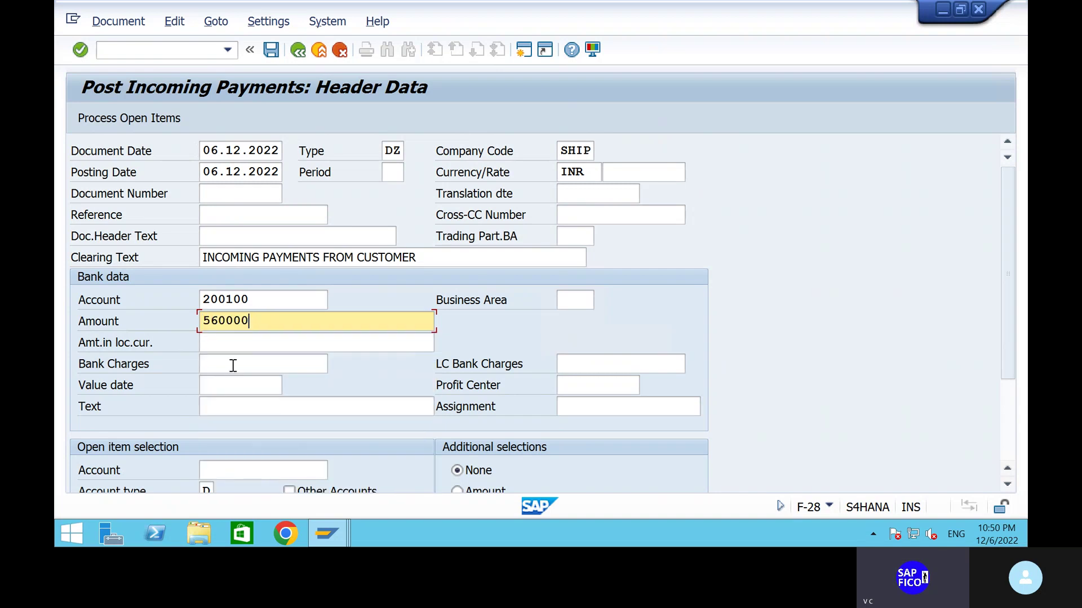
key("BackSpace")
- Set value date 06.12.2022 and item text INCOMING PAYMENT FROM CUSTOMER
left_click(218, 388)
type("0")
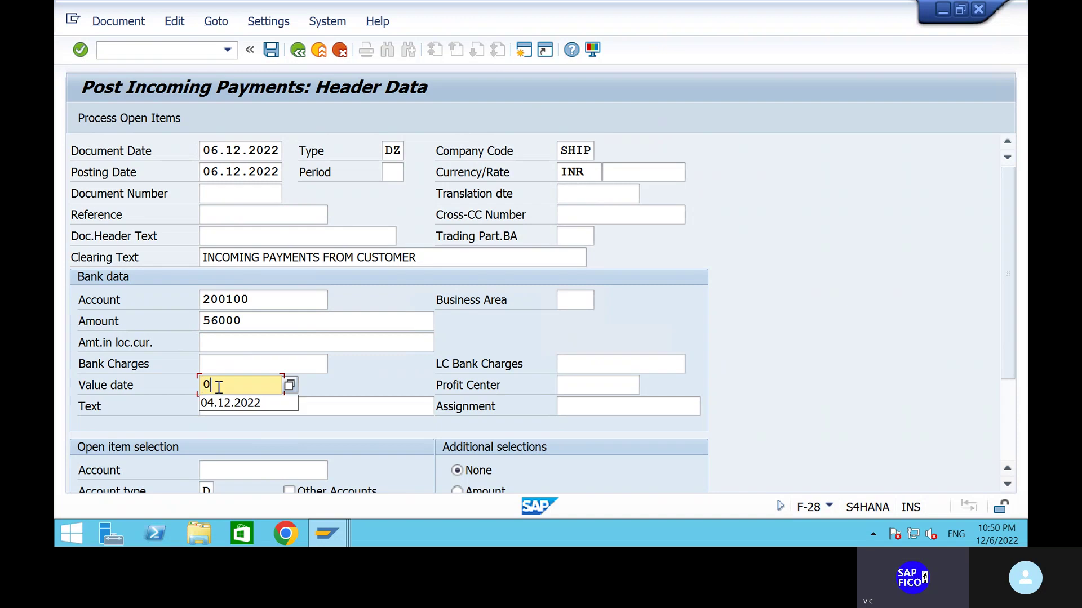
type("6.1")
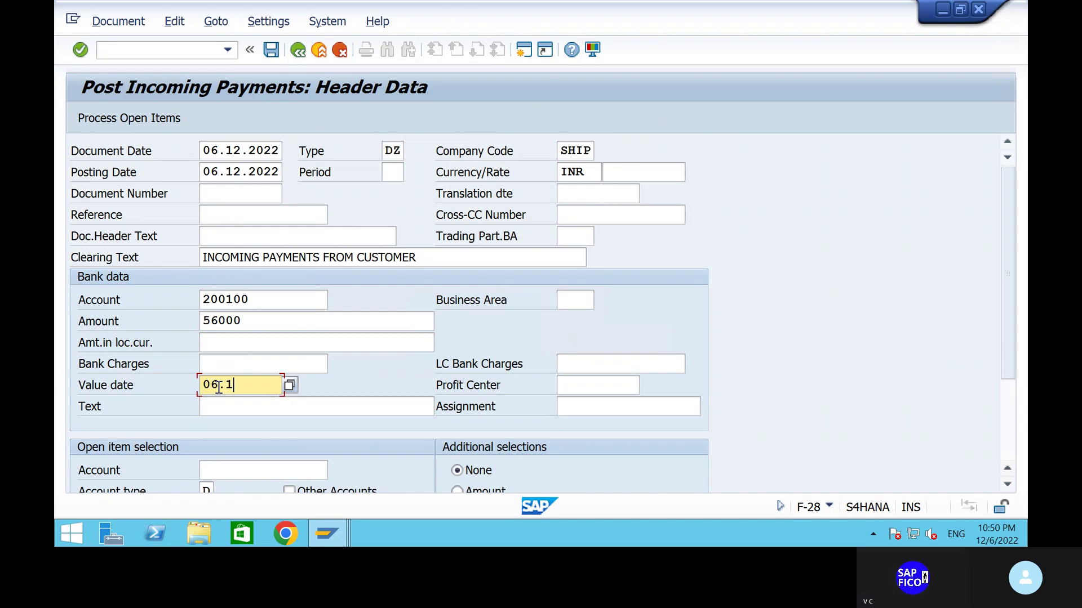
type("2.2022")
left_click(235, 412)
type("IN")
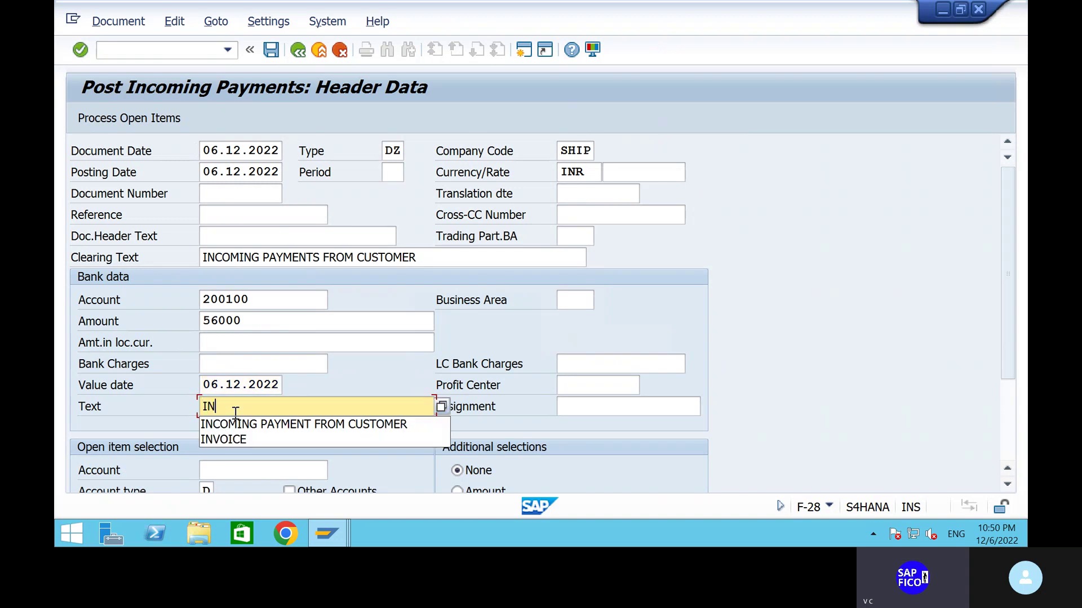
left_click(251, 425)
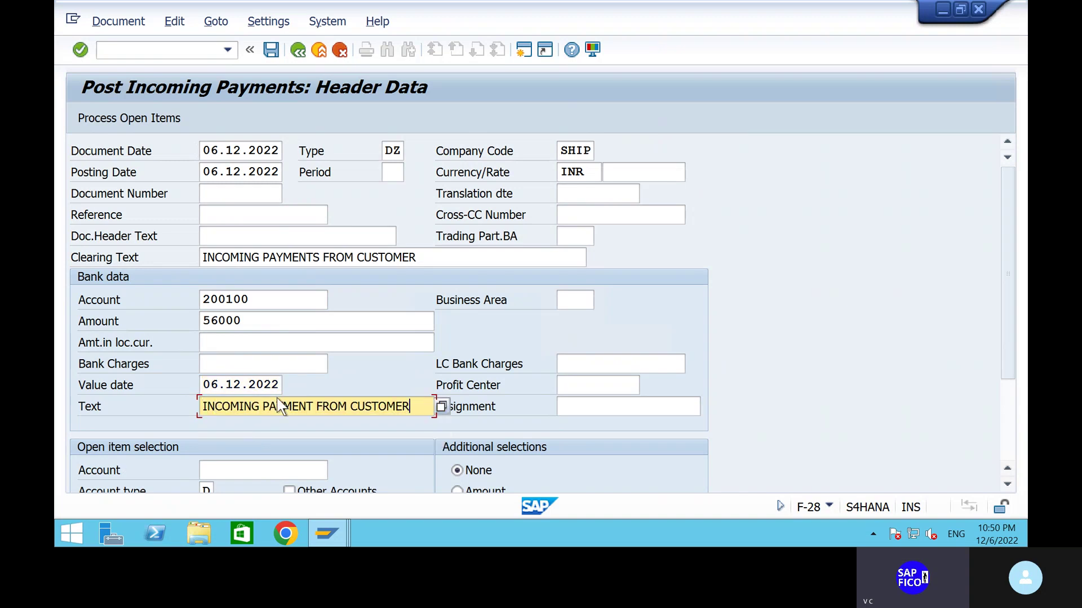
scroll(367, 345, "down", 3)
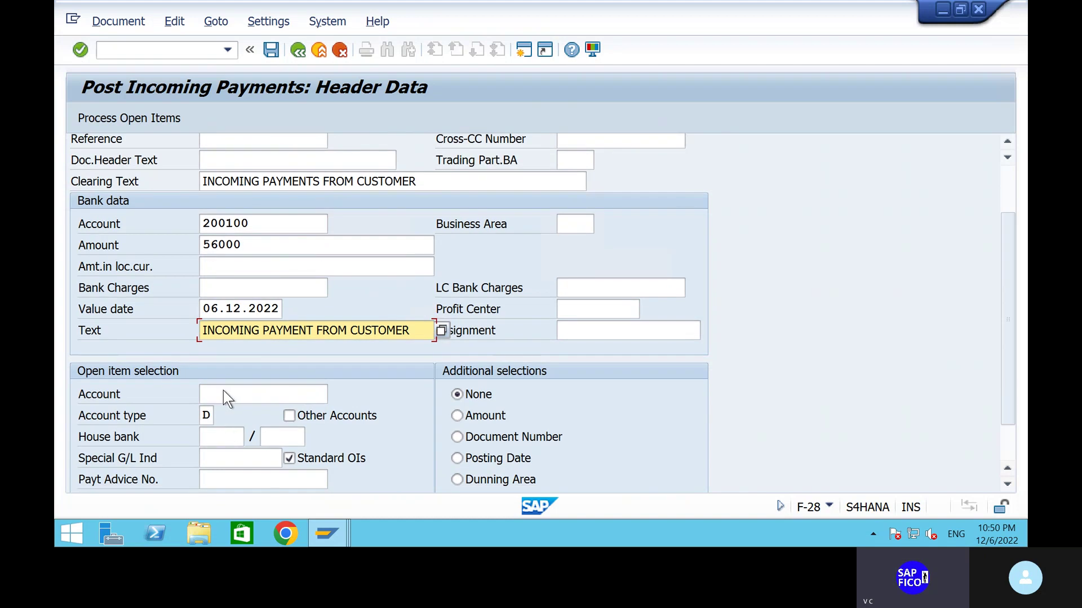
- Select open items for customer account 222, clearing the value date rejected for account 200100
left_click(225, 394)
type("222")
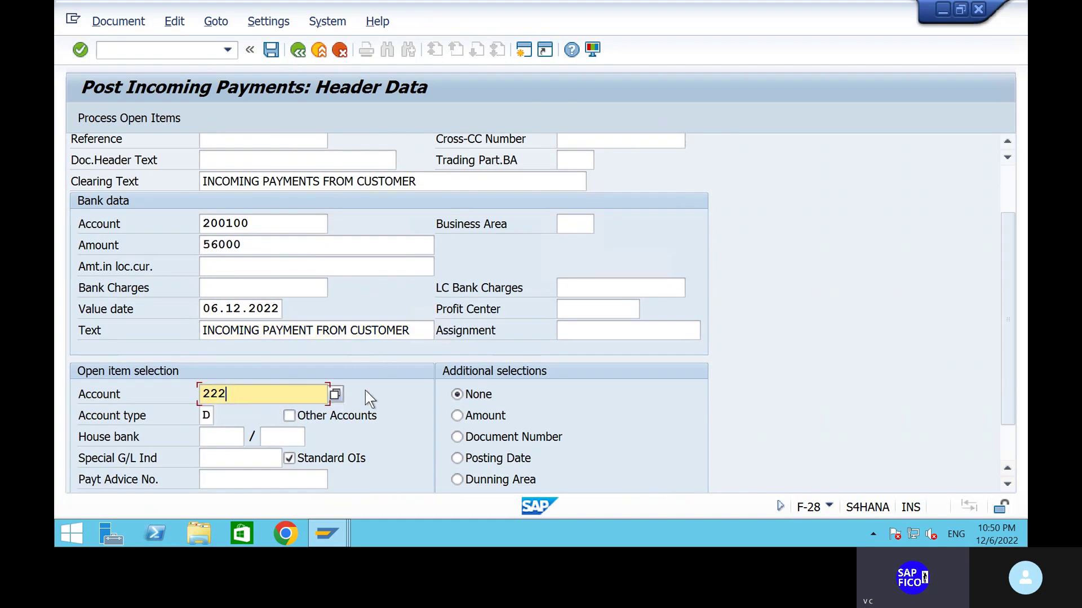
key("Return")
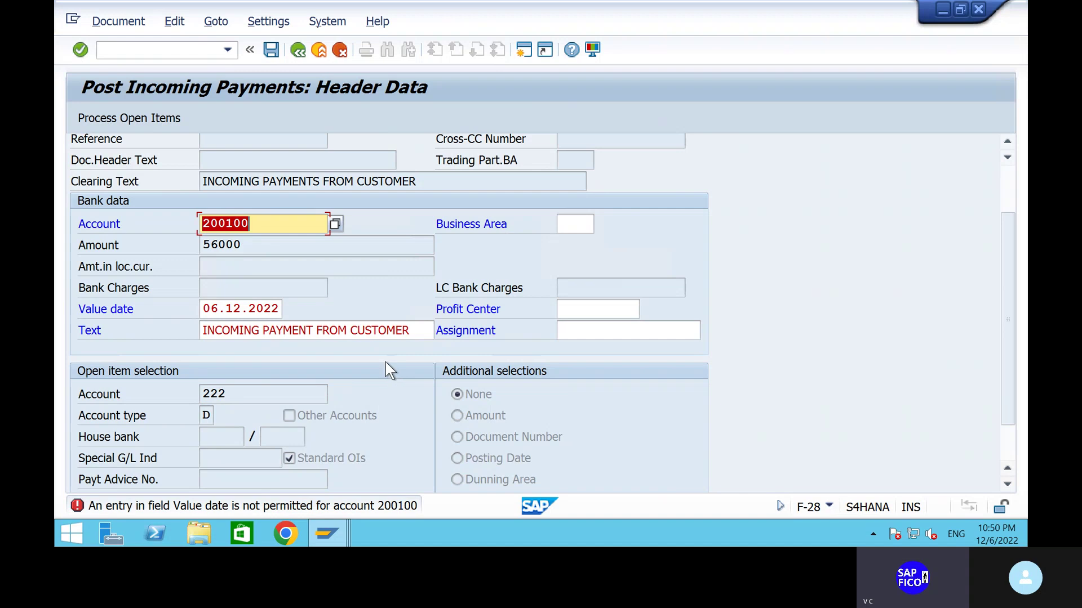
left_click(279, 308)
key("BackSpace")
key("BackSpace")
key("BackSpace")
key("BackSpace")
key("BackSpace")
key("BackSpace")
key("BackSpace")
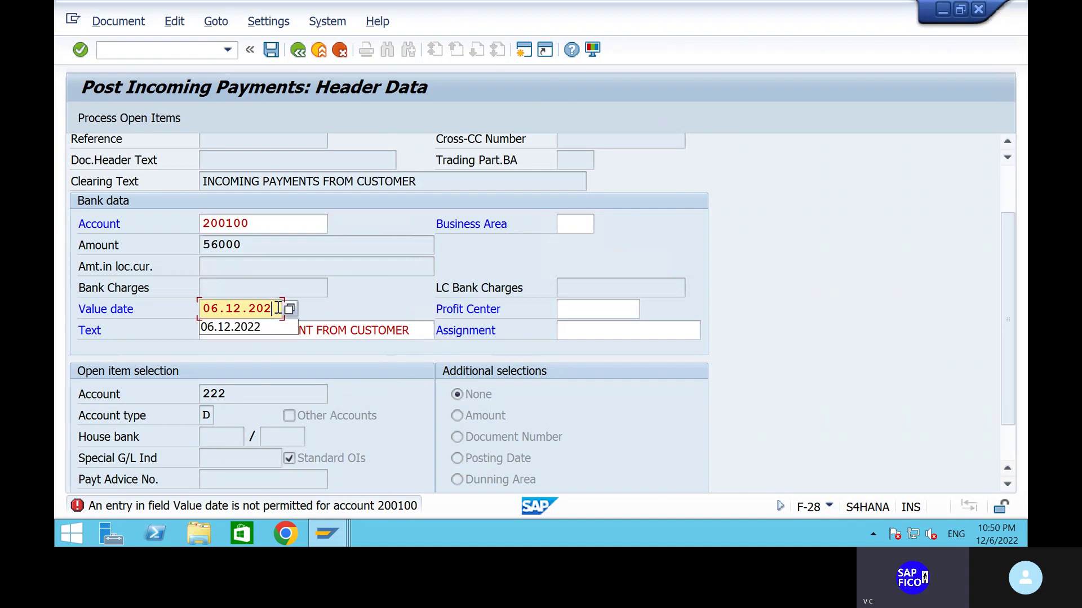
key("BackSpace")
key("BackSpace")
key("BackSpace")
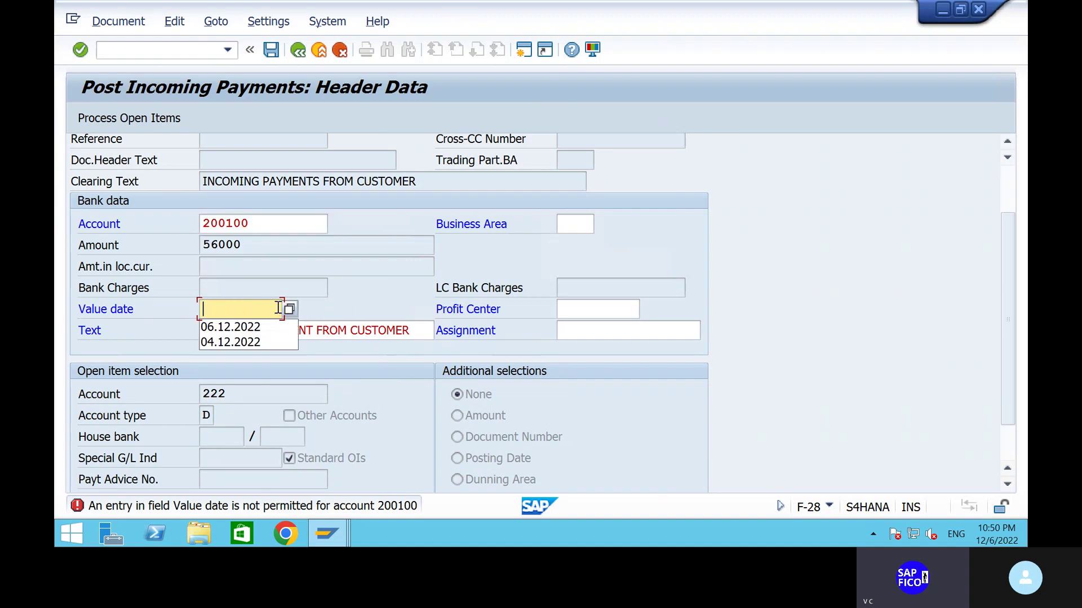
key("Escape")
key("Return")
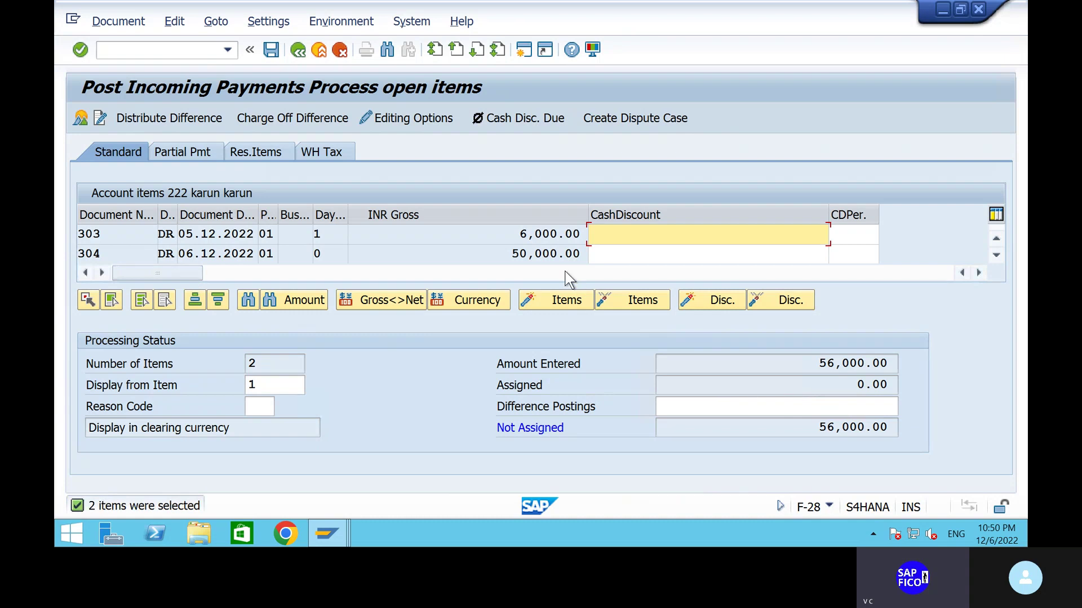
- Assign invoices 304 (50,000.00) and 303 (6,000.00), simulate, and post as document 402
double_click(555, 254)
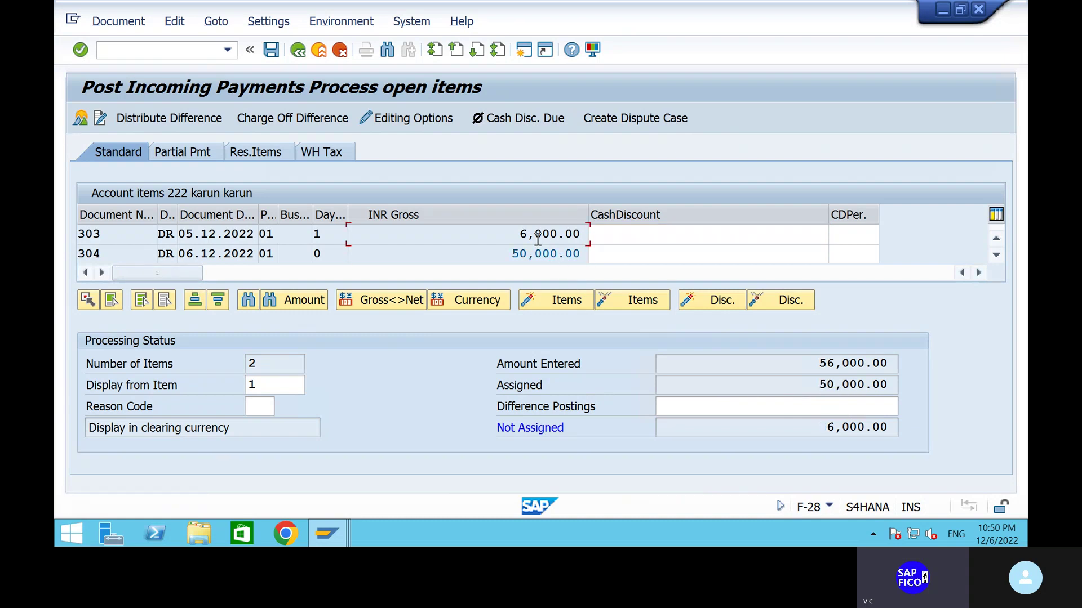
double_click(538, 234)
left_click(120, 24)
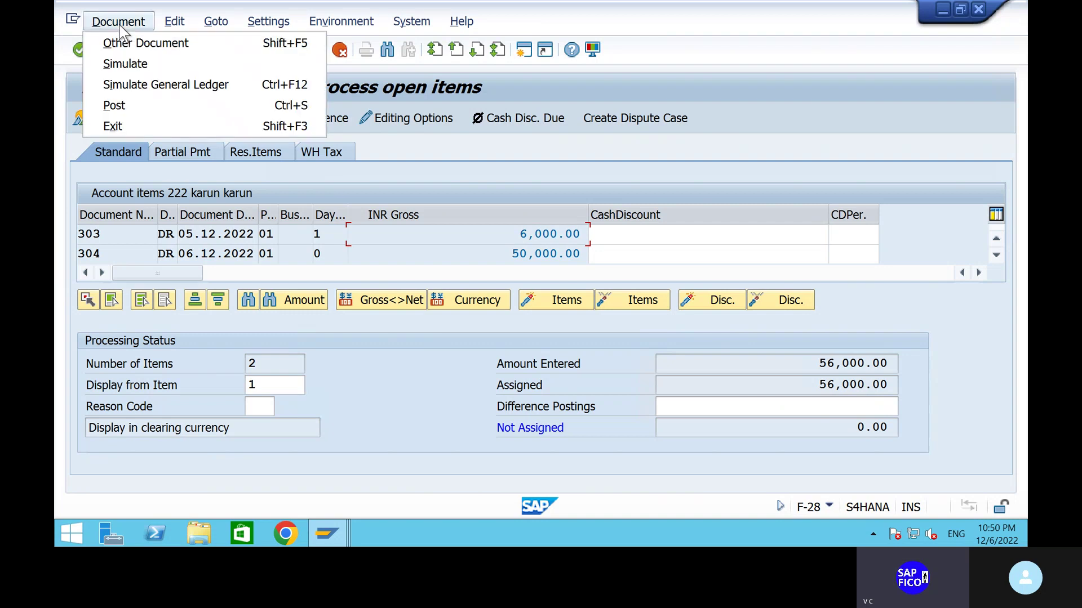
left_click(131, 63)
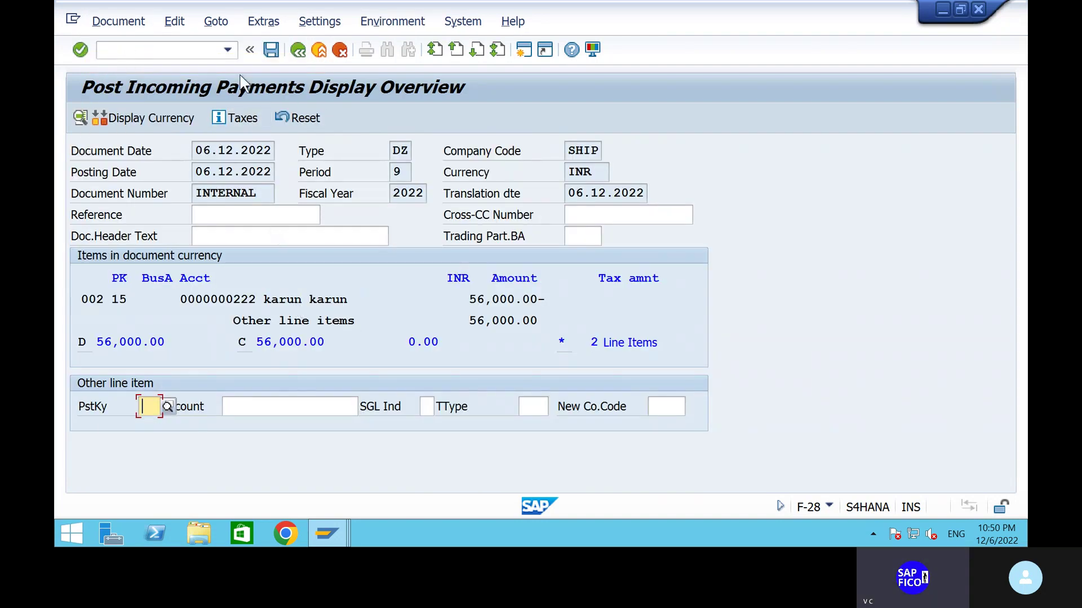
left_click(268, 54)
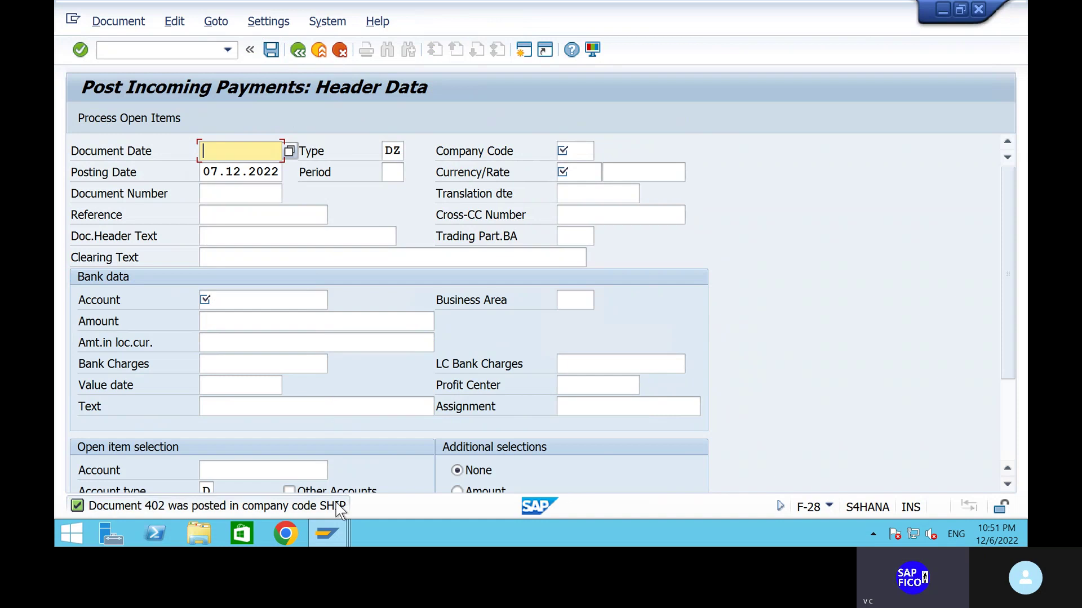
- In FBL5N, list customer 222's cleared items, showing 303, 304 and payment 402
mouse_move(336, 526)
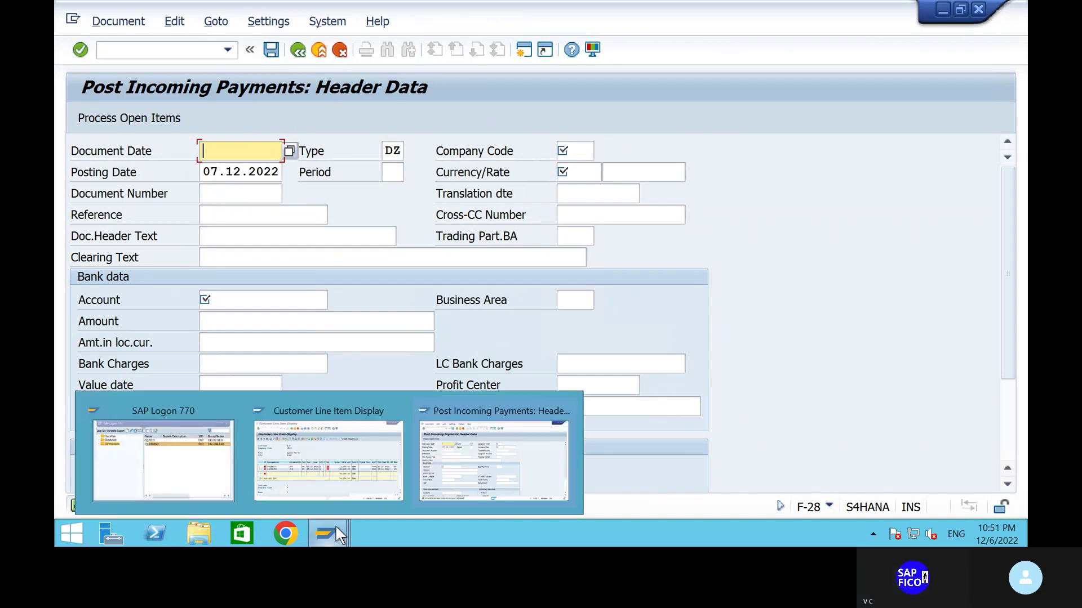
left_click(321, 459)
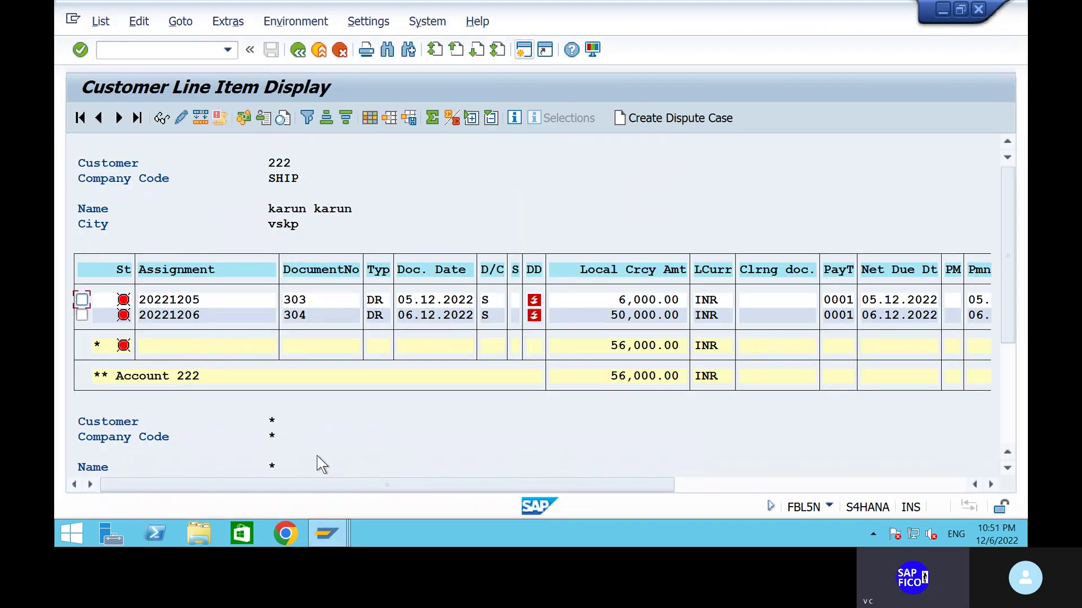
left_click(100, 21)
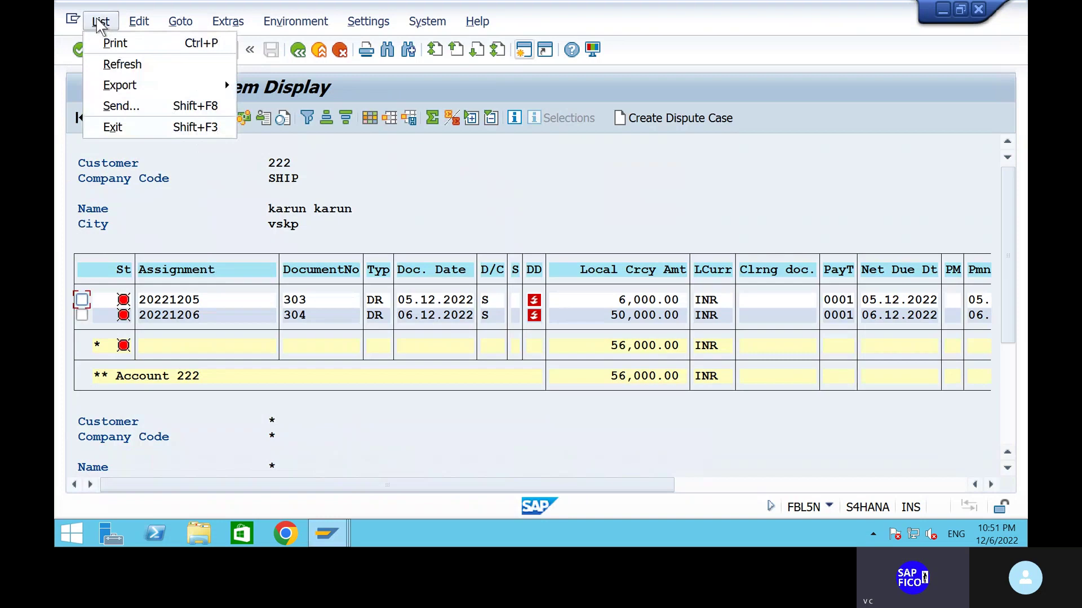
left_click(122, 65)
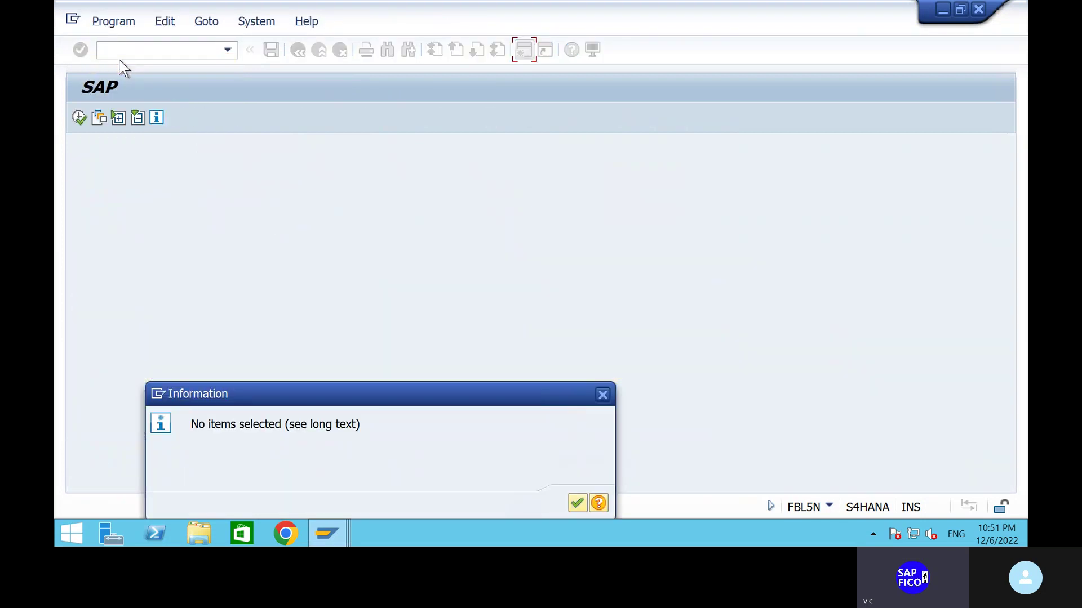
left_click(574, 503)
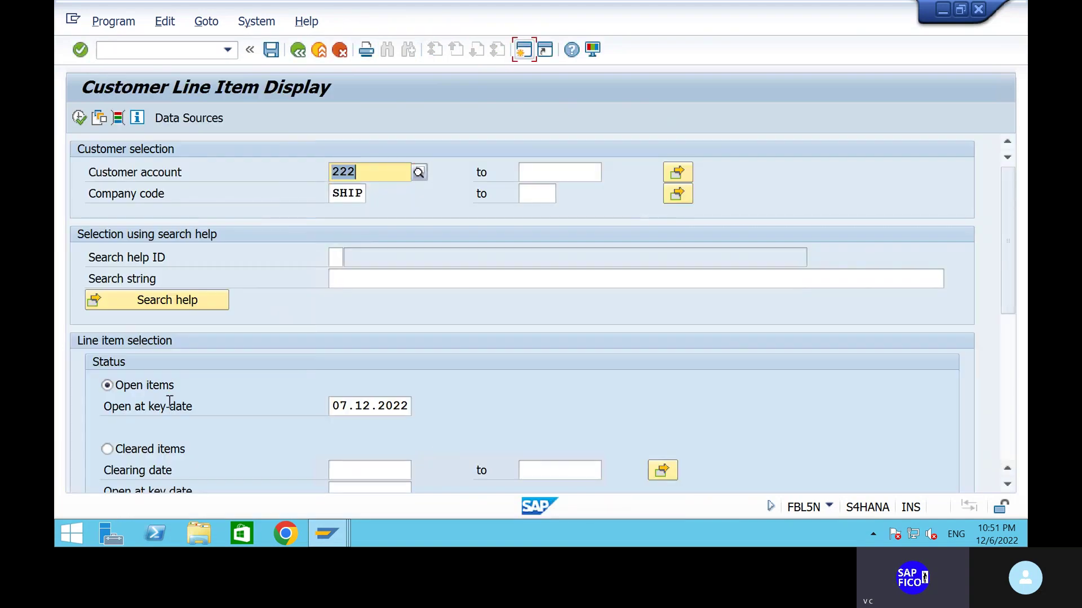
left_click(105, 445)
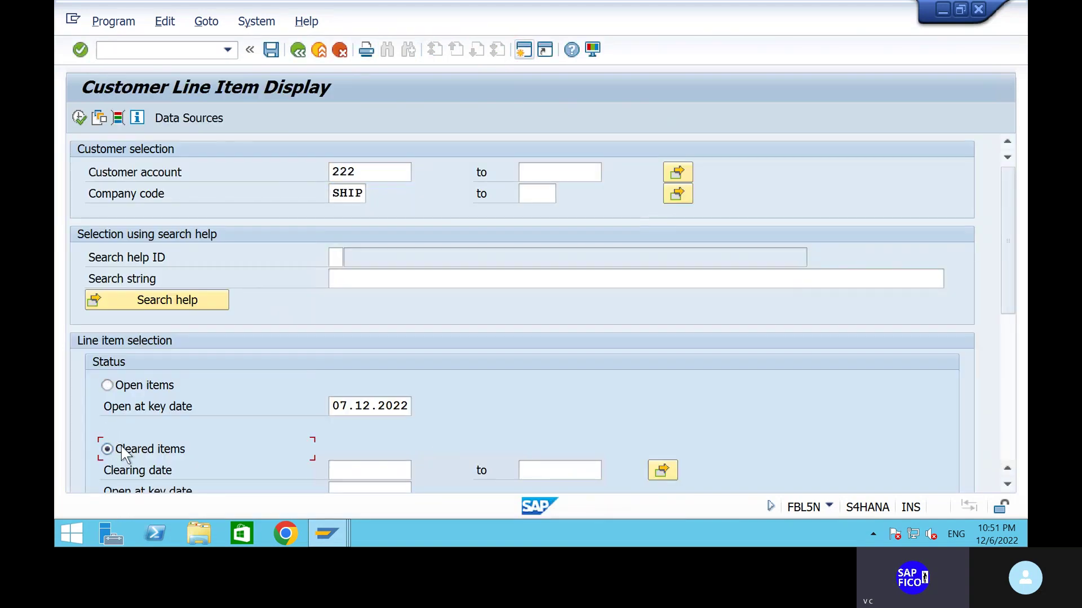
left_click(75, 125)
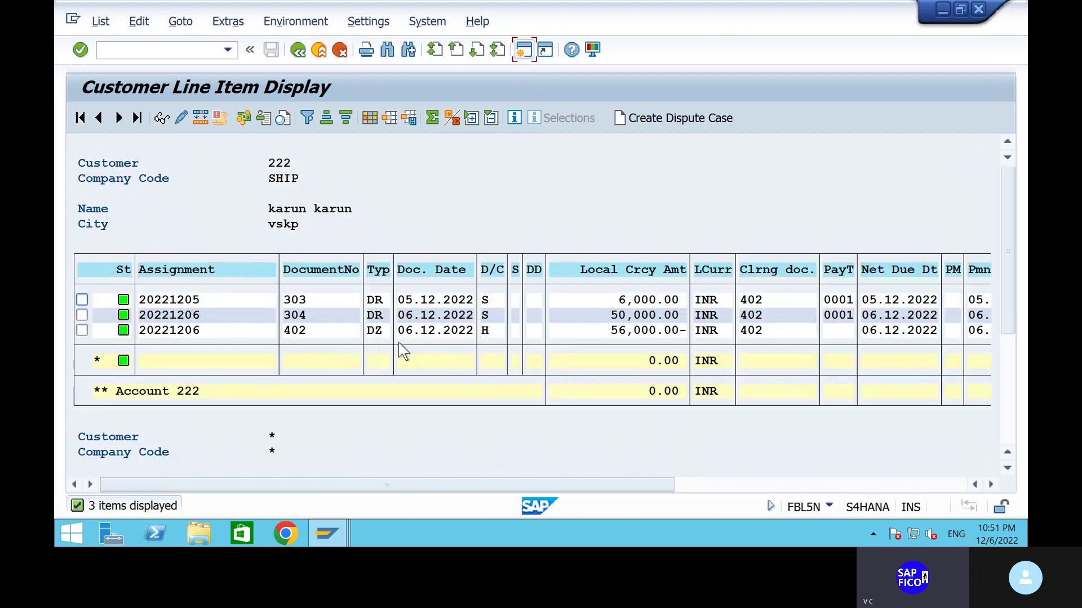
- Leave the line item report and the incoming payment transaction with /n
left_click(205, 55)
type("/n")
key("Return")
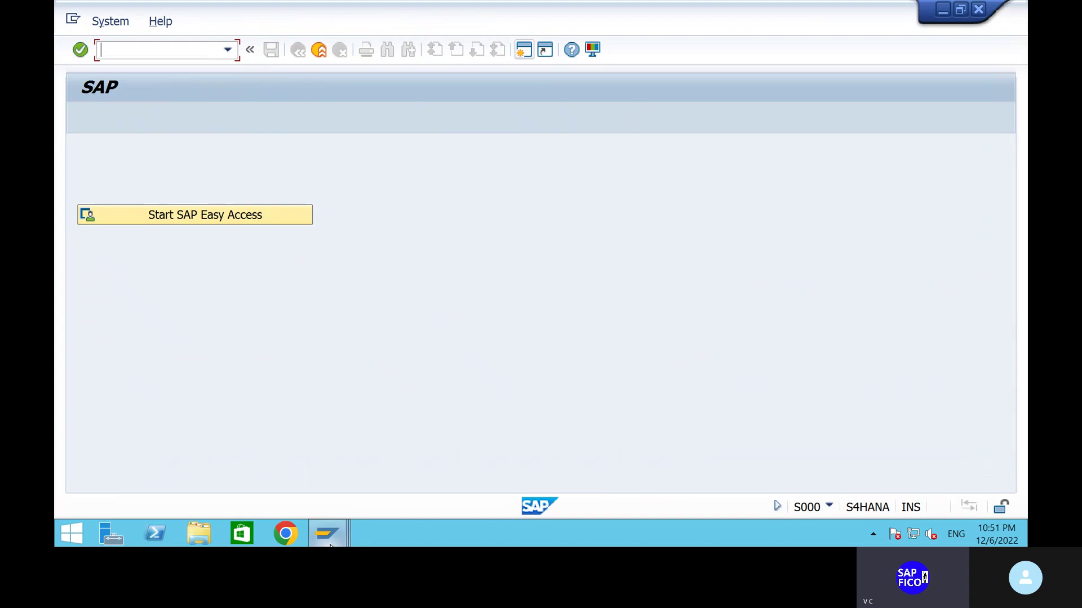
mouse_move(345, 523)
left_click(535, 449)
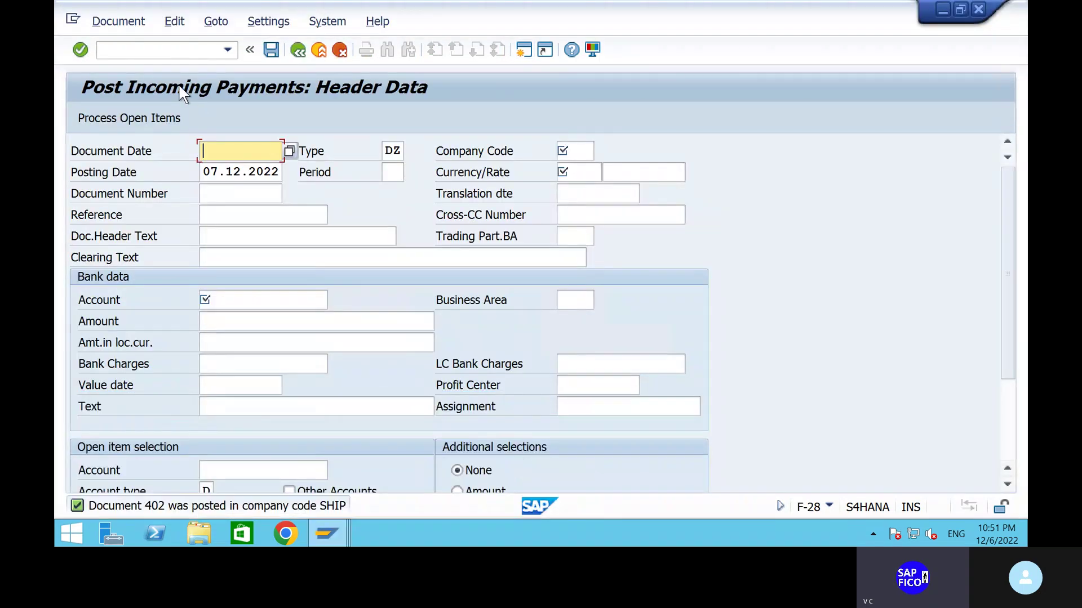
left_click(164, 50)
type("/N")
key("Return")
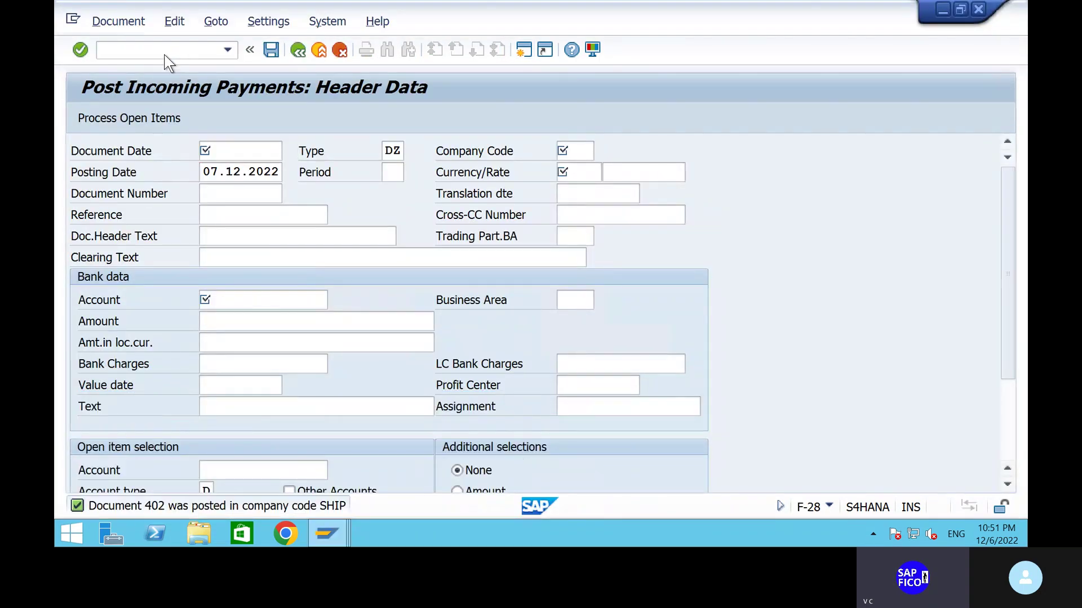